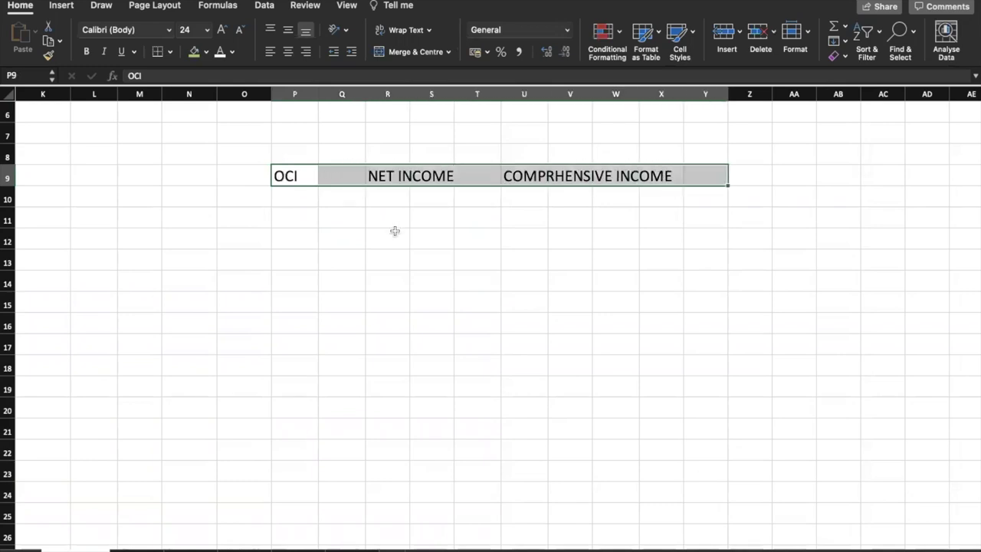
Step: Enter 30% in cell T7, above the income headings
{"action": "left_click", "coordinate": [388, 253]}
{"action": "left_click", "coordinate": [284, 176]}
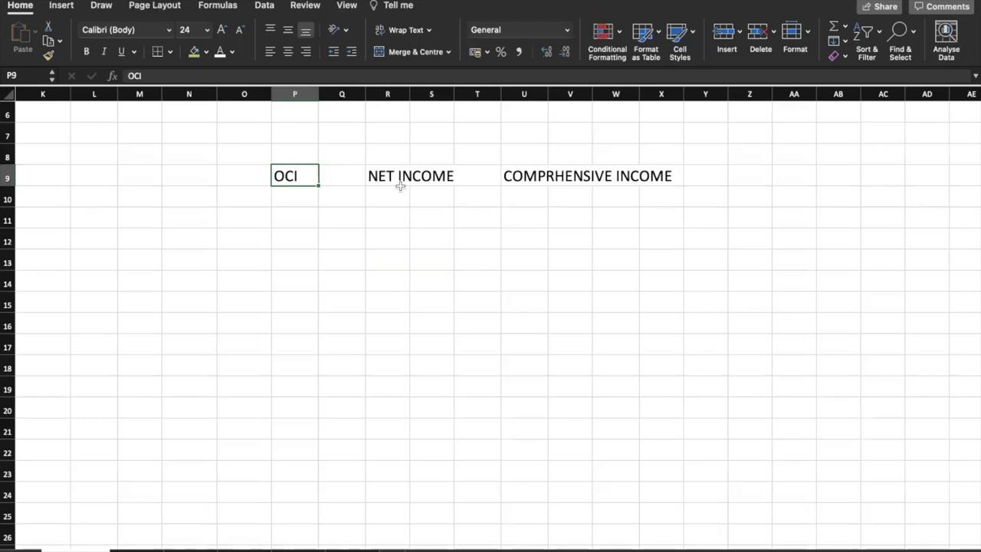
{"action": "left_click", "coordinate": [515, 216]}
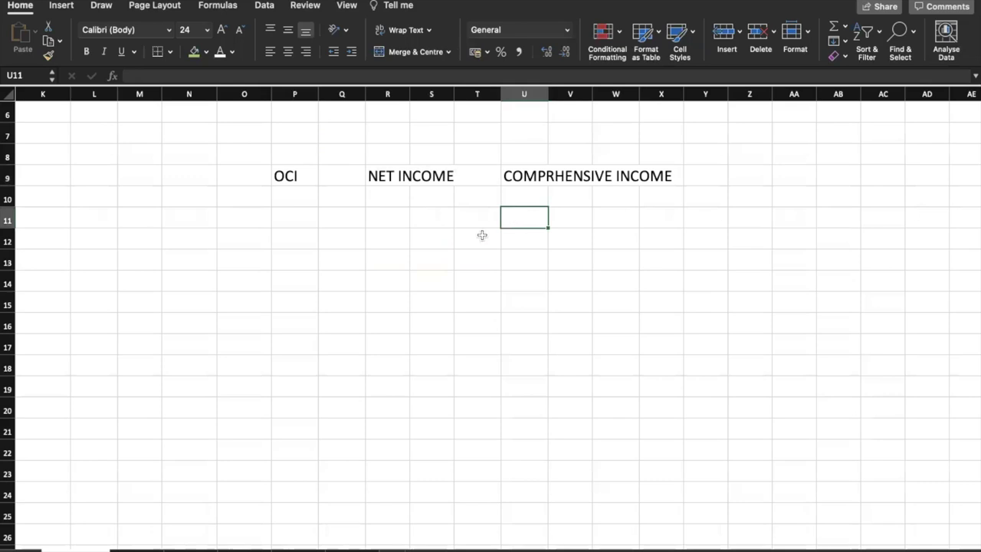
{"action": "left_click", "coordinate": [473, 133]}
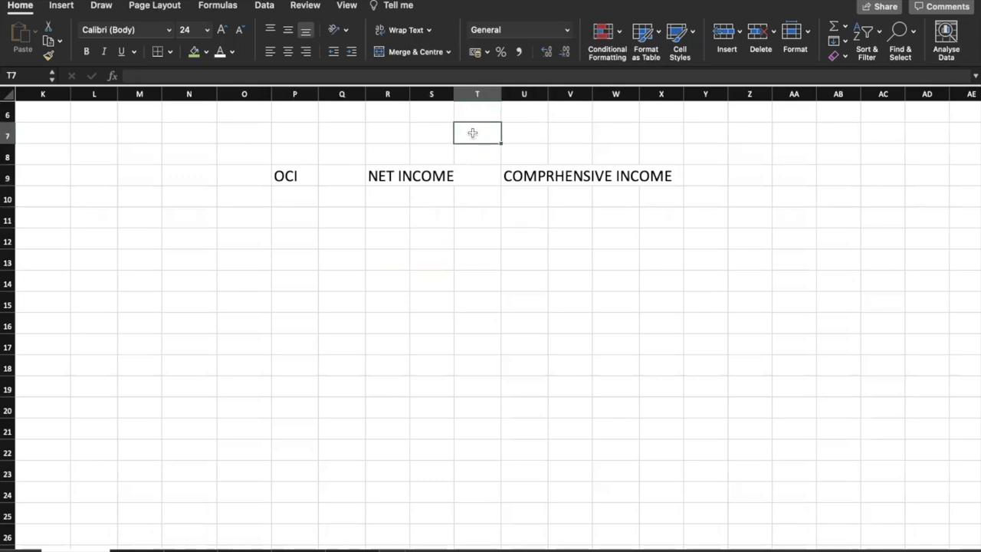
{"action": "type", "text": "30%"}
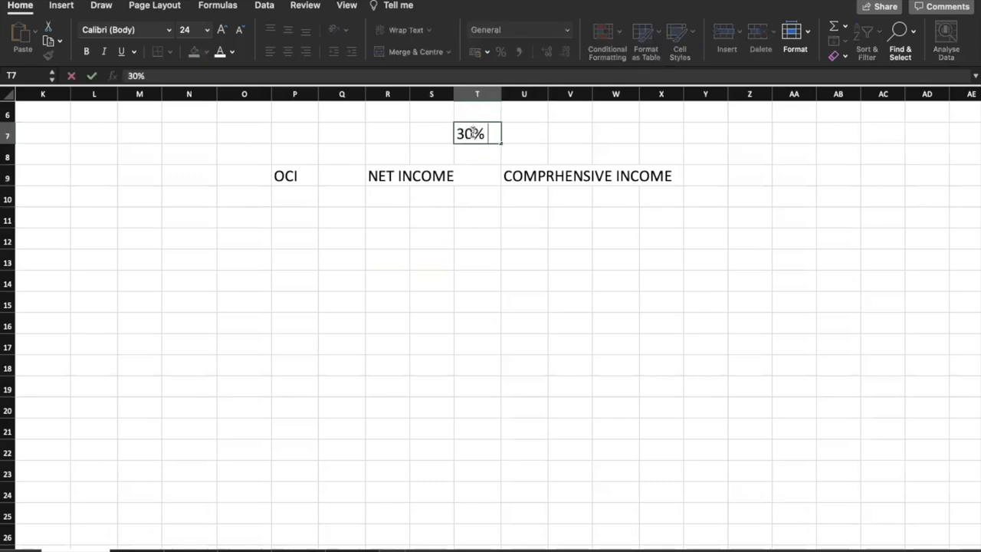
{"action": "left_click", "coordinate": [582, 257]}
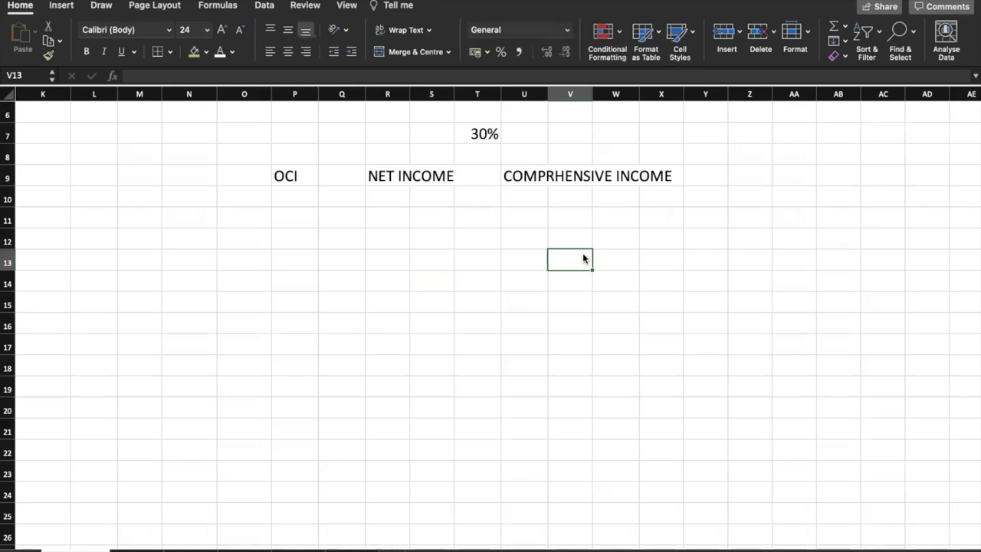
Step: Enter the label SALES in cell R15 and change it to CREDIT SALES
{"action": "left_click", "coordinate": [408, 295]}
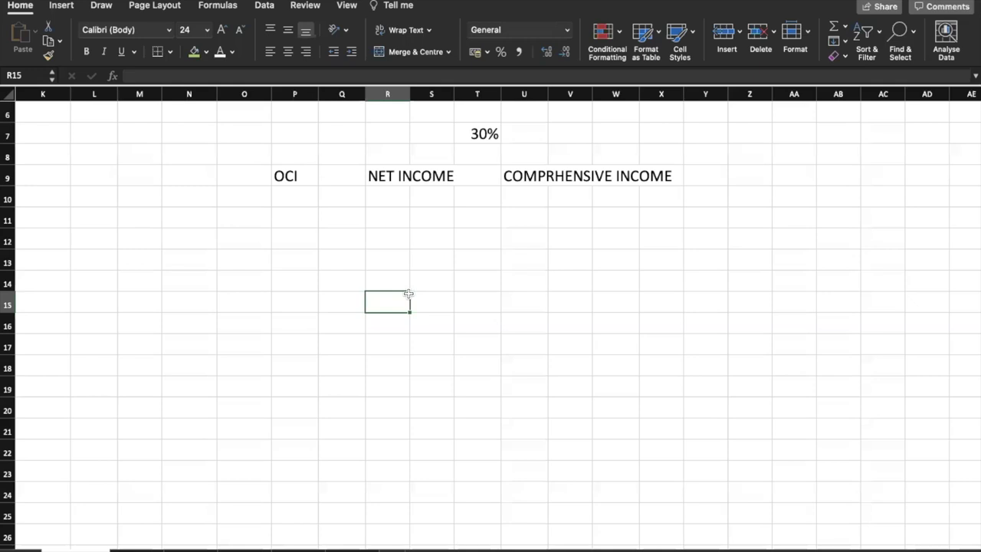
{"action": "type", "text": "SALES"}
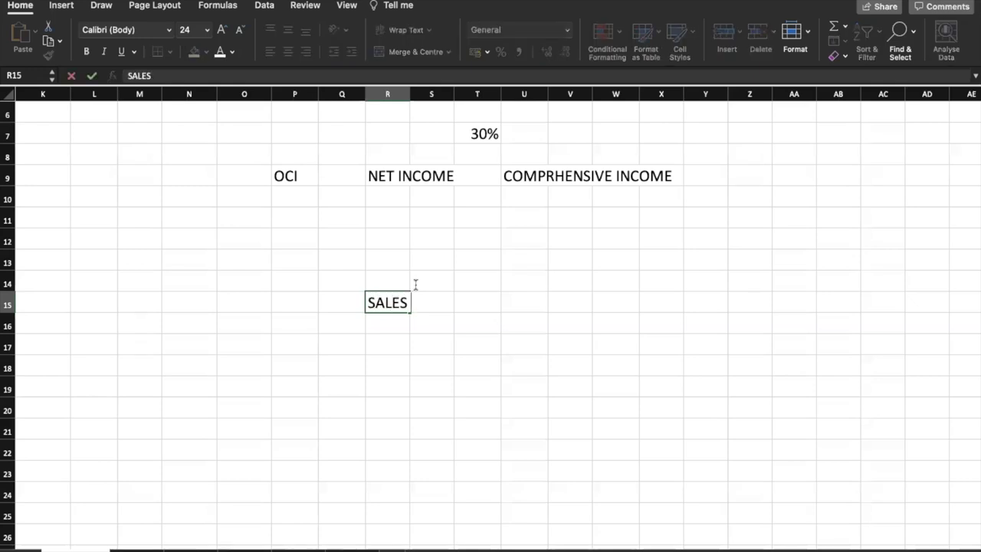
{"action": "left_click", "coordinate": [574, 238]}
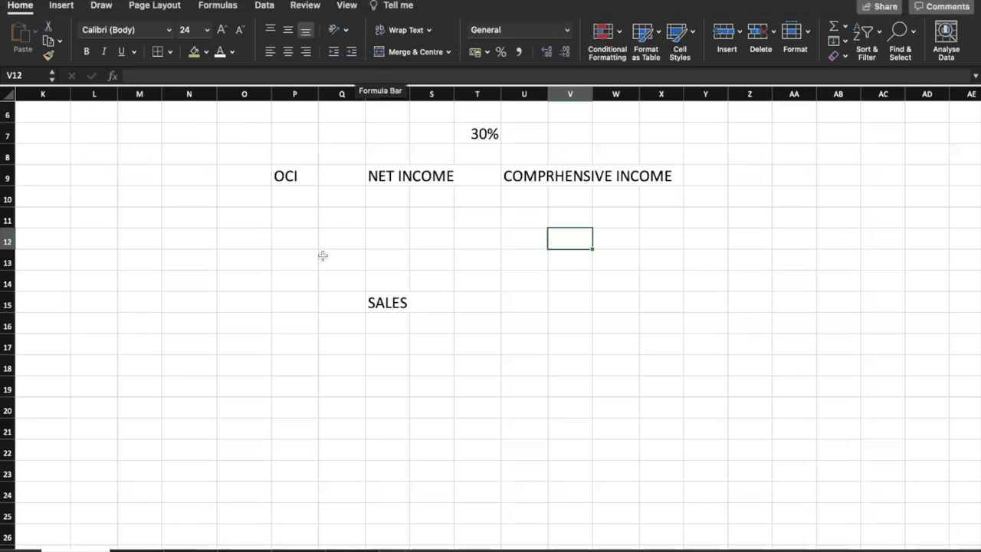
{"action": "left_click", "coordinate": [381, 303]}
{"action": "type", "text": "CREDIT SALES"}
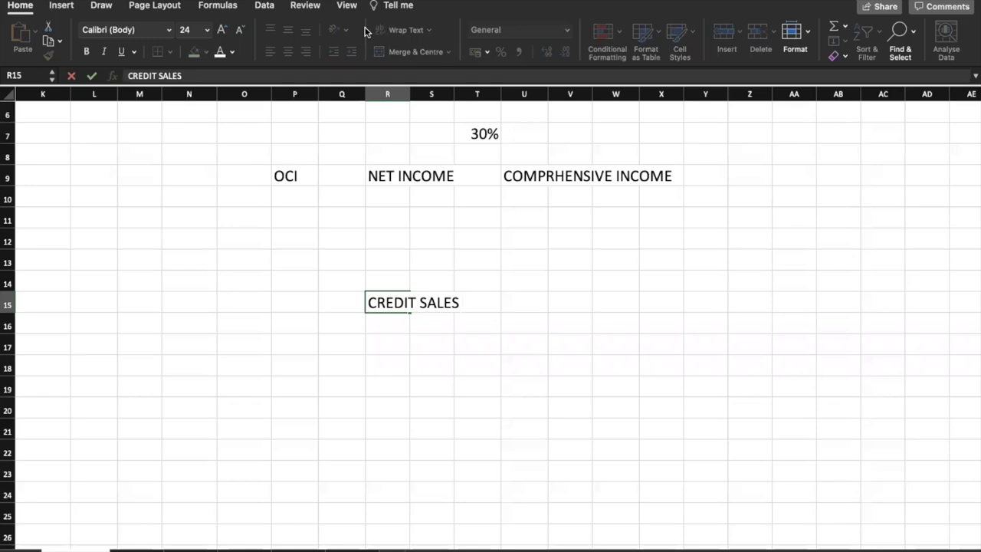
{"action": "left_click", "coordinate": [475, 359]}
{"action": "left_click", "coordinate": [525, 287]}
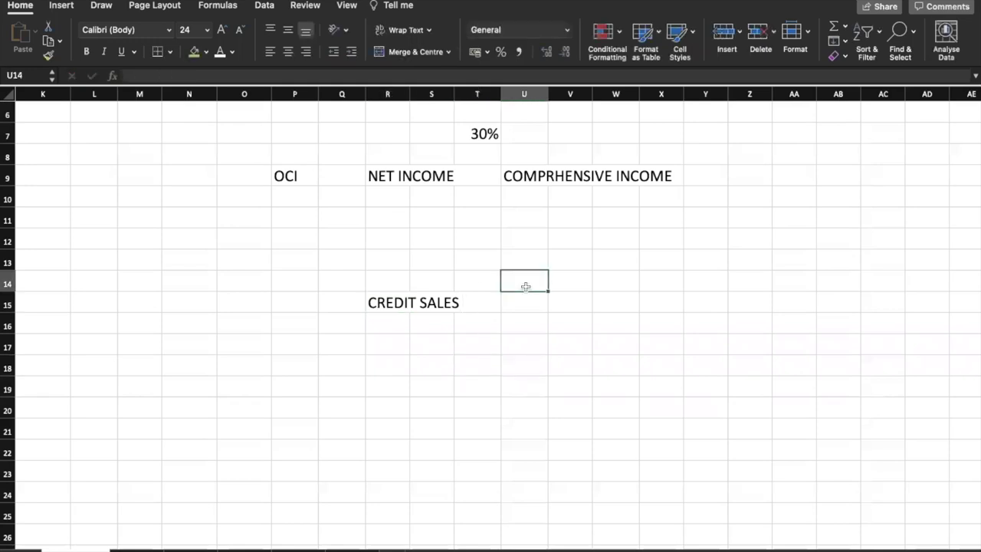
{"action": "left_click", "coordinate": [414, 301]}
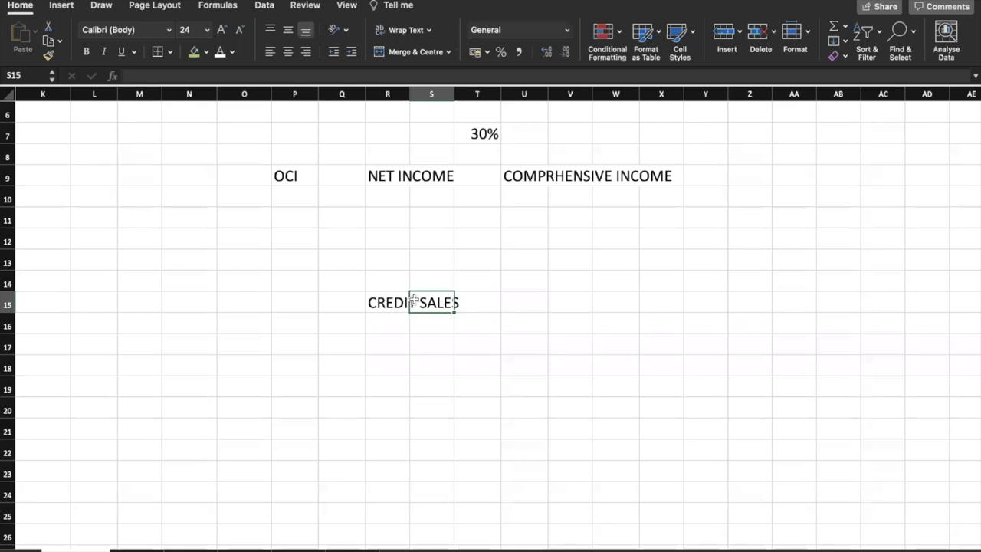
{"action": "left_click", "coordinate": [387, 176]}
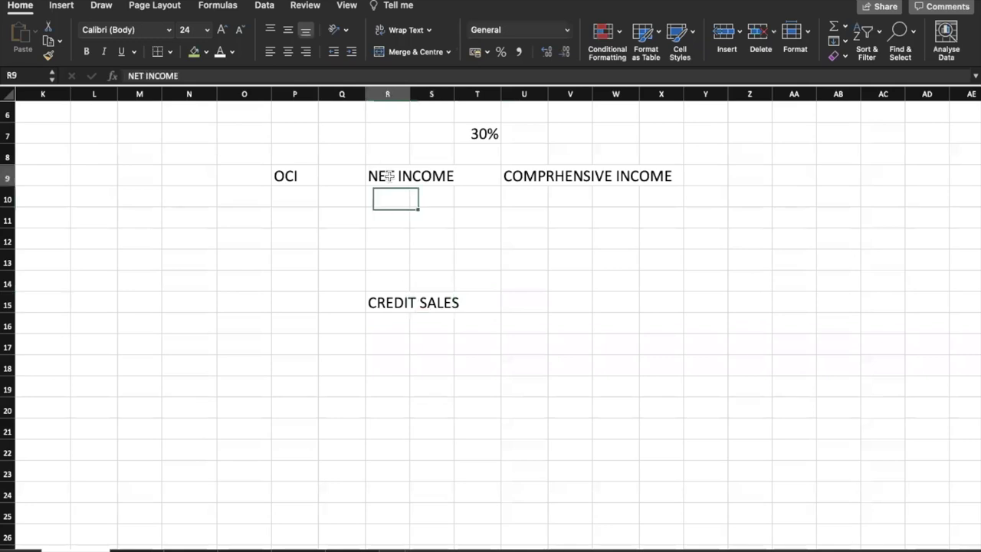
{"action": "left_click", "coordinate": [287, 177]}
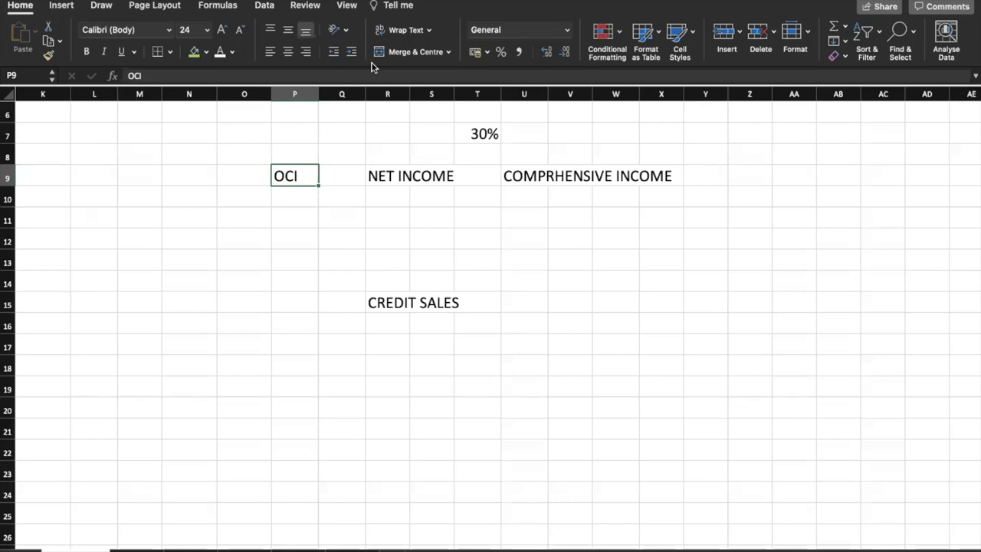
{"action": "left_click", "coordinate": [431, 256]}
{"action": "left_click", "coordinate": [282, 177]}
{"action": "left_click", "coordinate": [387, 177]}
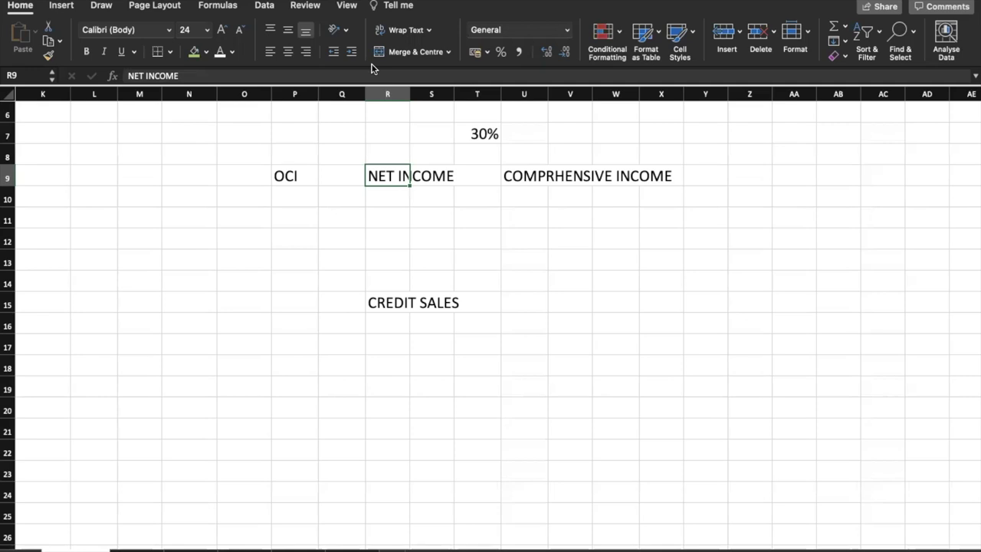
Step: Switch to the balance sheet PDF, underline Retained earnings and bracket the equity section with a curved green line on each side
{"action": "key", "text": "ctrl+Left"}
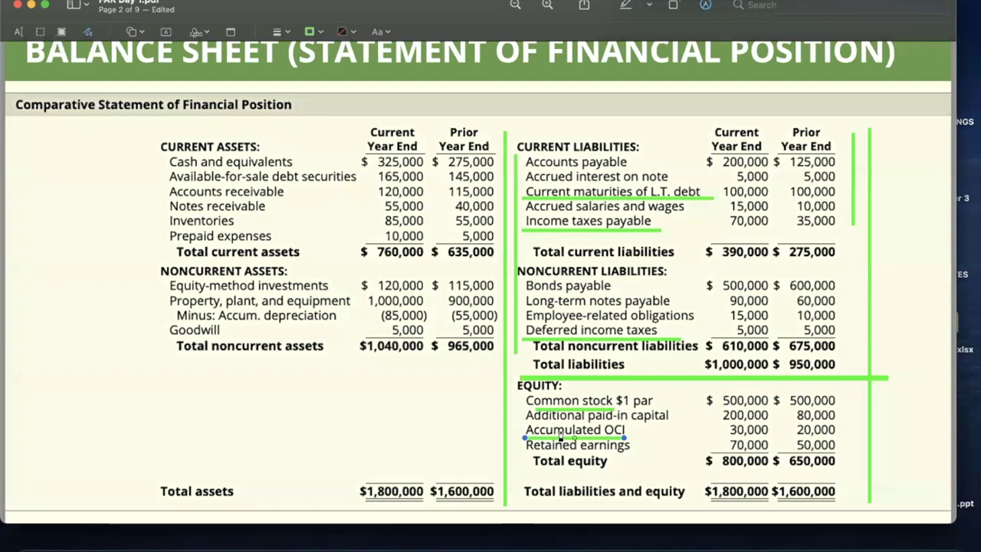
{"action": "left_click_drag", "start_coordinate": [526, 452], "coordinate": [596, 453]}
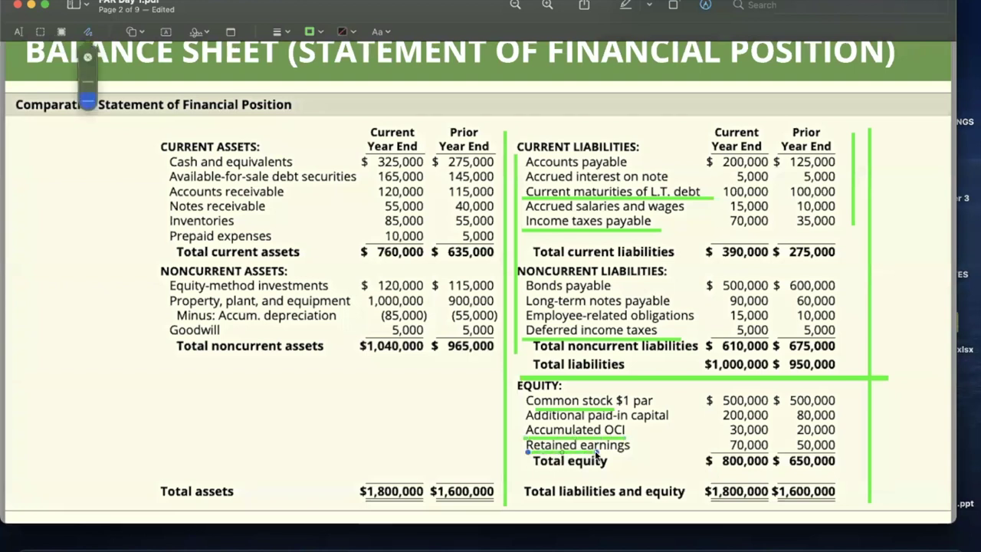
{"action": "mouse_move", "coordinate": [518, 400]}
{"action": "left_mouse_down"}
{"action": "mouse_move", "coordinate": [500, 440]}
{"action": "mouse_move", "coordinate": [531, 466]}
{"action": "left_mouse_up"}
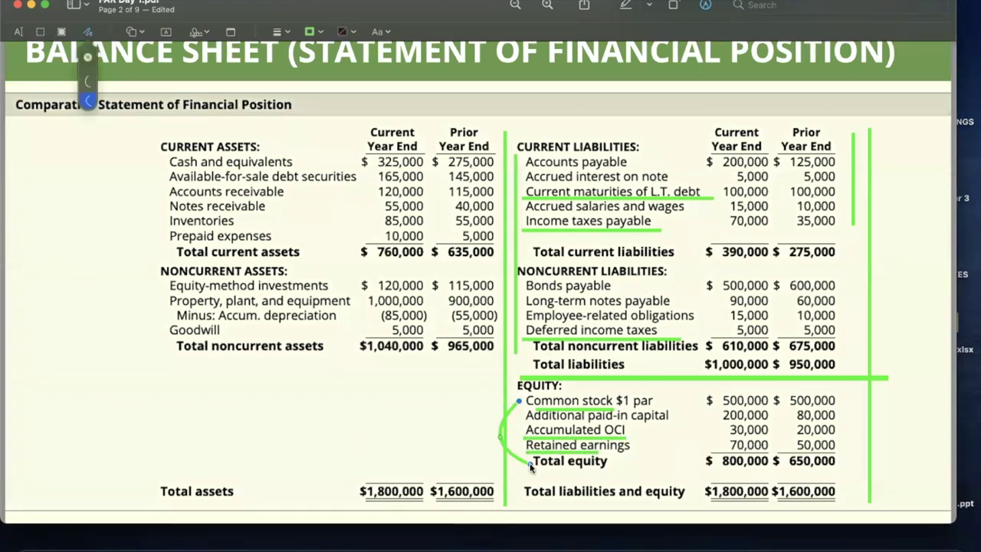
{"action": "mouse_move", "coordinate": [841, 389]}
{"action": "left_mouse_down"}
{"action": "mouse_move", "coordinate": [879, 426]}
{"action": "mouse_move", "coordinate": [839, 450]}
{"action": "left_mouse_up"}
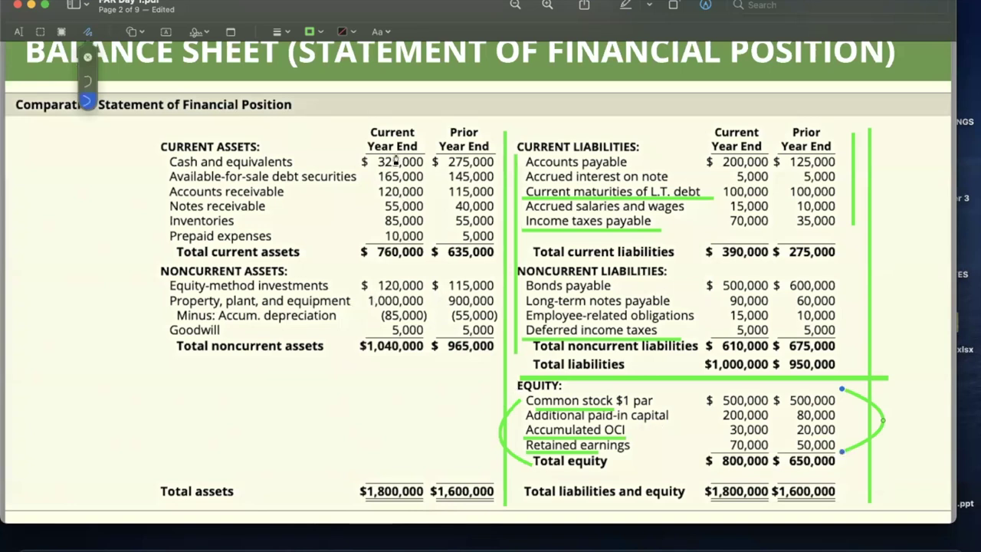
Step: Draw a narrow green vertical bar through the current and noncurrent asset rows of the balance sheet
{"action": "mouse_move", "coordinate": [365, 164]}
{"action": "left_mouse_down"}
{"action": "mouse_move", "coordinate": [416, 153]}
{"action": "mouse_move", "coordinate": [431, 200]}
{"action": "mouse_move", "coordinate": [427, 363]}
{"action": "mouse_move", "coordinate": [383, 371]}
{"action": "mouse_move", "coordinate": [350, 276]}
{"action": "mouse_move", "coordinate": [353, 175]}
{"action": "mouse_move", "coordinate": [367, 157]}
{"action": "left_mouse_up"}
{"action": "left_click_drag", "start_coordinate": [390, 284], "coordinate": [324, 256]}
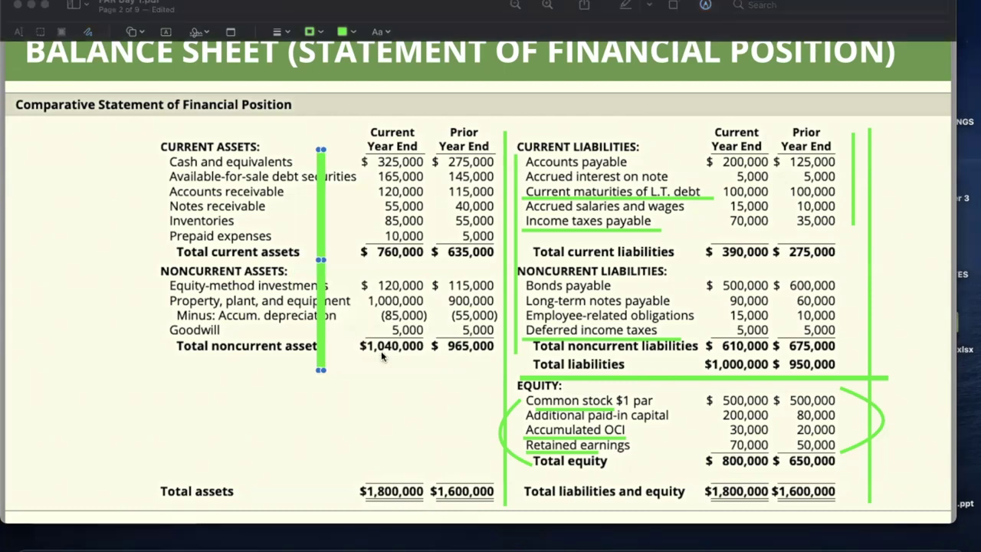
Step: Switch back to the Excel worksheet and clear the contents of all its cells
{"action": "key", "text": "super+Tab"}
{"action": "key", "text": "super+Tab"}
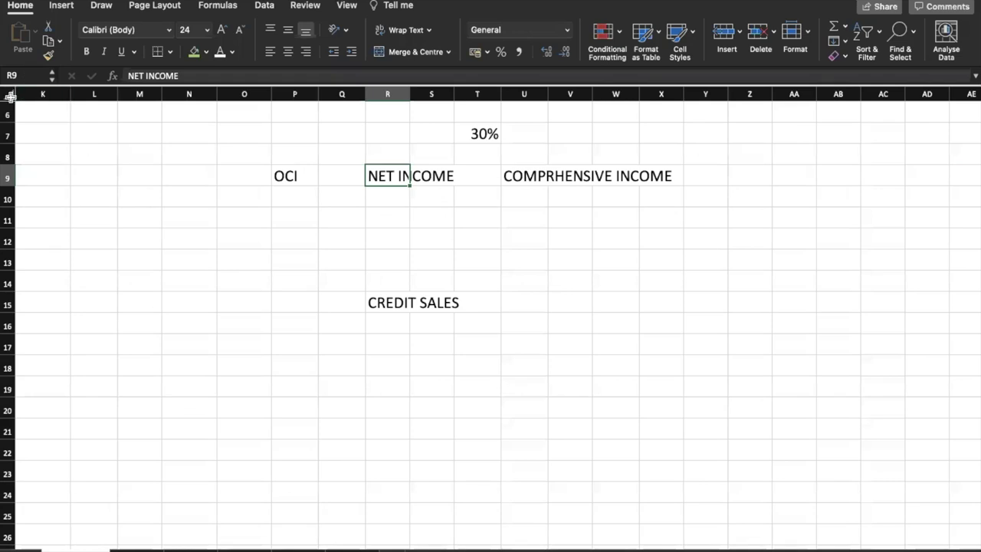
{"action": "left_click", "coordinate": [10, 94]}
{"action": "key", "text": "Delete"}
Step: Enter the label "total Assets" in cell O8 with the amount 1040000 in Q8
{"action": "left_click", "coordinate": [270, 163]}
{"action": "type", "text": "totak"}
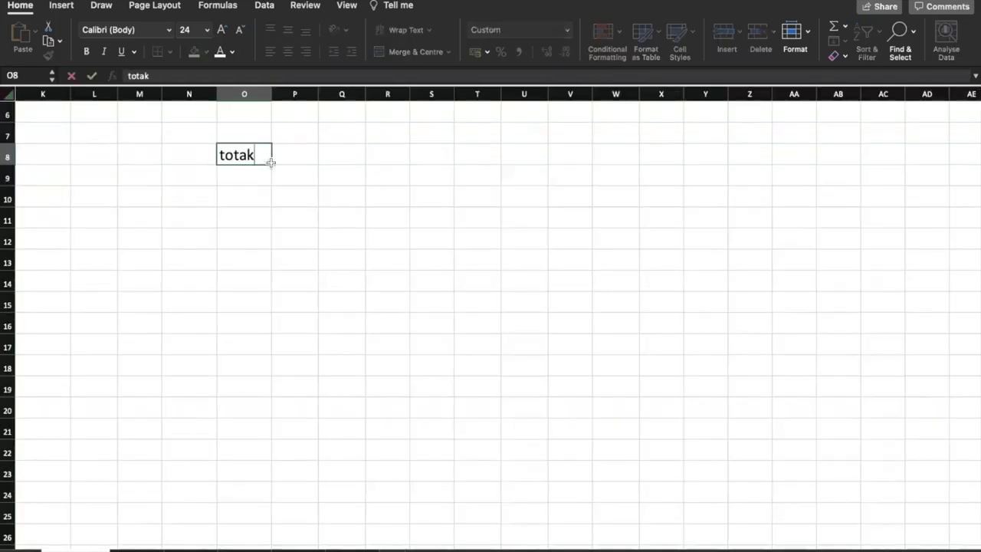
{"action": "key", "text": "BackSpace"}
{"action": "type", "text": "l Assets"}
{"action": "key", "text": "Tab"}
{"action": "key", "text": "Tab"}
{"action": "type", "text": "1040000"}
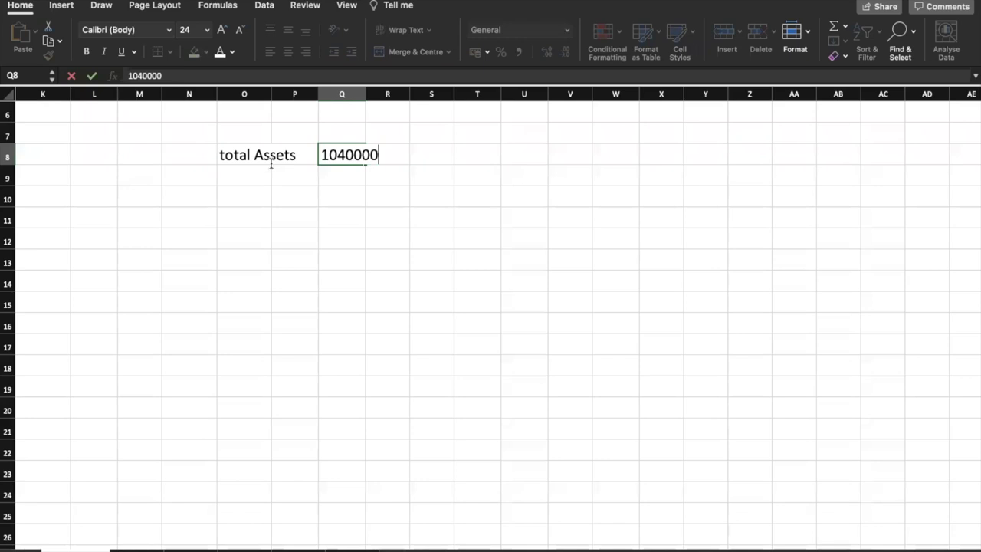
{"action": "key", "text": "Return"}
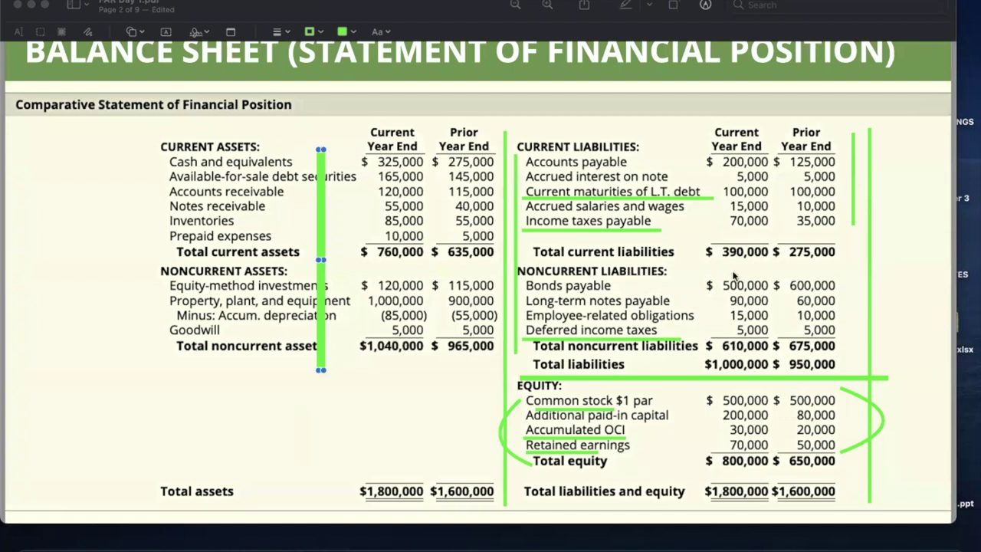
Step: Return to the worksheet from the PDF and enter the label "Total Liability" in cell O9, below total Assets
{"action": "key", "text": "ctrl+Right"}
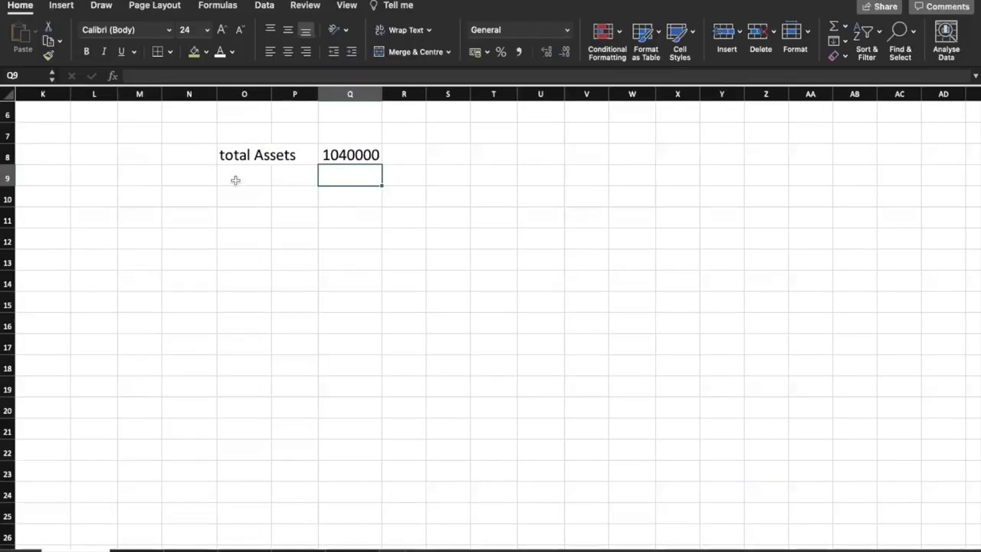
{"action": "left_click", "coordinate": [236, 183]}
{"action": "type", "text": "Total"}
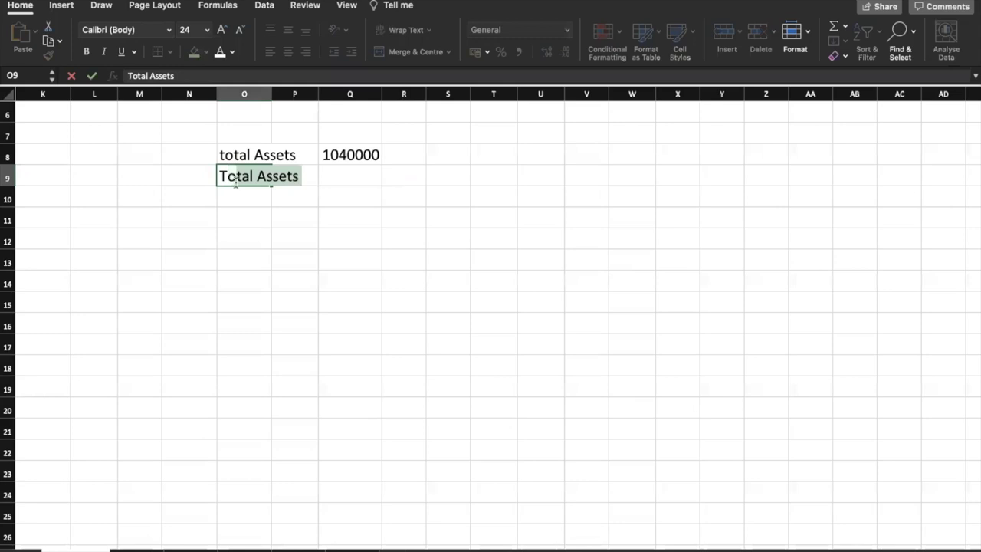
{"action": "type", "text": " Li"}
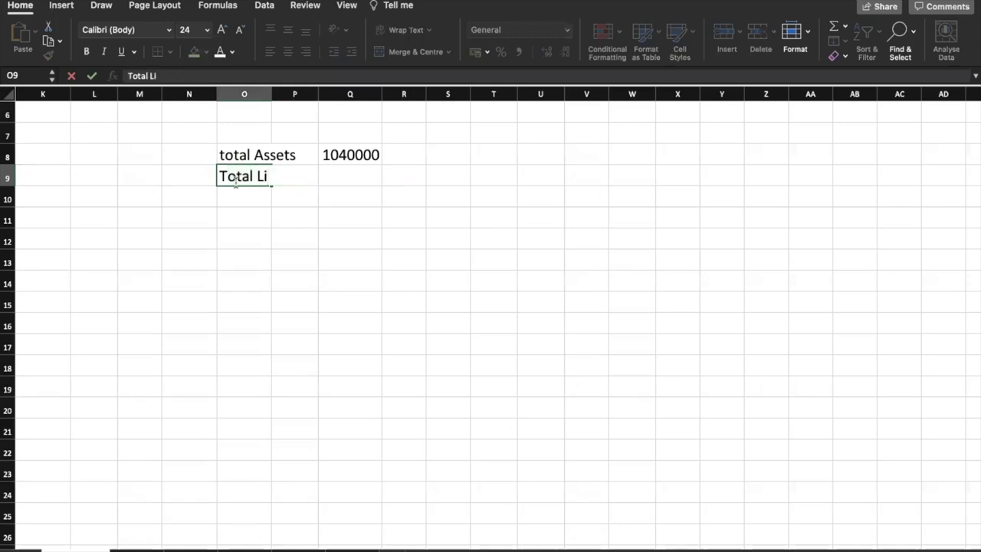
{"action": "key", "text": "BackSpace"}
{"action": "key", "text": "BackSpace"}
{"action": "key", "text": "BackSpace"}
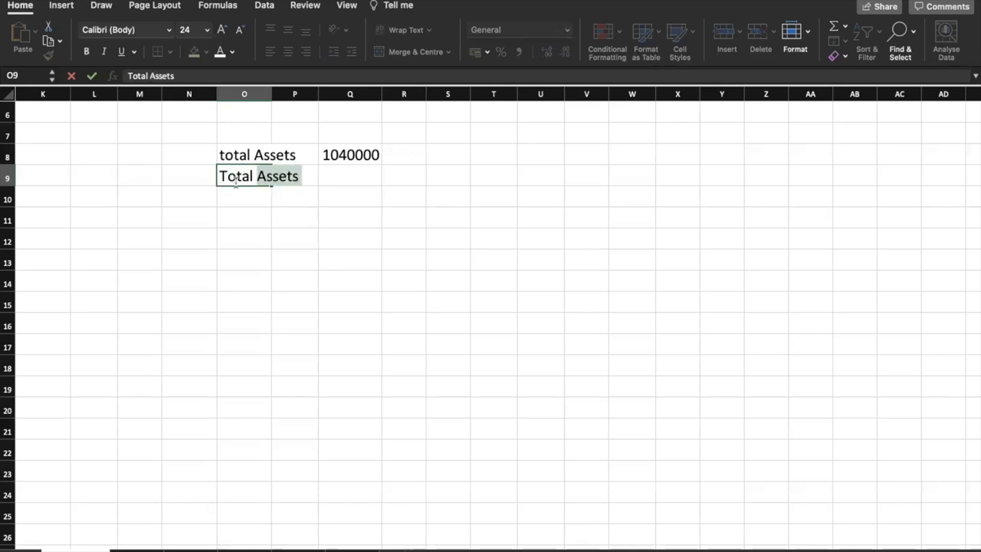
{"action": "type", "text": "Liability"}
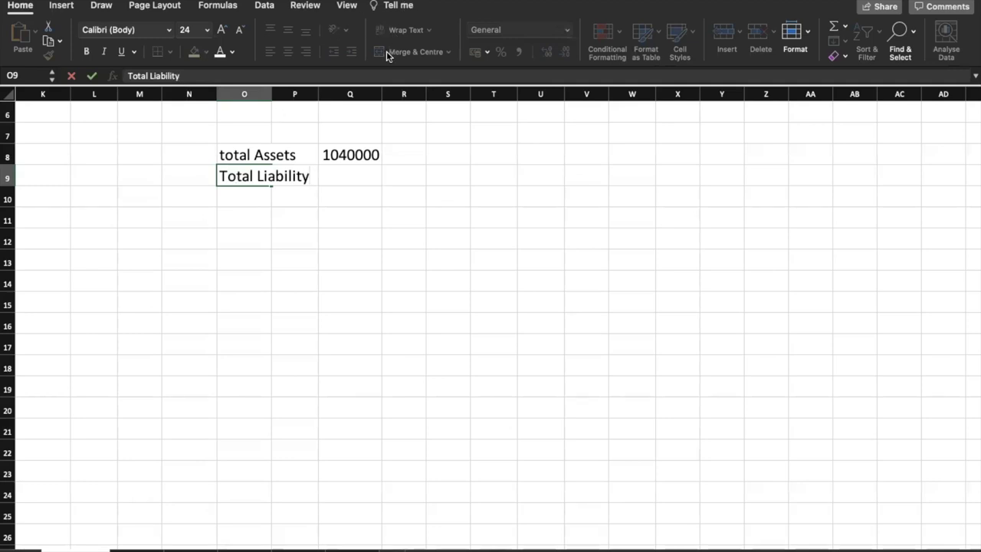
Step: Check the total assets figure in the balance sheet PDF and set the total Assets amount in Q8 to 1800000
{"action": "key", "text": "ctrl+Left"}
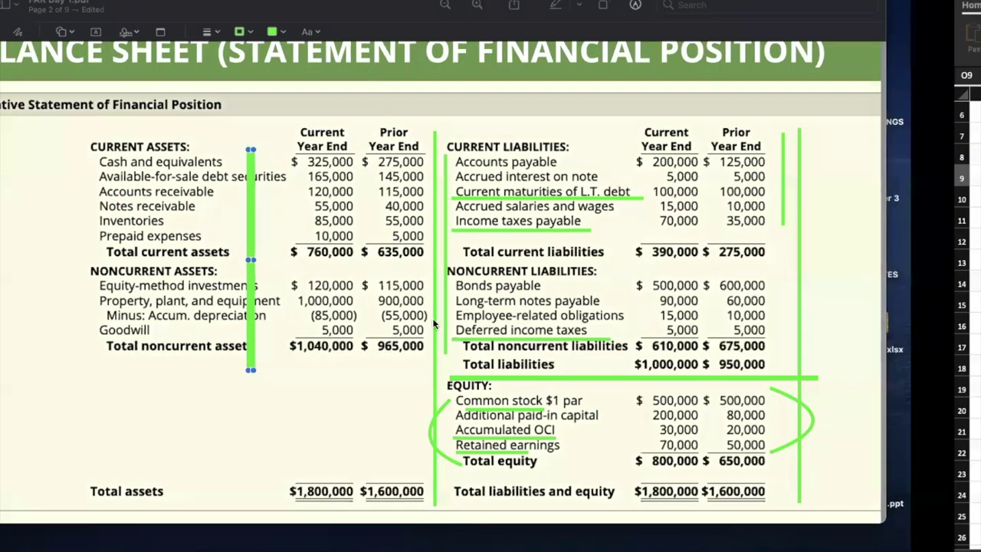
{"action": "key", "text": "ctrl+Right"}
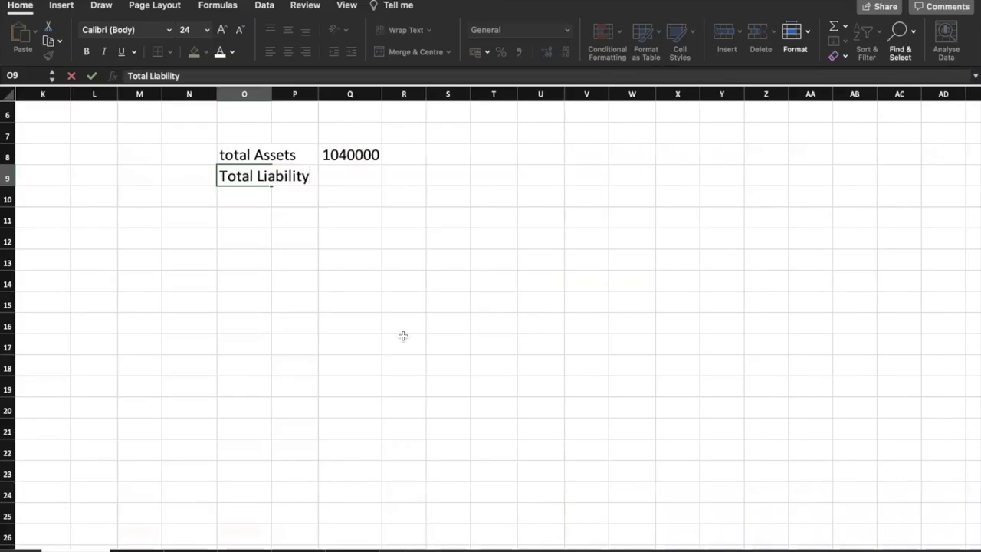
{"action": "left_click", "coordinate": [364, 155]}
{"action": "type", "text": "180"}
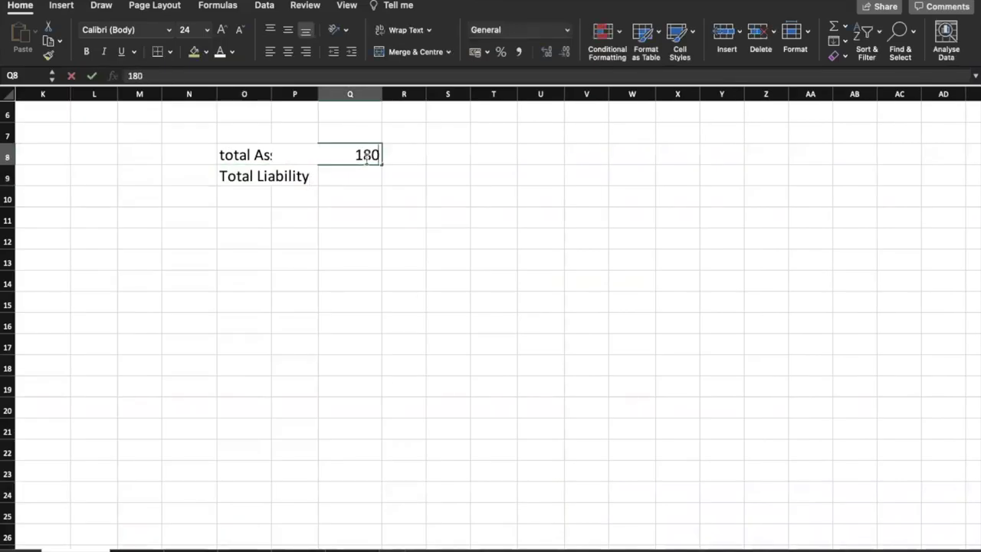
{"action": "type", "text": "0000"}
{"action": "key", "text": "Return"}
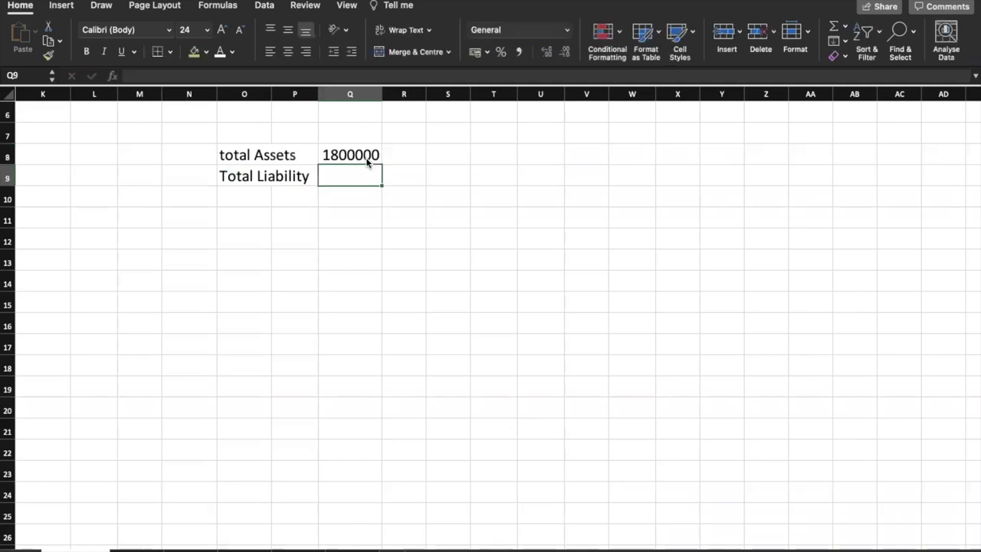
Step: Check the total liabilities figure in the balance sheet PDF and enter -100000 as the Total Liability amount in Q9
{"action": "key", "text": "ctrl+Left"}
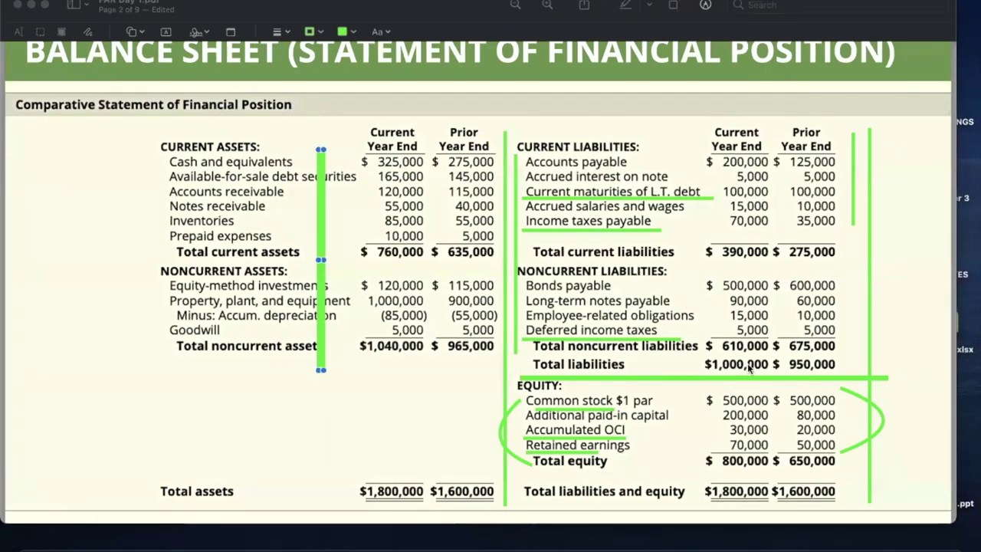
{"action": "key", "text": "ctrl+Right"}
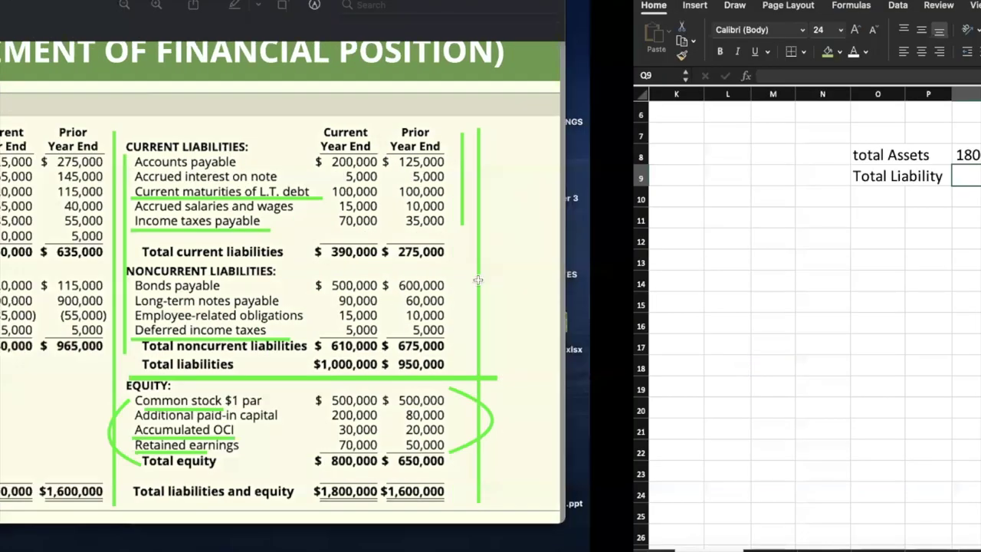
{"action": "type", "text": "-100000"}
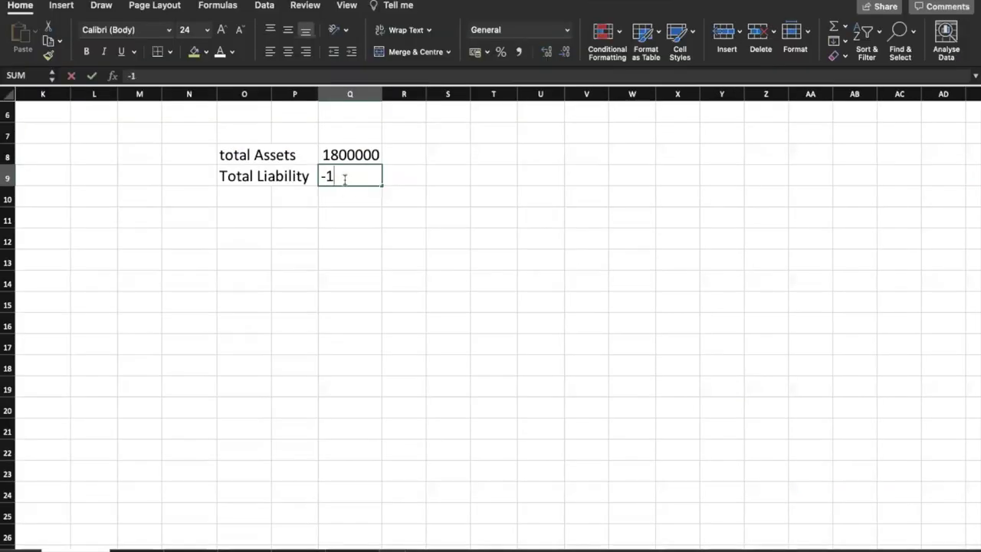
{"action": "key", "text": "Return"}
Step: Enter the label "Net Assets" in cell O10, below Total Liability
{"action": "key", "text": "Left"}
{"action": "key", "text": "Left"}
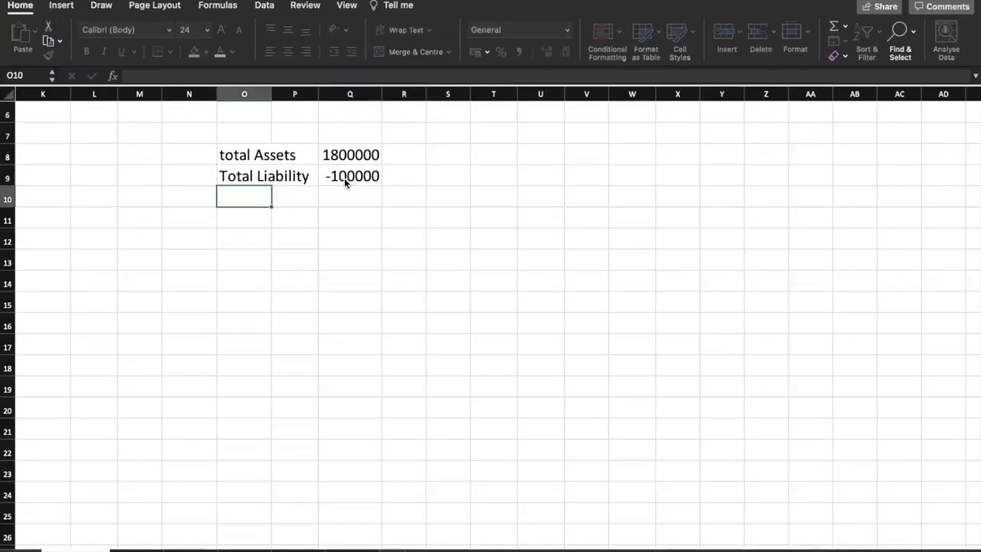
{"action": "type", "text": "Net Assets"}
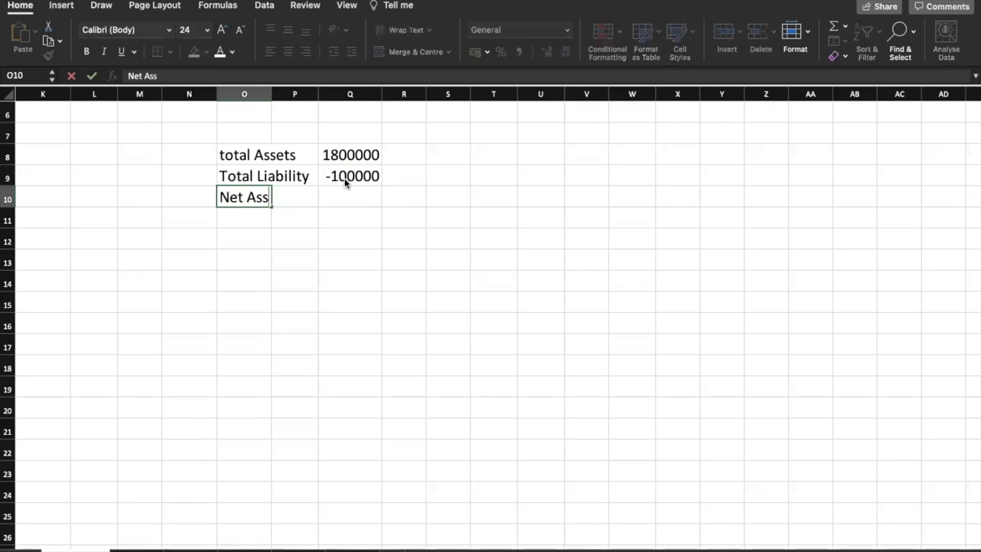
{"action": "key", "text": "Right"}
{"action": "key", "text": "Right"}
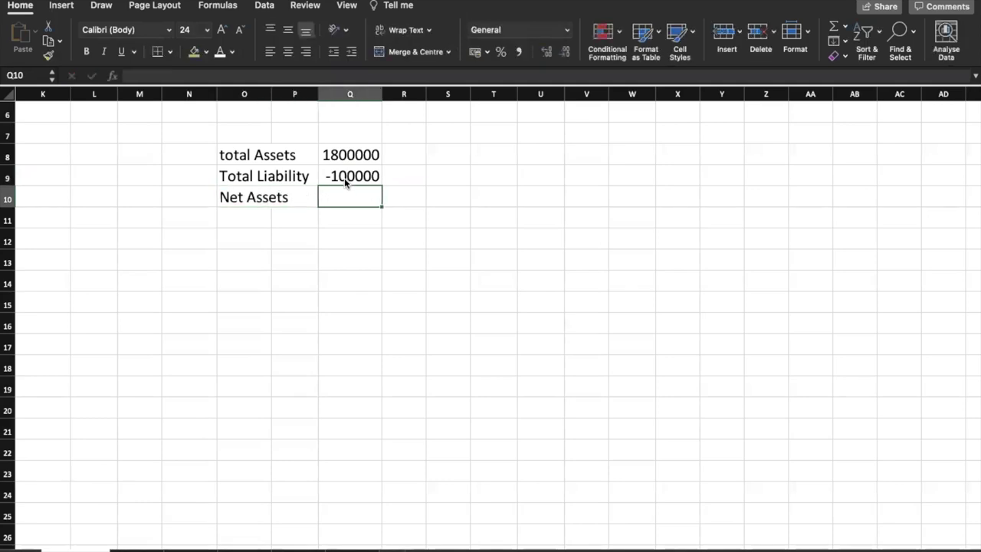
Step: Correct the Total Liability amount in Q9 to -1000000 and enter 800000 as the Net Assets amount in Q10
{"action": "left_click", "coordinate": [344, 178]}
{"action": "type", "text": "-1000000"}
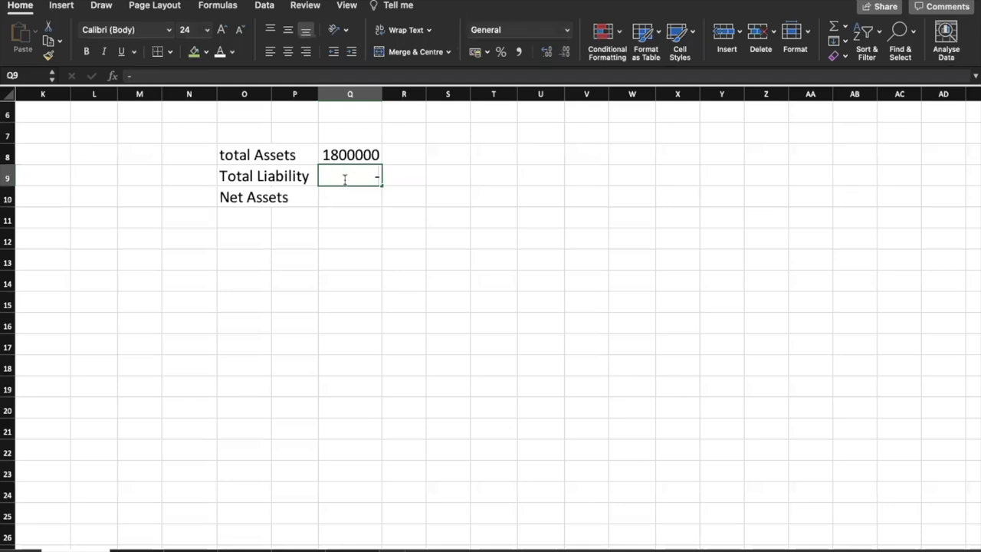
{"action": "key", "text": "BackSpace"}
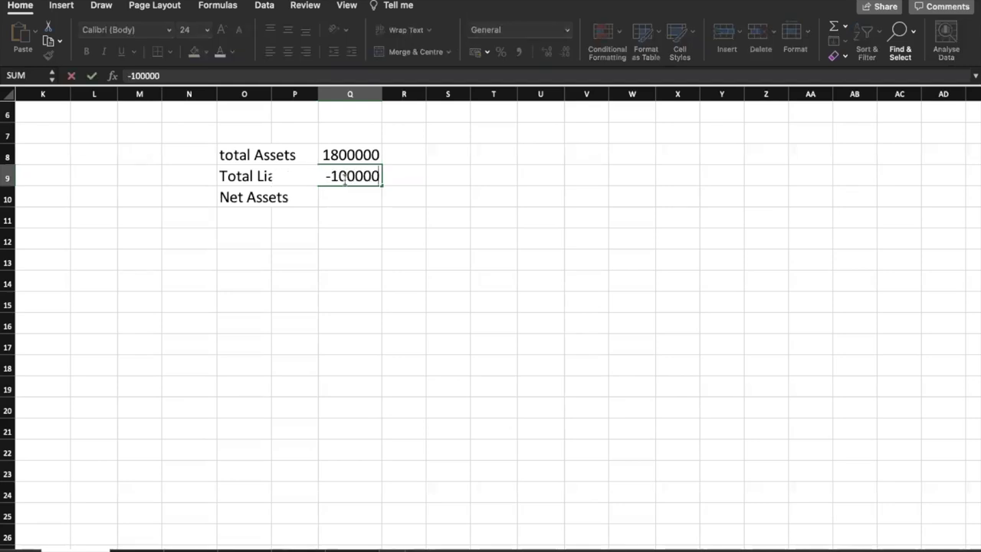
{"action": "key", "text": "Return"}
{"action": "left_click", "coordinate": [344, 181]}
{"action": "type", "text": "-10000"}
{"action": "type", "text": "0"}
{"action": "key", "text": "Return"}
{"action": "type", "text": "800000"}
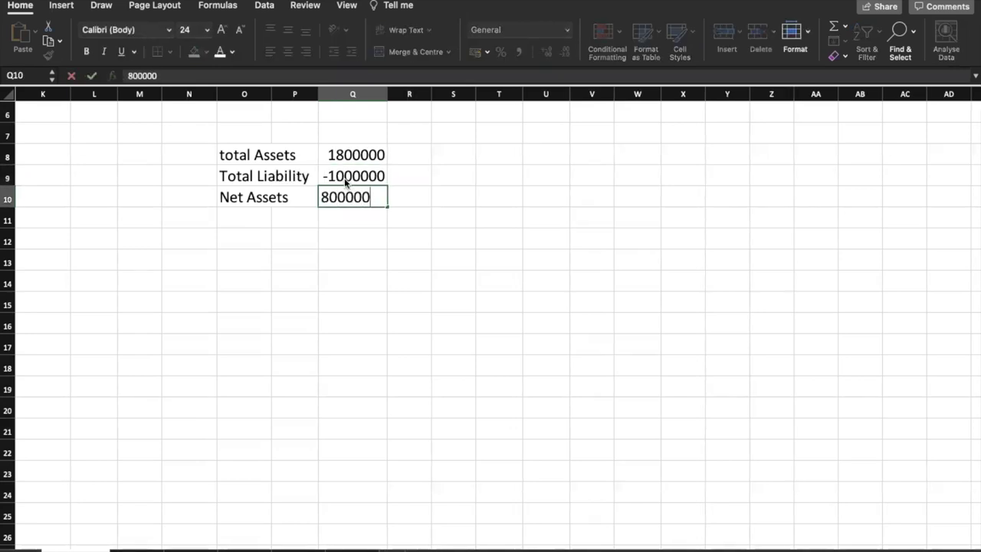
{"action": "key", "text": "Return"}
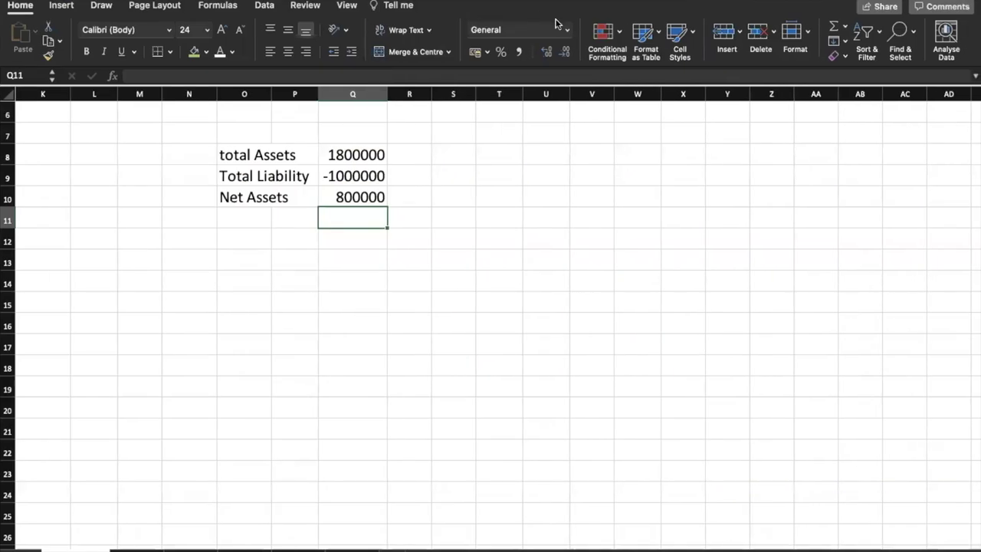
Step: Enter the heading "Net Working Capital" in cell P15, below the net assets calculation
{"action": "left_click", "coordinate": [307, 310]}
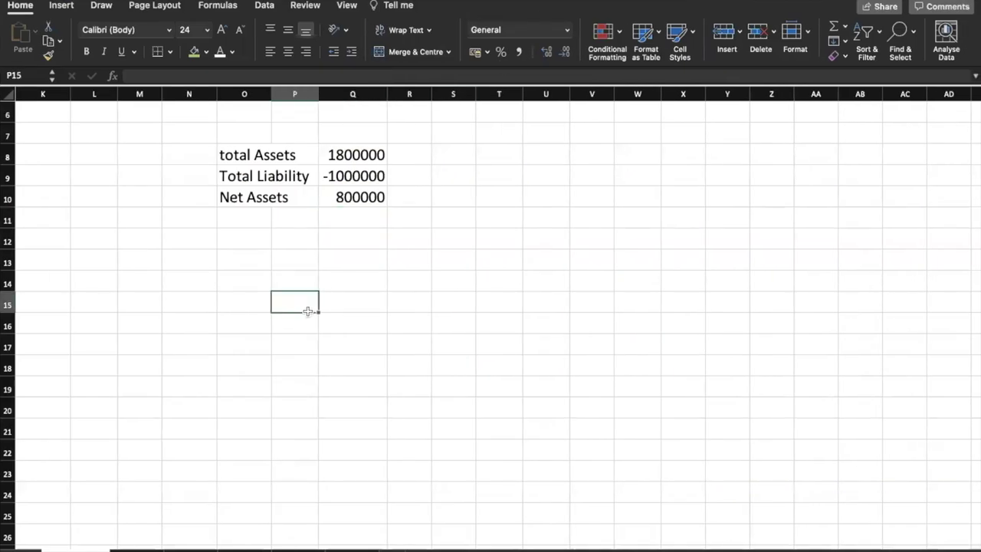
{"action": "type", "text": "Net "}
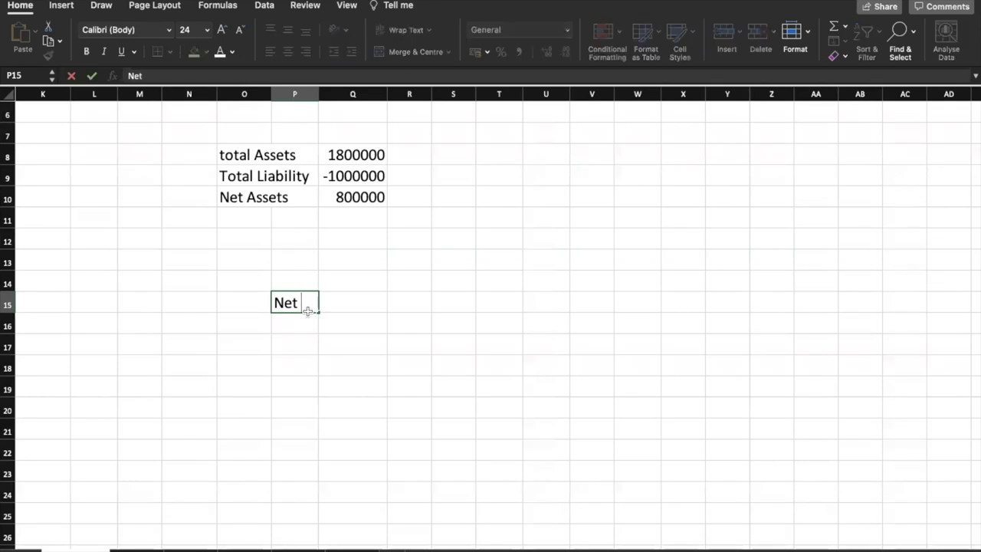
{"action": "type", "text": "Working "}
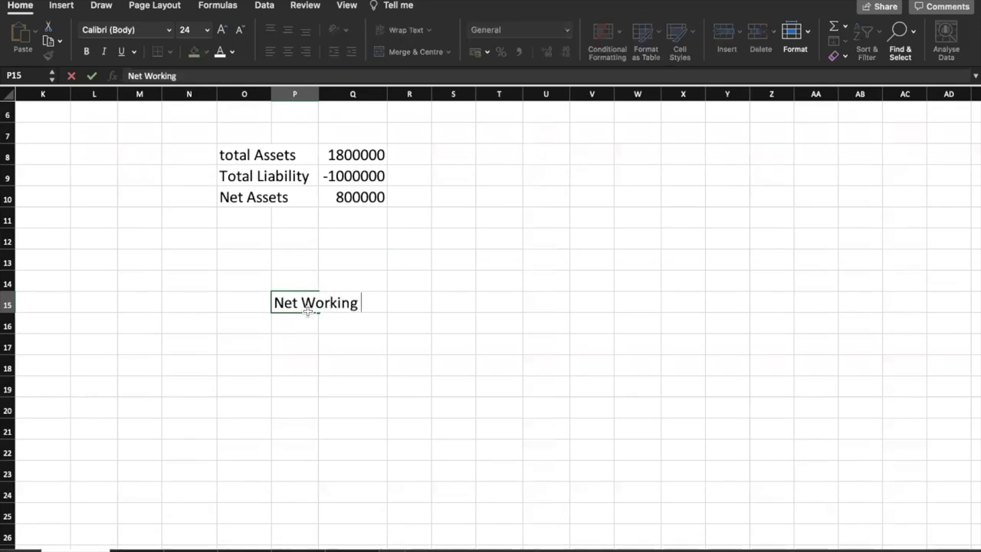
{"action": "type", "text": "Capitalo"}
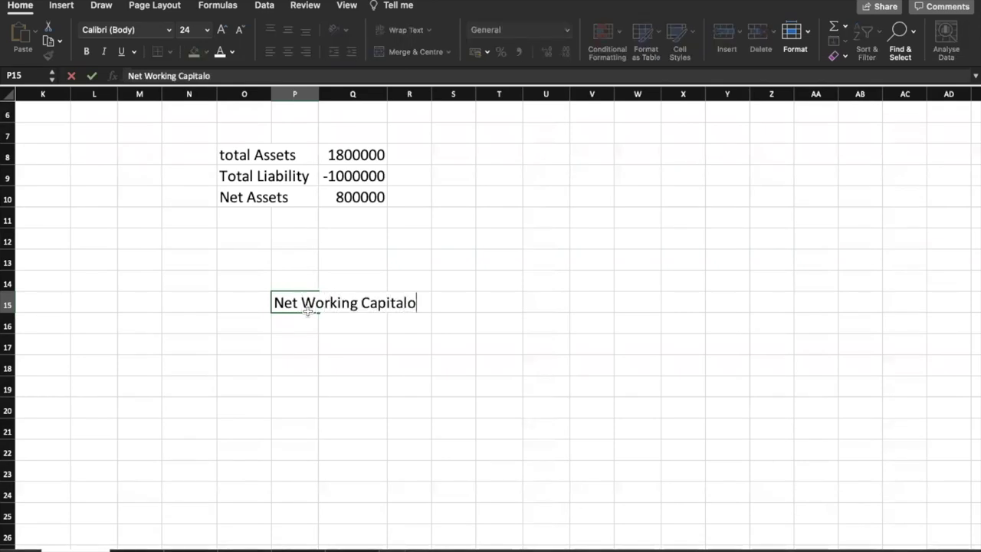
{"action": "key", "text": "BackSpace"}
{"action": "key", "text": "BackSpace"}
{"action": "key", "text": "Return"}
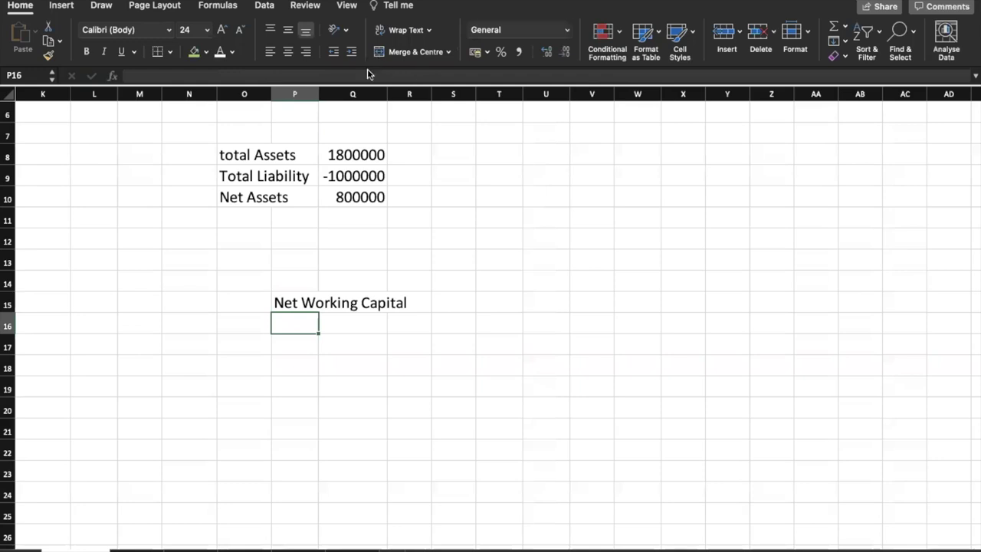
Step: Enter "CA- CL" in cell P17 and "NET WORKING" beside it in Q17
{"action": "left_click", "coordinate": [301, 344]}
{"action": "type", "text": "CA-"}
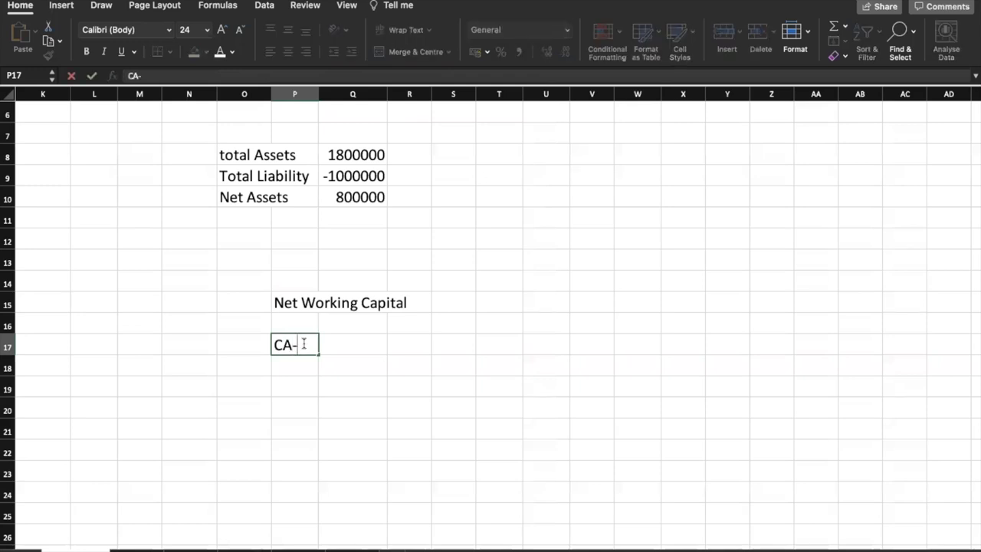
{"action": "type", "text": " CL"}
{"action": "key", "text": "Tab"}
{"action": "type", "text": "NET WORKING"}
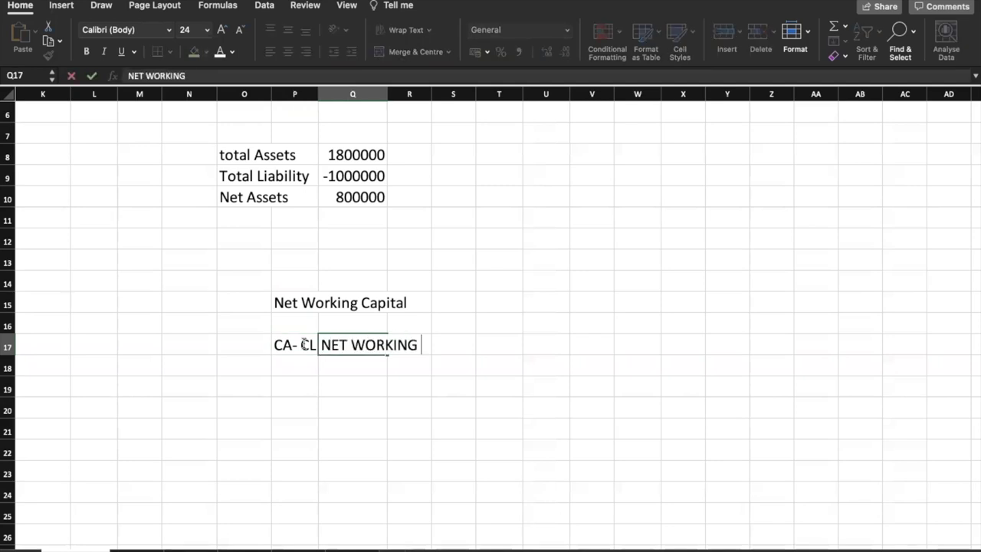
{"action": "key", "text": "Down"}
Step: Start a text equation in cell P19 with "nwc+"
{"action": "key", "text": "Down"}
{"action": "key", "text": "Left"}
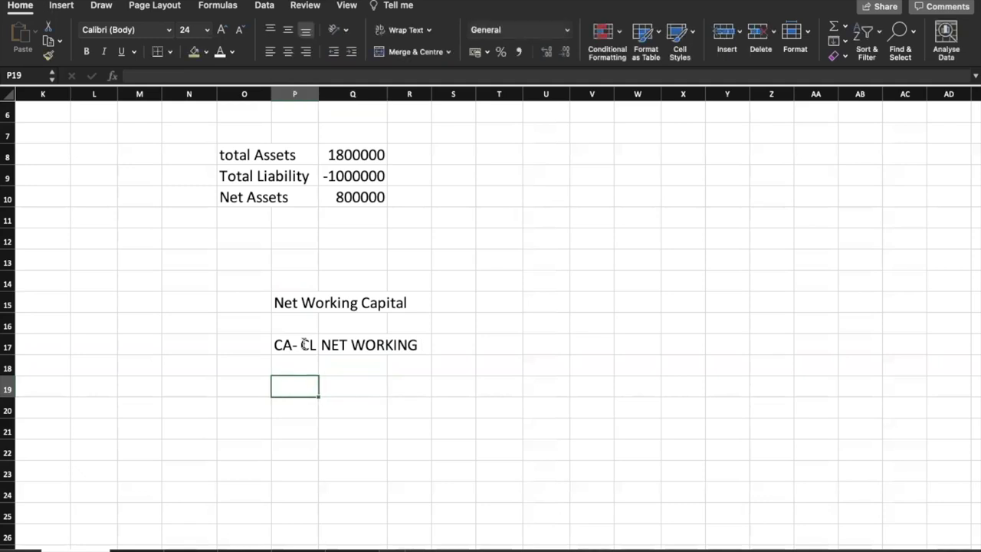
{"action": "type", "text": "nwc+"}
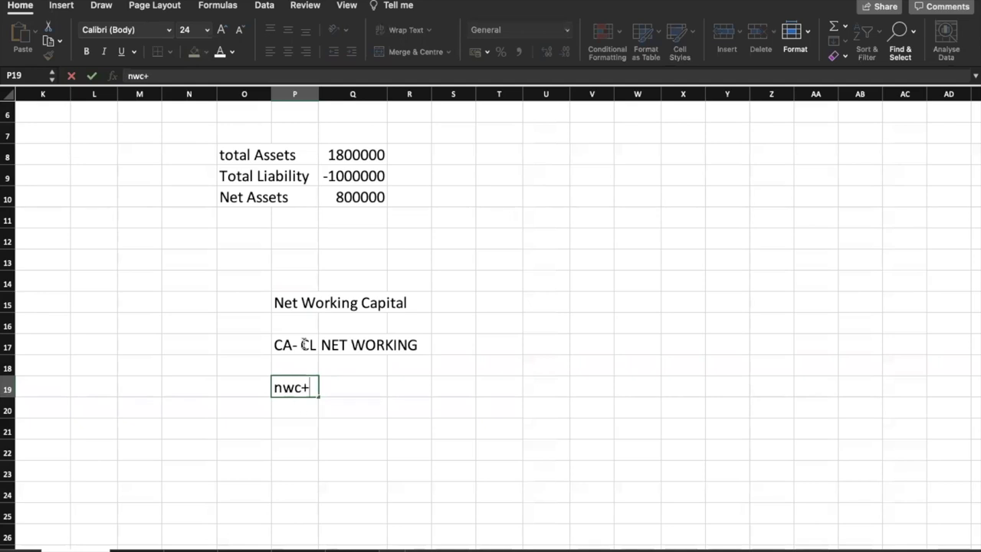
{"action": "type", "text": "fixed Assets"}
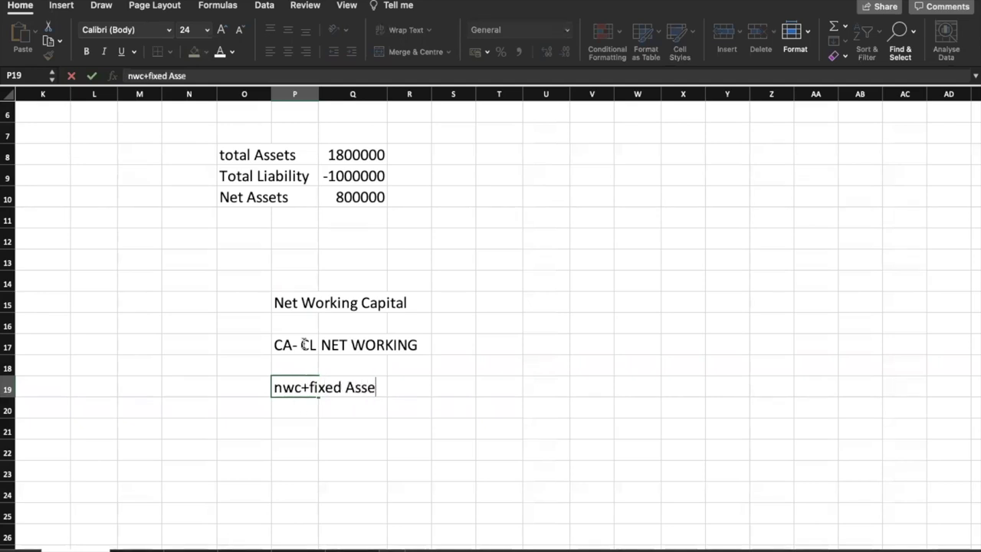
{"action": "key", "text": "BackSpace"}
{"action": "key", "text": "BackSpace"}
{"action": "key", "text": "BackSpace"}
{"action": "key", "text": "BackSpace"}
{"action": "key", "text": "BackSpace"}
{"action": "key", "text": "BackSpace"}
{"action": "key", "text": "BackSpace"}
{"action": "key", "text": "BackSpace"}
{"action": "key", "text": "BackSpace"}
{"action": "key", "text": "BackSpace"}
{"action": "key", "text": "BackSpace"}
{"action": "key", "text": "BackSpace"}
Step: Complete the equation in P19 to read "nwc+ Non Current Assets - Non Current Liability="
{"action": "type", "text": "N"}
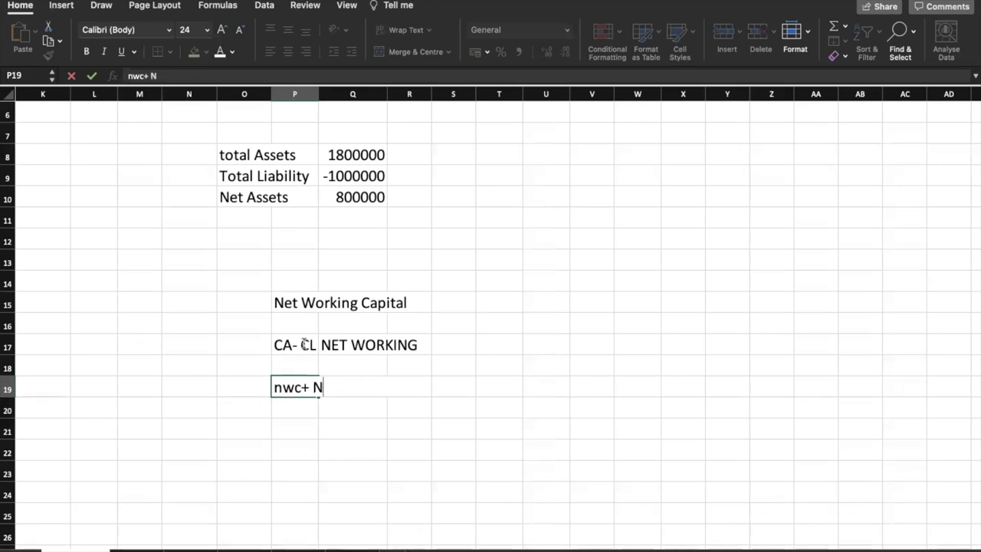
{"action": "type", "text": "on Curr"}
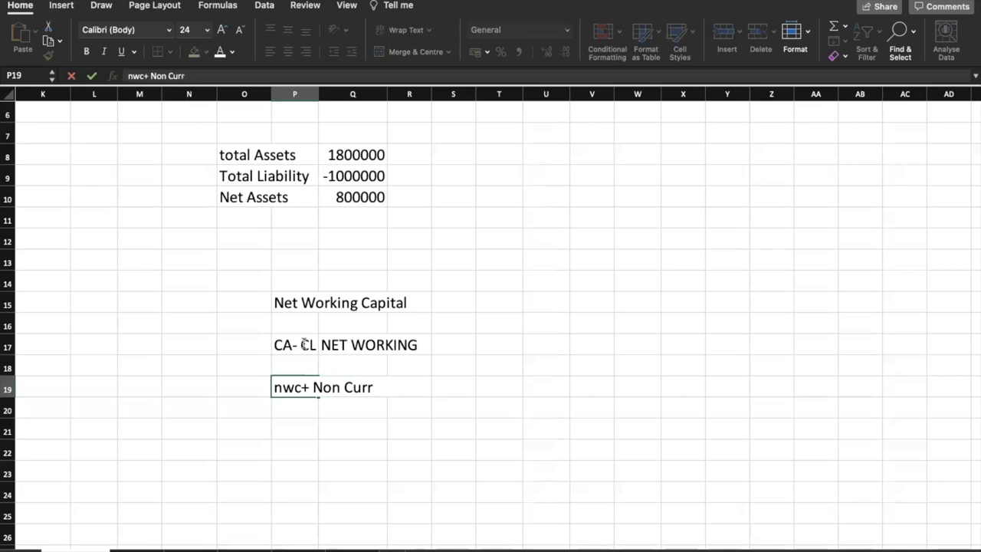
{"action": "type", "text": "ent Assets "}
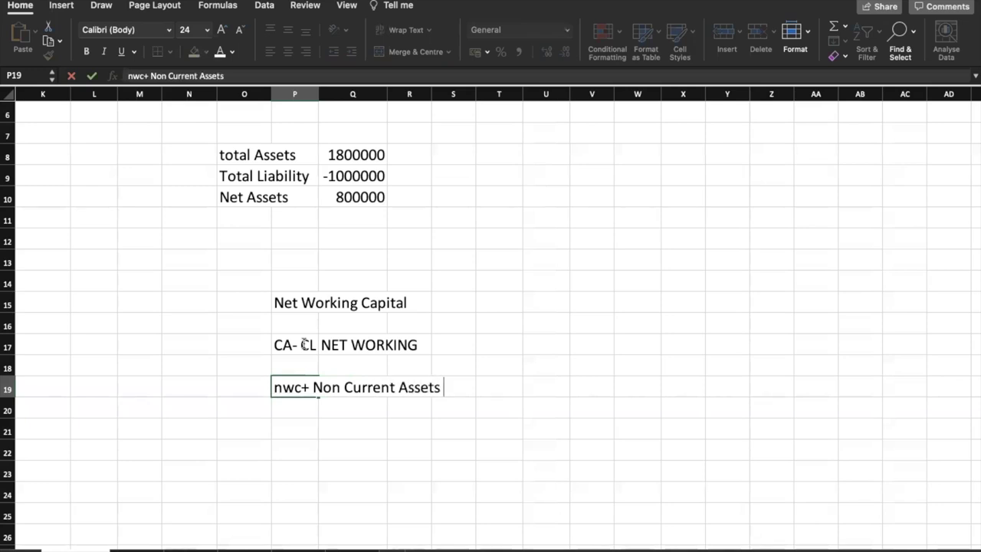
{"action": "type", "text": "- Non Curre"}
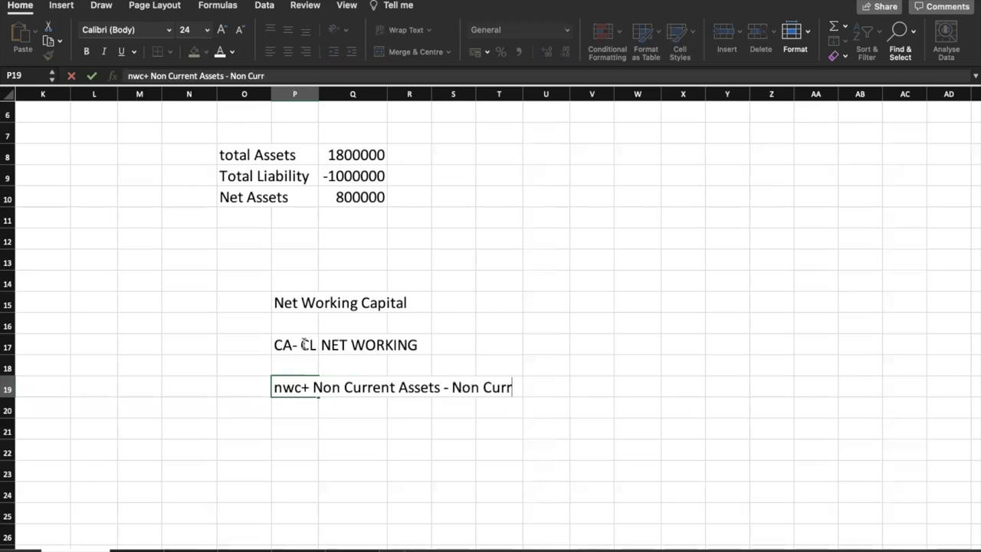
{"action": "type", "text": "nt Liability="}
{"action": "left_click", "coordinate": [368, 481]}
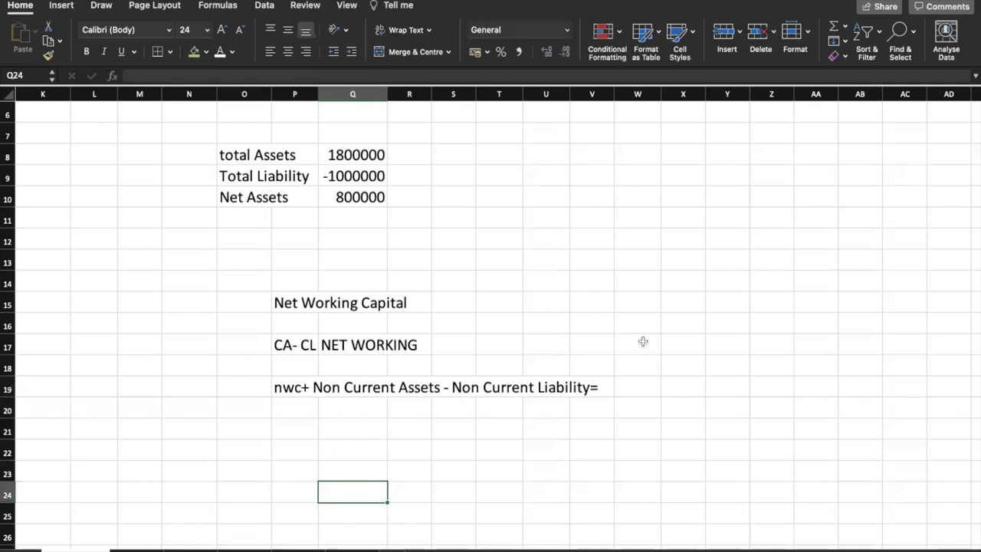
{"action": "left_click", "coordinate": [627, 381]}
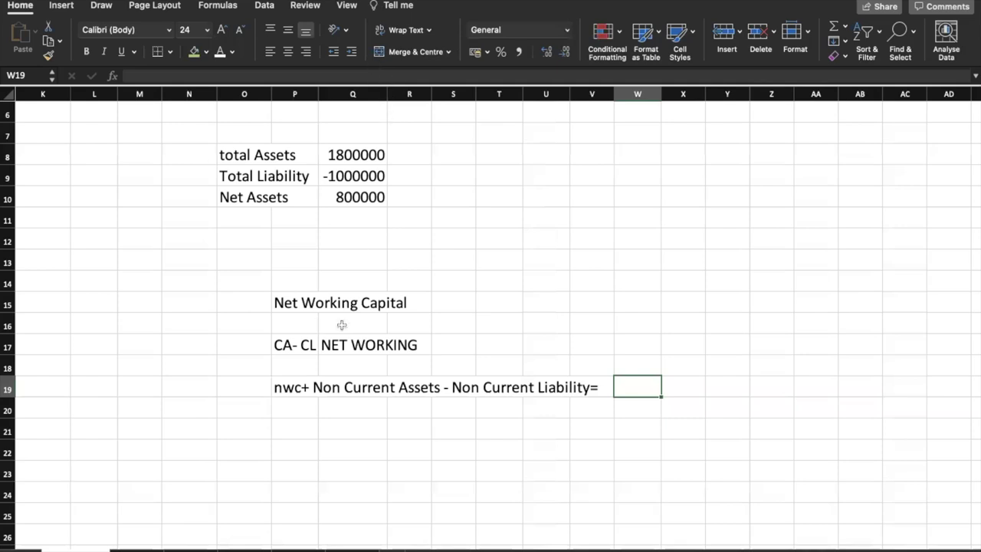
{"action": "left_click", "coordinate": [292, 389]}
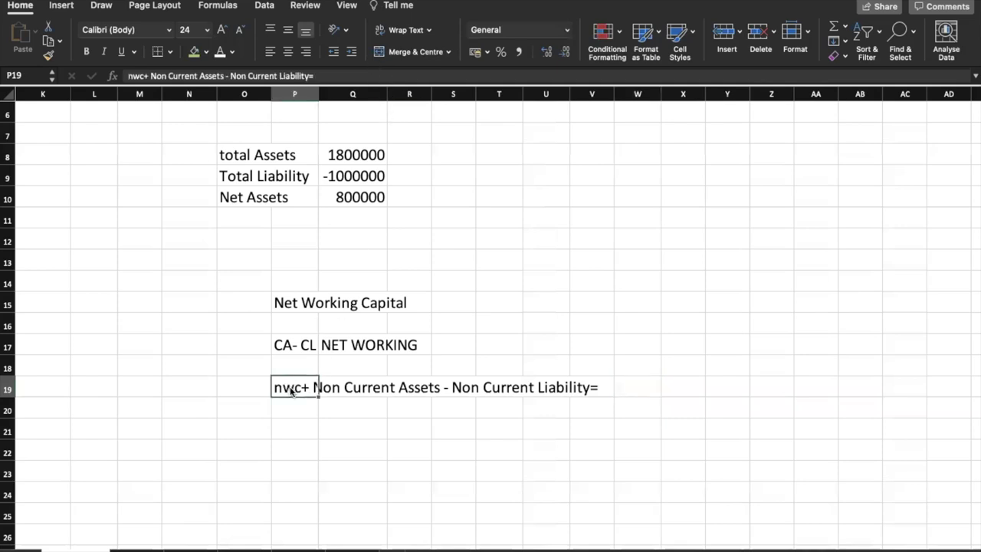
{"action": "left_click", "coordinate": [295, 410]}
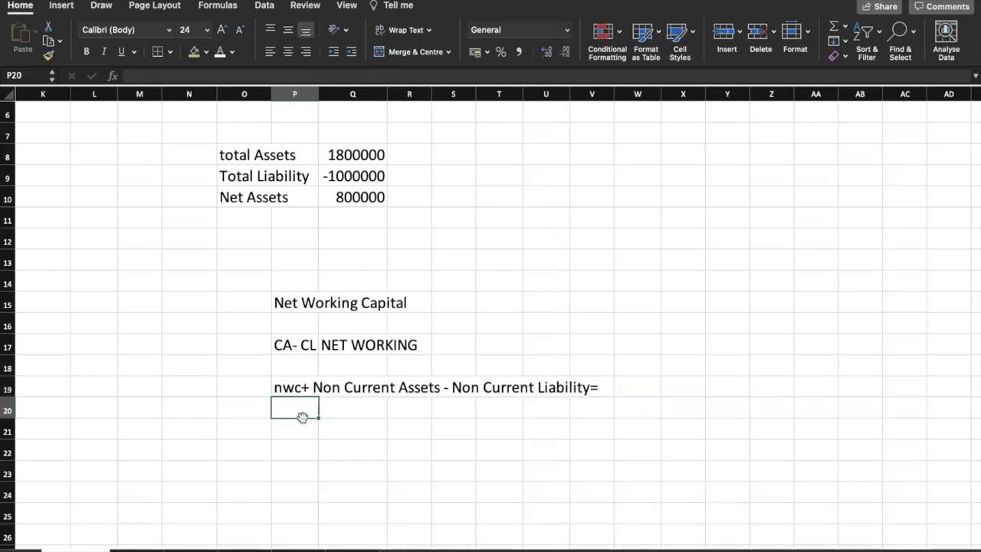
Step: Start a second text equation in cell P21 reading "CA-CL+NON CURRENT"
{"action": "left_click", "coordinate": [294, 434]}
{"action": "type", "text": "CA-cl"}
{"action": "key", "text": "BackSpace"}
{"action": "key", "text": "BackSpace"}
{"action": "type", "text": "CL"}
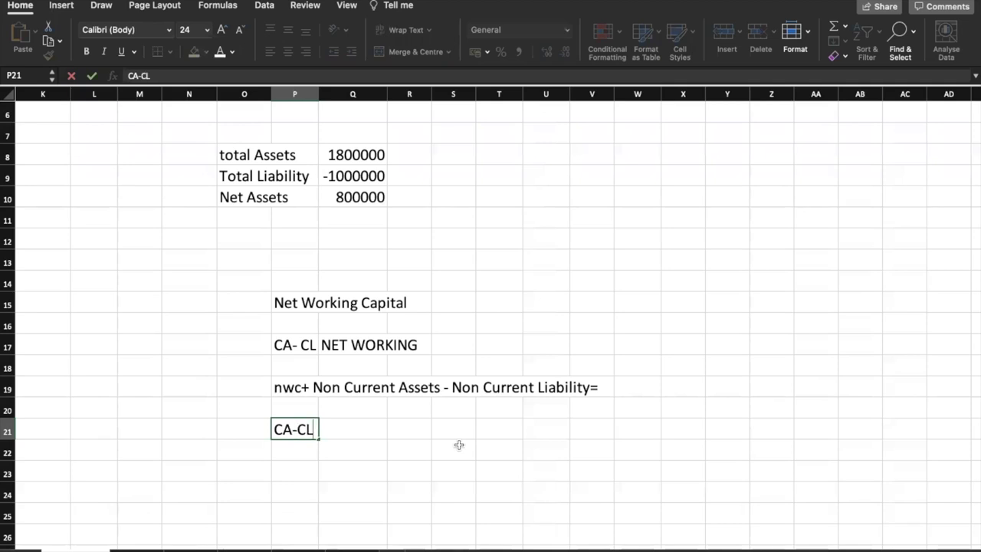
{"action": "type", "text": "+NON "}
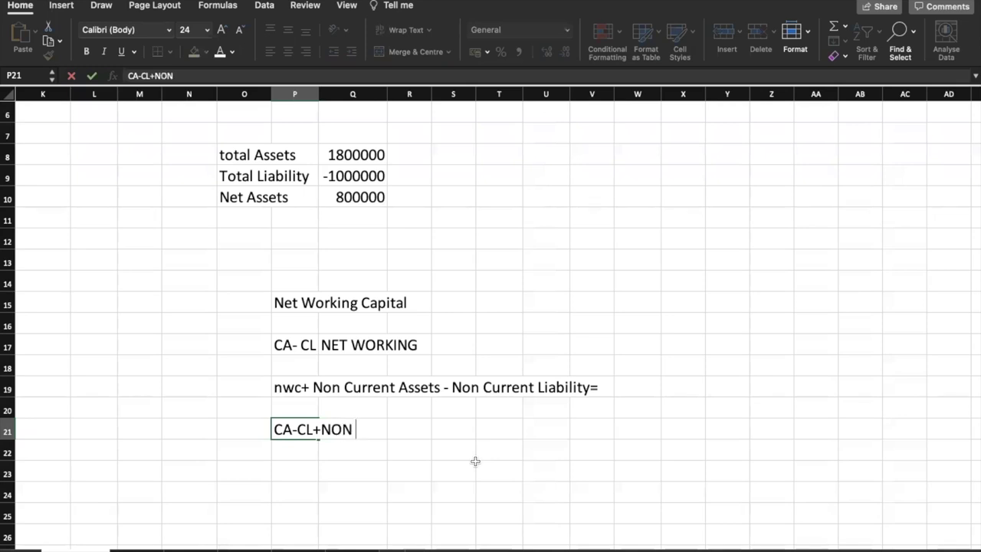
{"action": "type", "text": "CURREMT"}
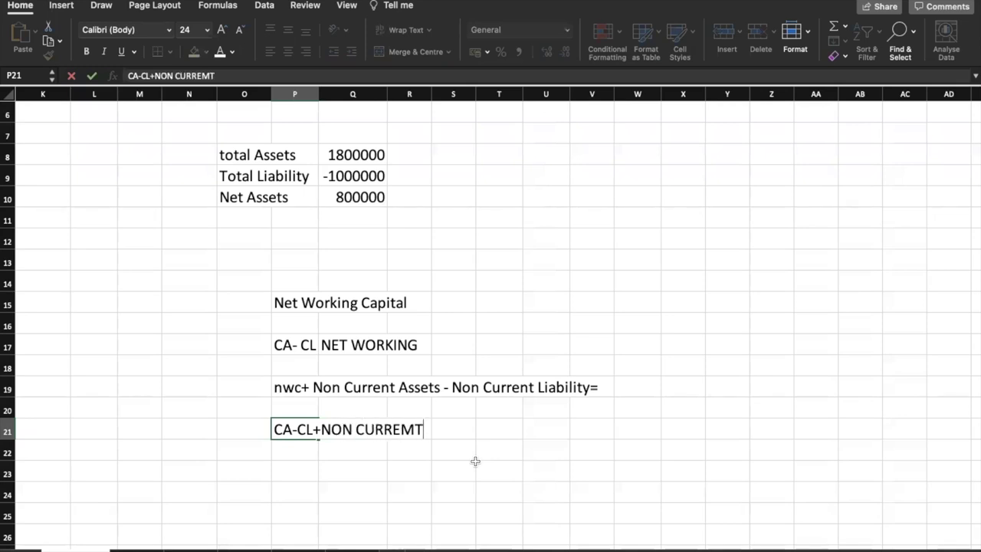
{"action": "key", "text": "BackSpace"}
{"action": "key", "text": "BackSpace"}
{"action": "type", "text": "NT"}
Step: Complete the equation in P21 with "-NON CURRENT LIABILITY= Equity"
{"action": "type", "text": "-NON C"}
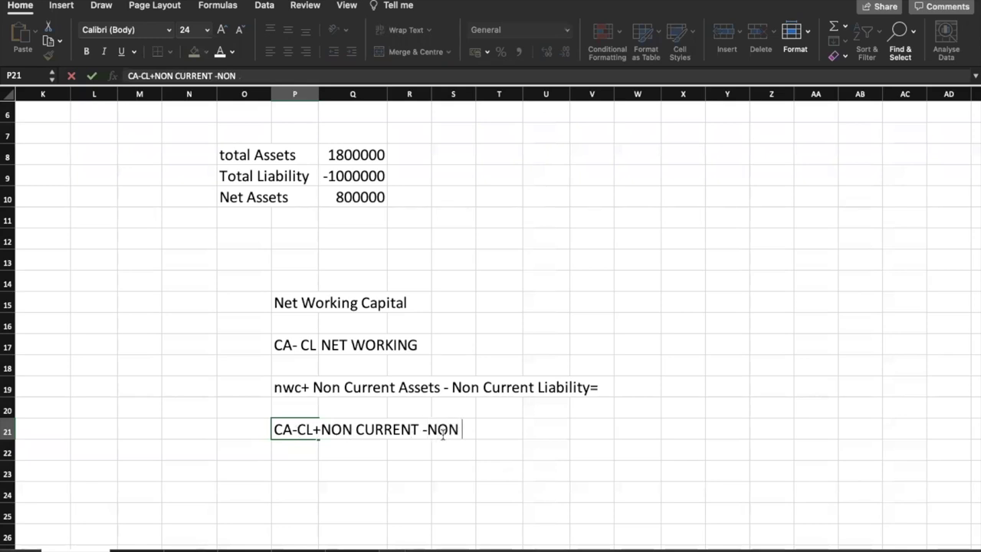
{"action": "type", "text": "URRENT "}
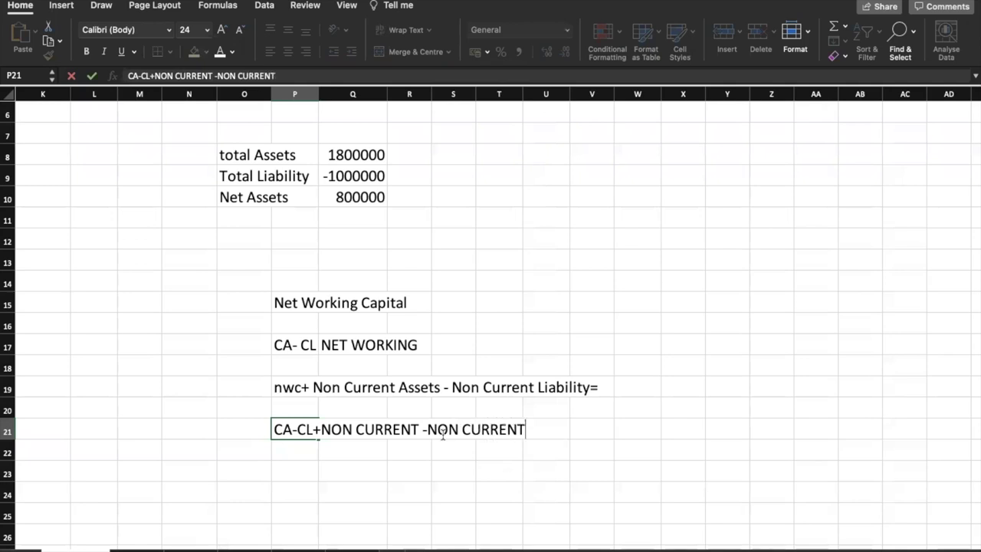
{"action": "type", "text": "LIABIL"}
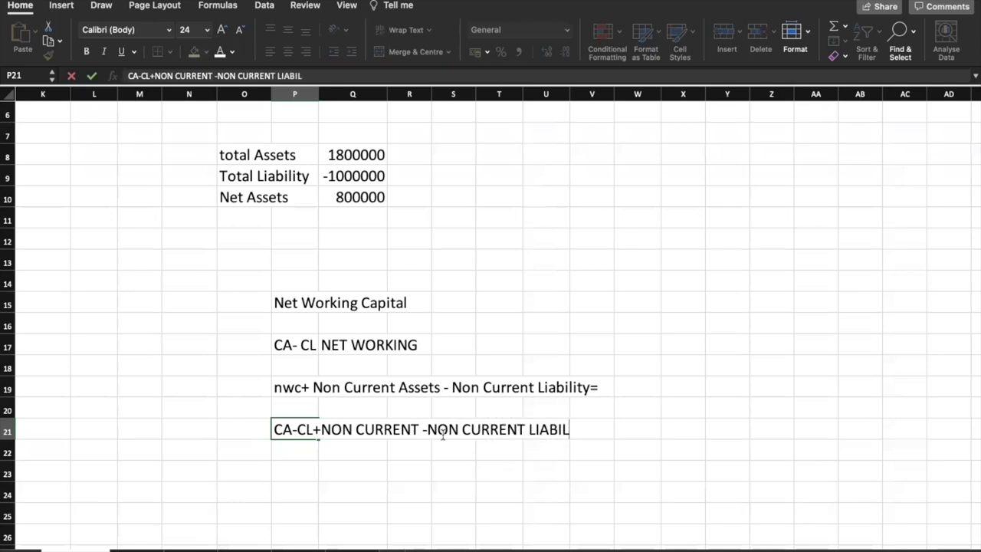
{"action": "type", "text": "ITY= Equity"}
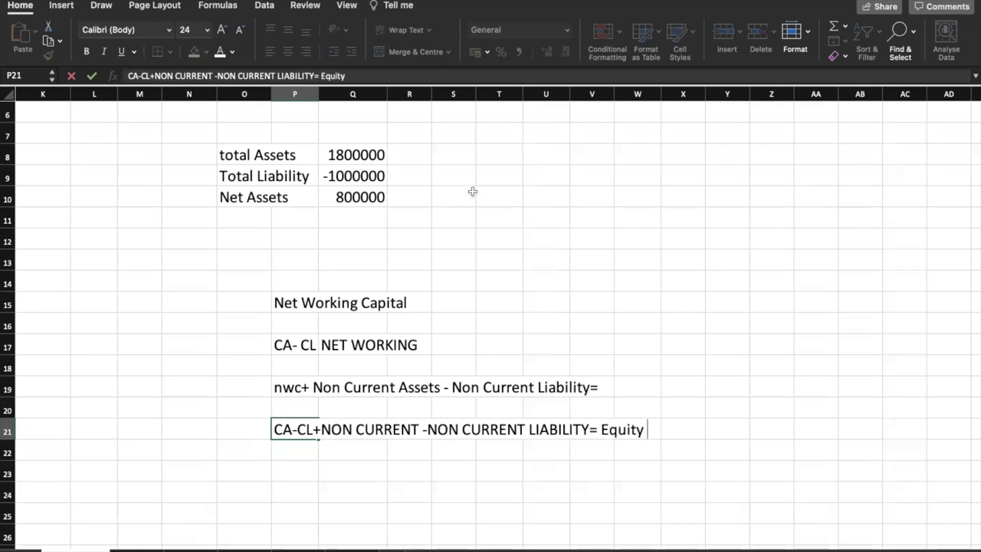
{"action": "left_click", "coordinate": [580, 18]}
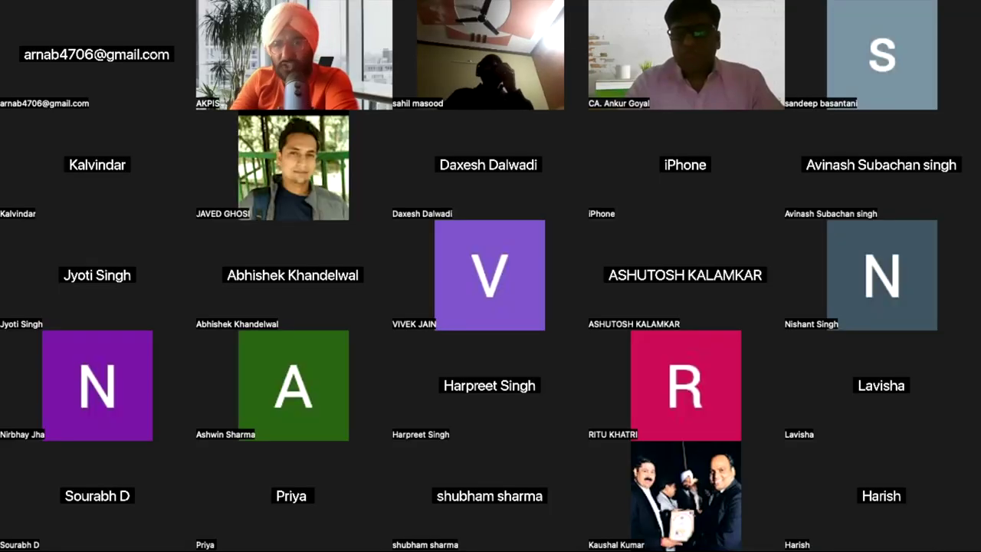
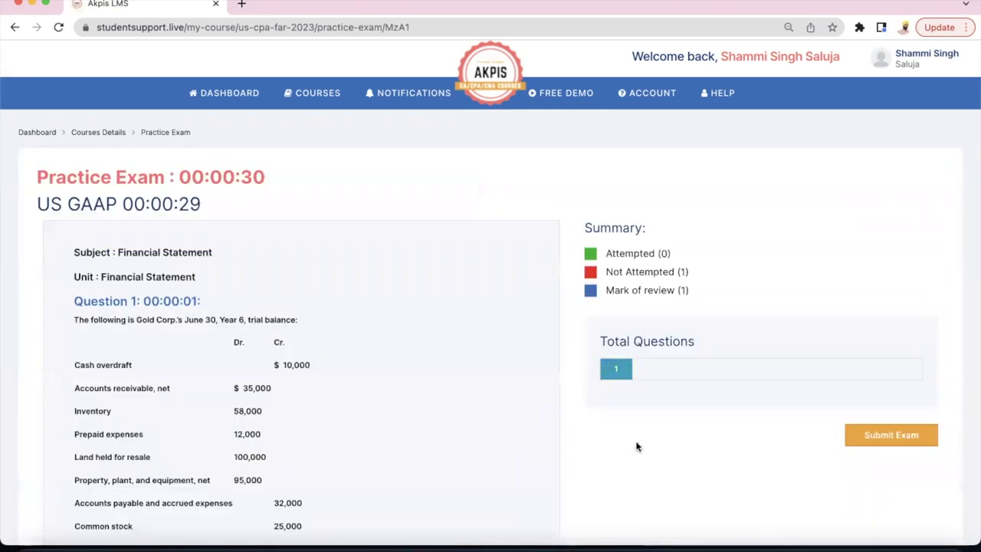
Step: Read the Gold Corp. question in the Akpis LMS practice exam, including its trial balance, additional information and answer options
{"action": "scroll", "coordinate": [636, 447], "scroll_direction": "down", "scroll_amount": 5}
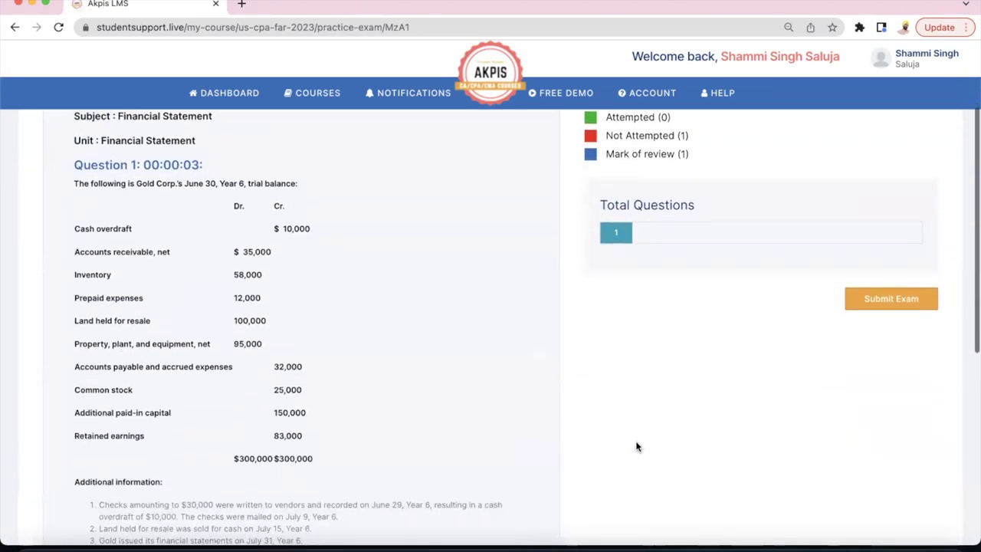
{"action": "scroll", "coordinate": [636, 447], "scroll_direction": "down", "scroll_amount": 2}
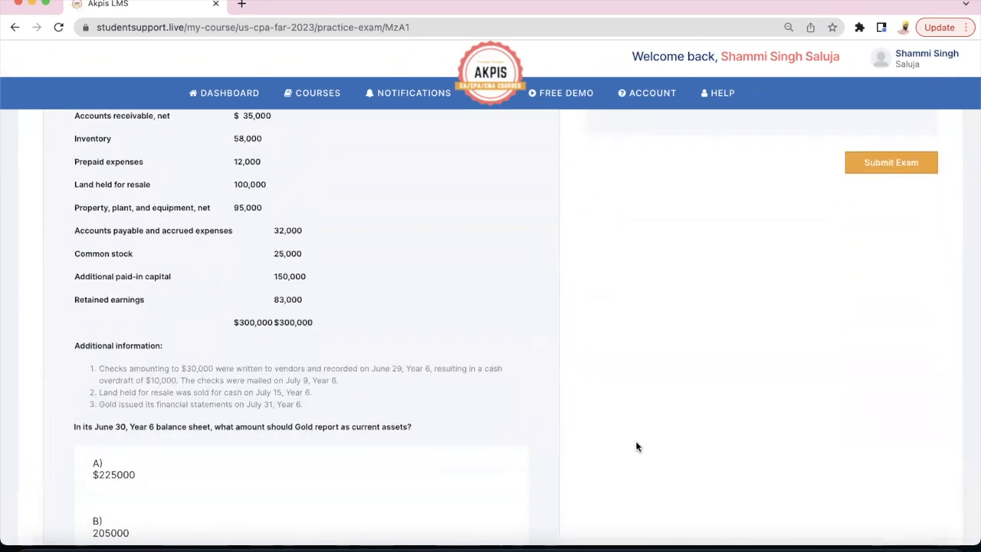
{"action": "scroll", "coordinate": [636, 447], "scroll_direction": "down", "scroll_amount": 3}
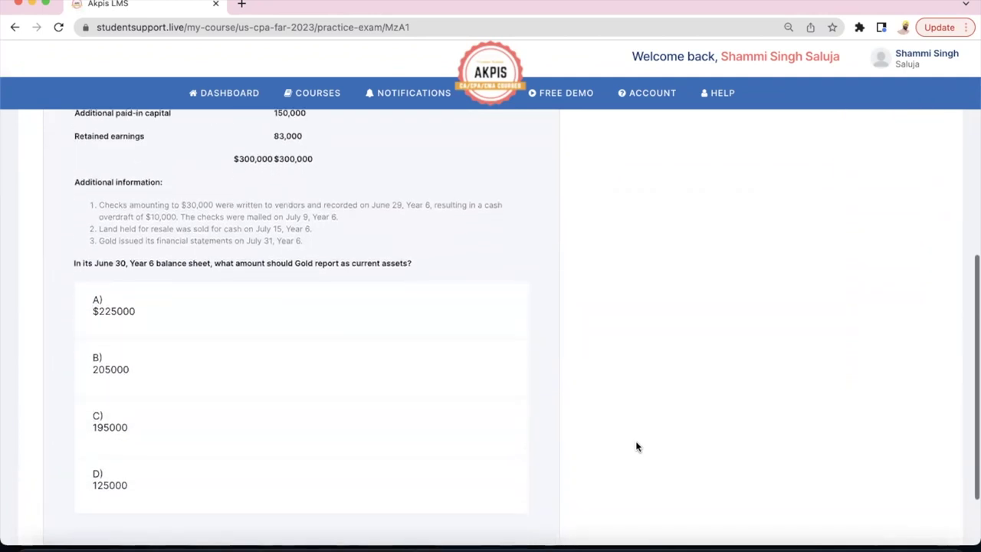
{"action": "scroll", "coordinate": [635, 447], "scroll_direction": "up", "scroll_amount": 4}
{"action": "scroll", "coordinate": [635, 447], "scroll_direction": "down", "scroll_amount": 2}
{"action": "scroll", "coordinate": [635, 447], "scroll_direction": "down", "scroll_amount": 1}
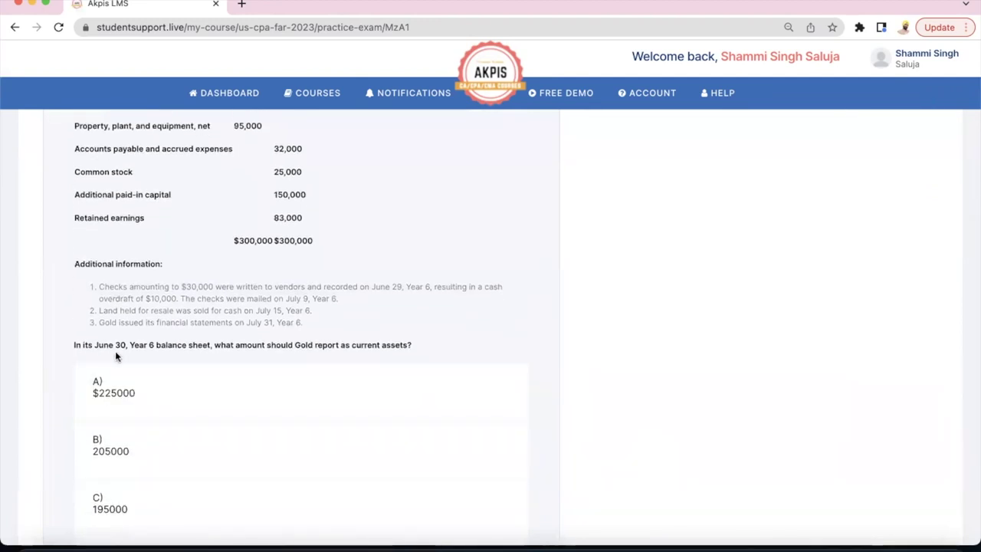
{"action": "scroll", "coordinate": [747, 392], "scroll_direction": "up", "scroll_amount": 2}
{"action": "scroll", "coordinate": [746, 392], "scroll_direction": "up", "scroll_amount": 8}
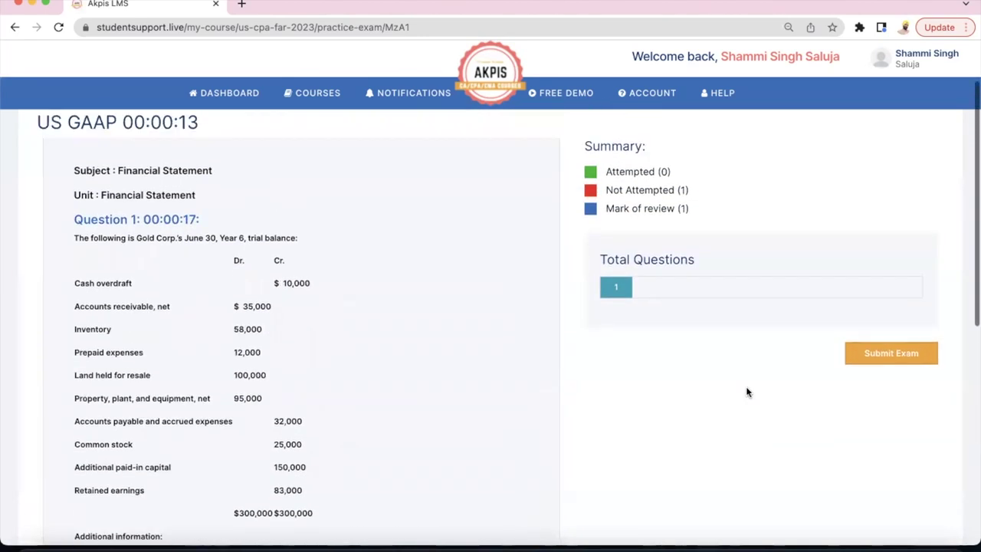
{"action": "scroll", "coordinate": [747, 392], "scroll_direction": "up", "scroll_amount": 2}
{"action": "scroll", "coordinate": [747, 392], "scroll_direction": "down", "scroll_amount": 3}
{"action": "scroll", "coordinate": [747, 392], "scroll_direction": "down", "scroll_amount": 4}
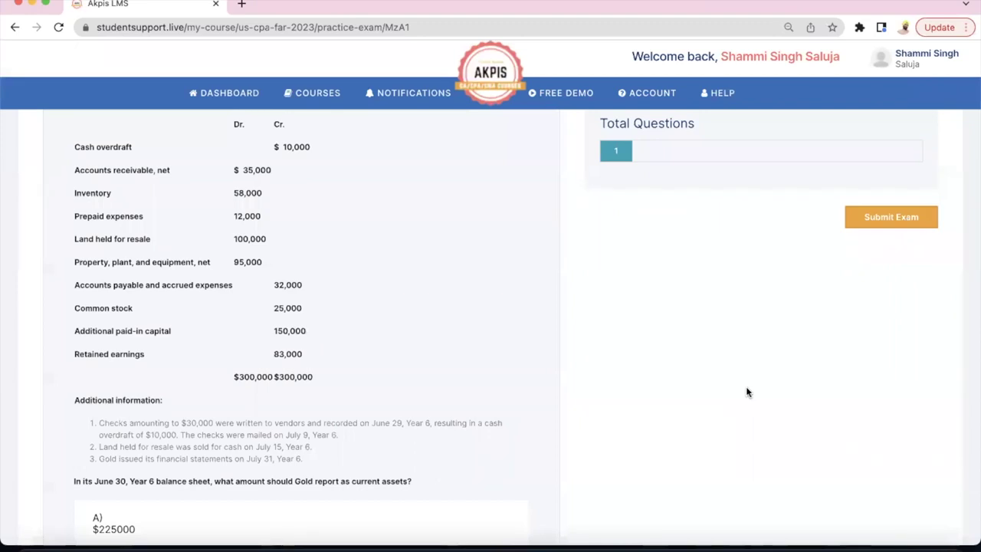
{"action": "scroll", "coordinate": [747, 392], "scroll_direction": "down", "scroll_amount": 7}
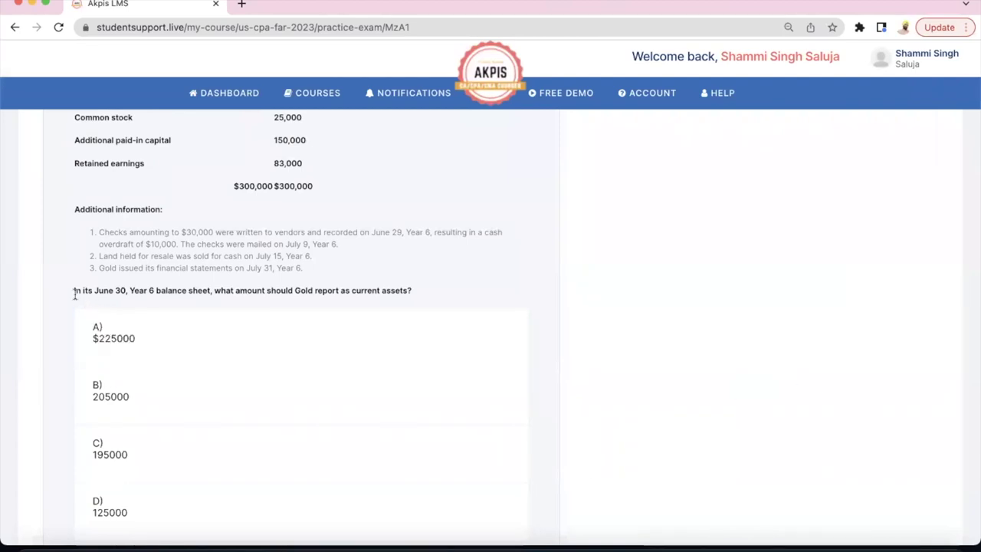
Step: Highlight the question sentence about current assets, and its "Year 6 balance" wording on its own
{"action": "left_click_drag", "start_coordinate": [75, 289], "coordinate": [420, 294]}
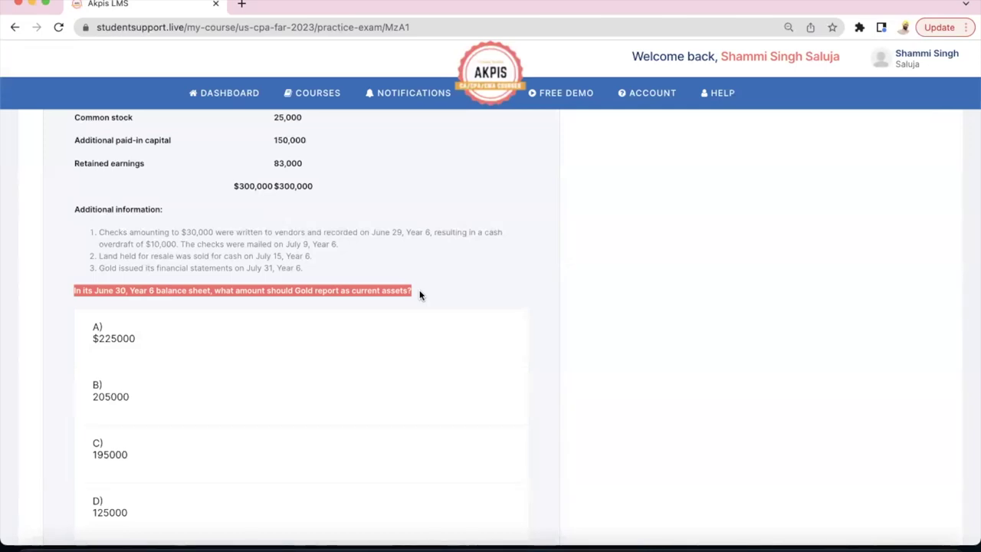
{"action": "left_click", "coordinate": [137, 289]}
{"action": "left_click_drag", "start_coordinate": [130, 290], "coordinate": [188, 291]}
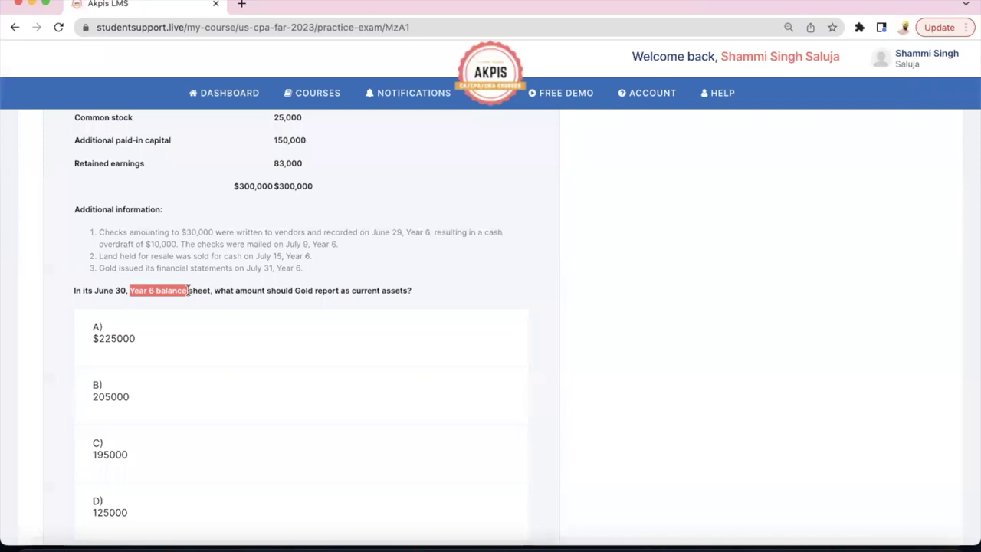
Step: Review Gold Corp.'s trial balance from the cash overdraft line down to the additional information
{"action": "scroll", "coordinate": [188, 291], "scroll_direction": "up", "scroll_amount": 10}
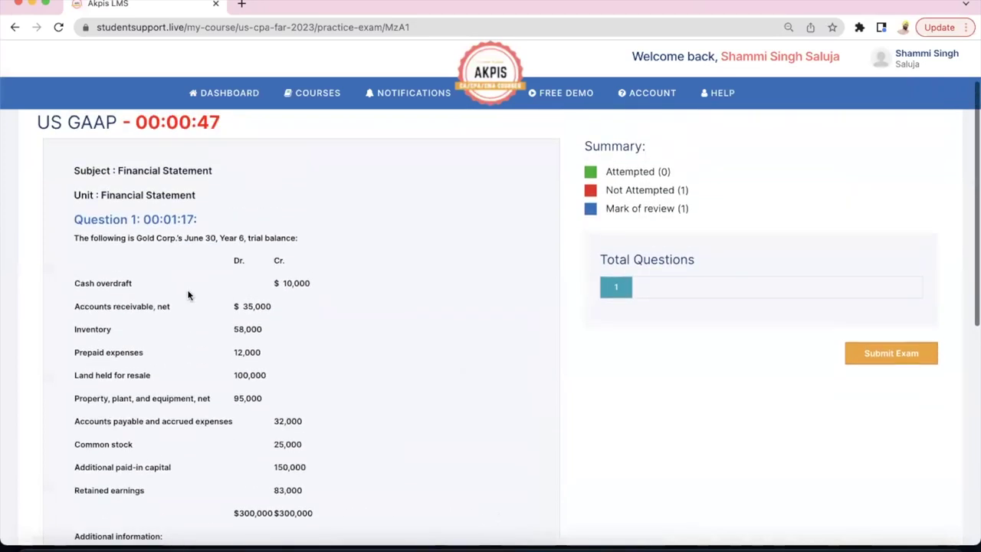
{"action": "left_click_drag", "start_coordinate": [282, 282], "coordinate": [345, 409]}
{"action": "left_click", "coordinate": [346, 409]}
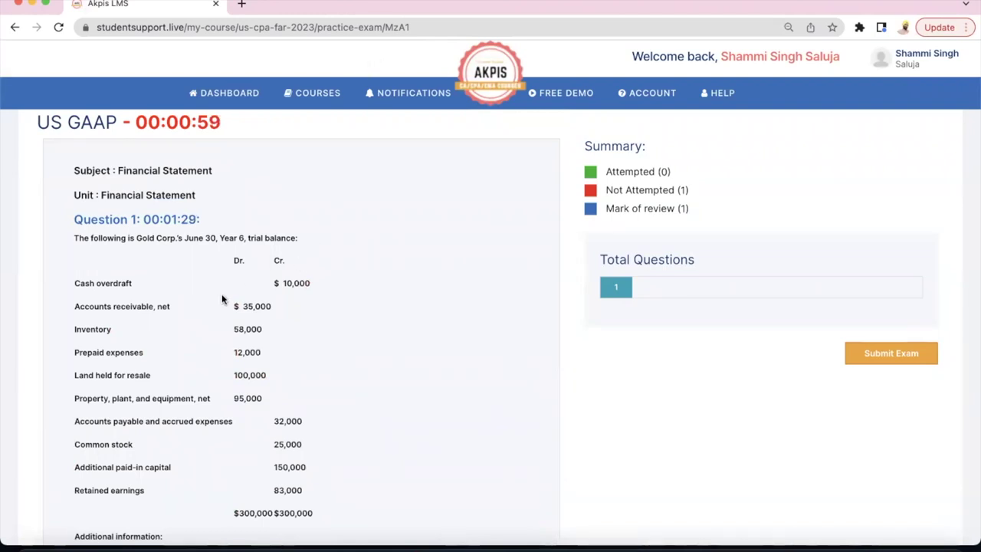
{"action": "scroll", "coordinate": [444, 211], "scroll_direction": "down", "scroll_amount": 2}
{"action": "scroll", "coordinate": [445, 211], "scroll_direction": "down", "scroll_amount": 3}
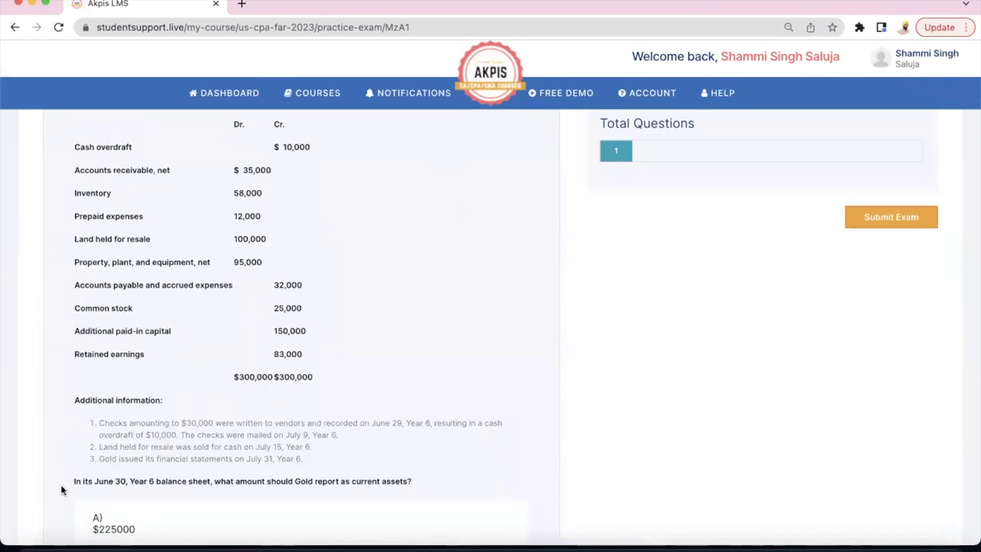
Step: Highlight the current assets question again and the first additional note about the $30,000 checks written to vendors
{"action": "left_click_drag", "start_coordinate": [74, 481], "coordinate": [420, 488]}
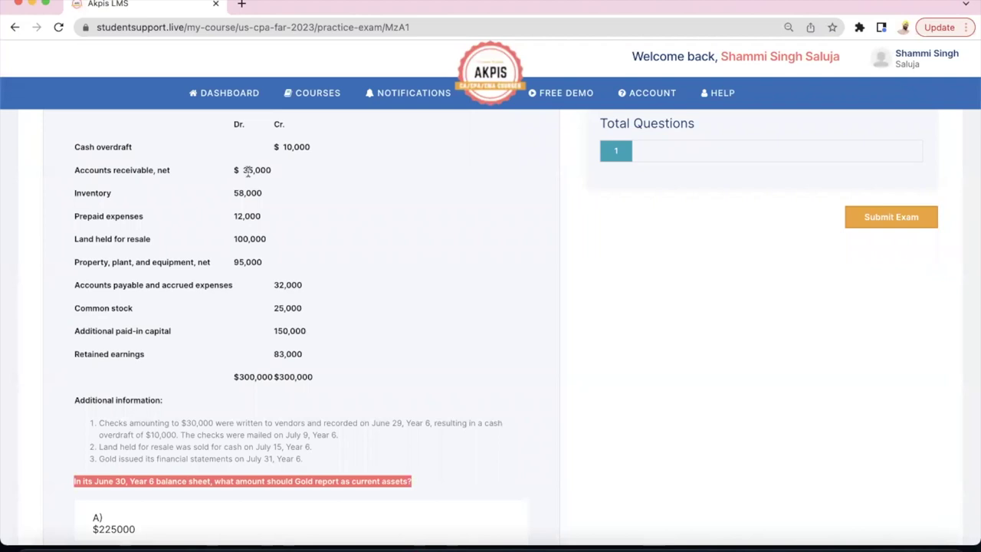
{"action": "left_click", "coordinate": [246, 215]}
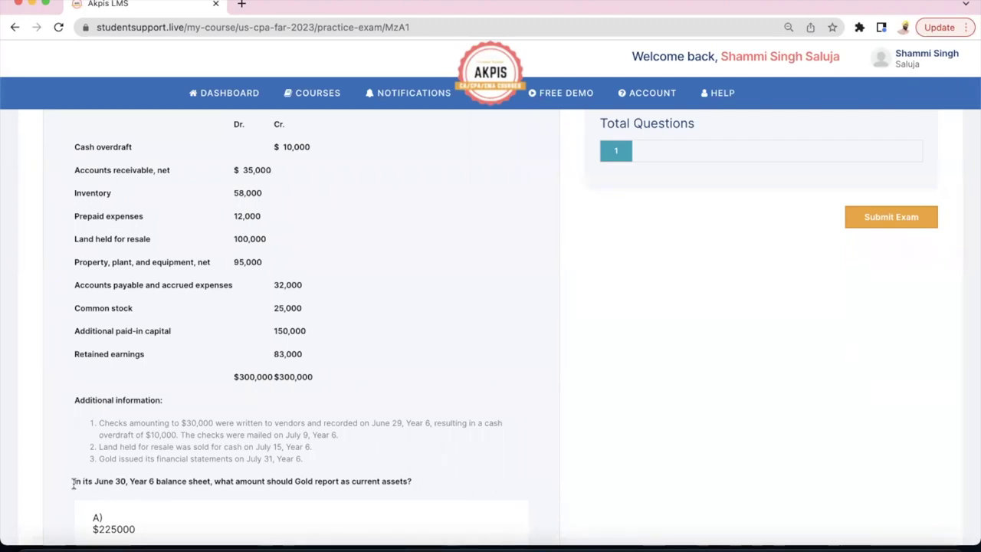
{"action": "left_click_drag", "start_coordinate": [75, 483], "coordinate": [387, 481]}
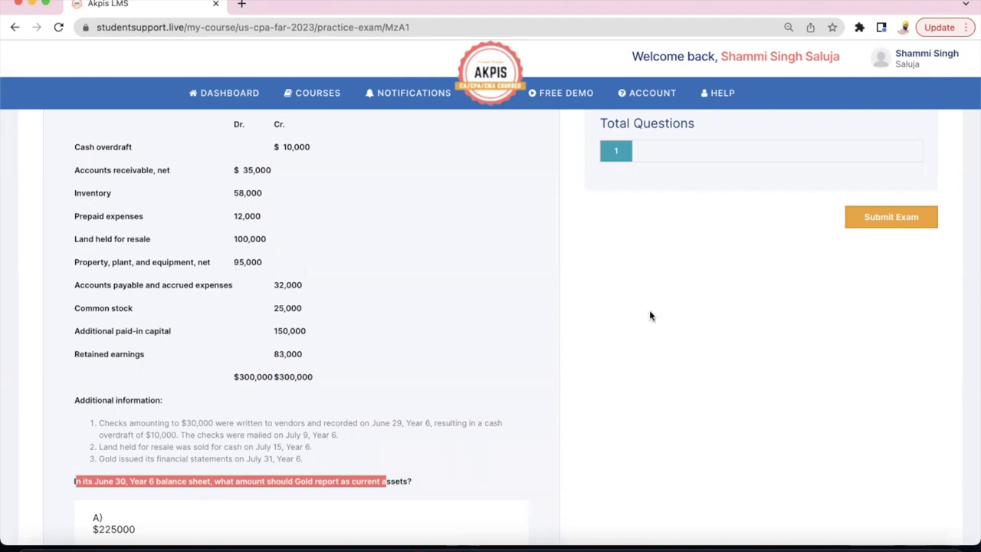
{"action": "left_click", "coordinate": [100, 428]}
{"action": "left_click_drag", "start_coordinate": [99, 426], "coordinate": [327, 436]}
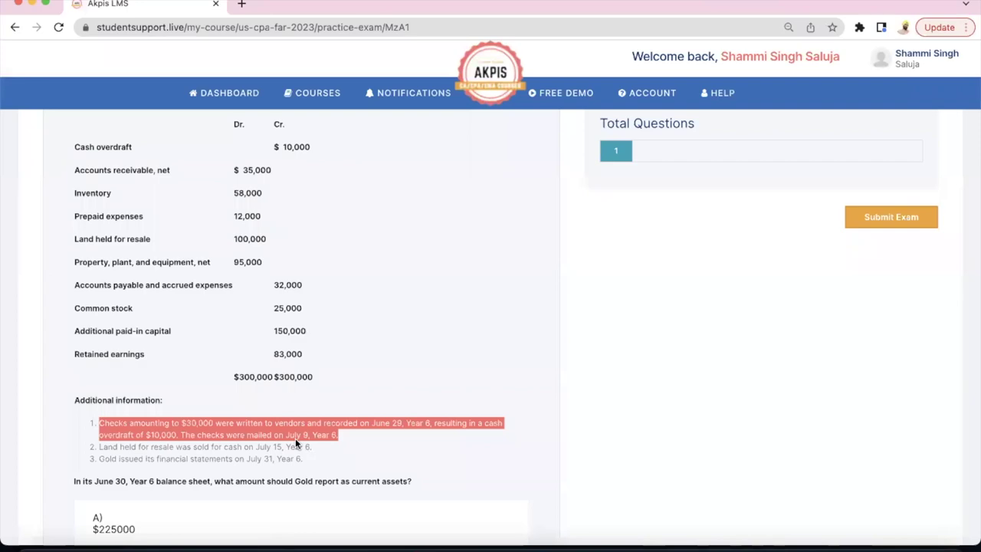
Step: Switch to the Excel worksheet and clear the contents of the whole sheet
{"action": "key", "text": "super+Tab"}
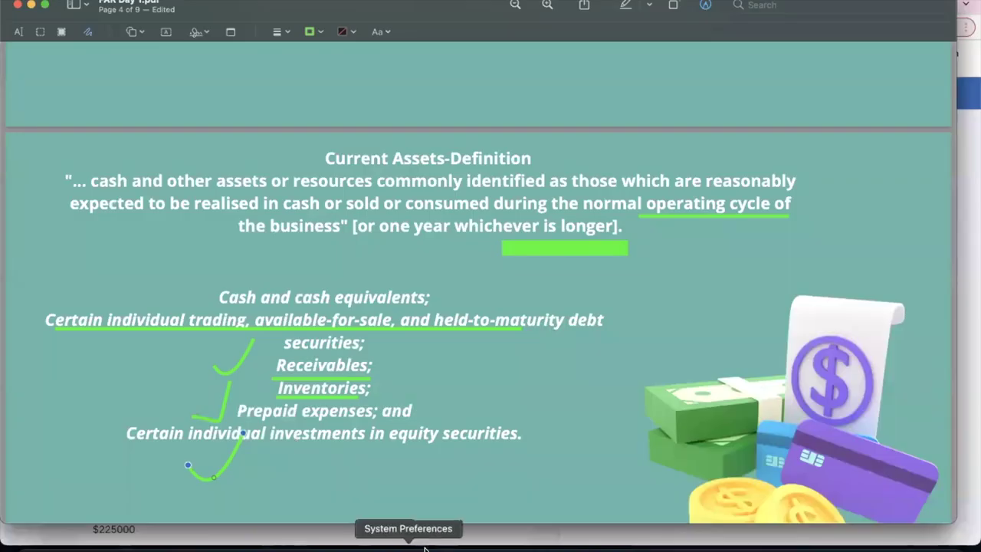
{"action": "left_click", "coordinate": [512, 546]}
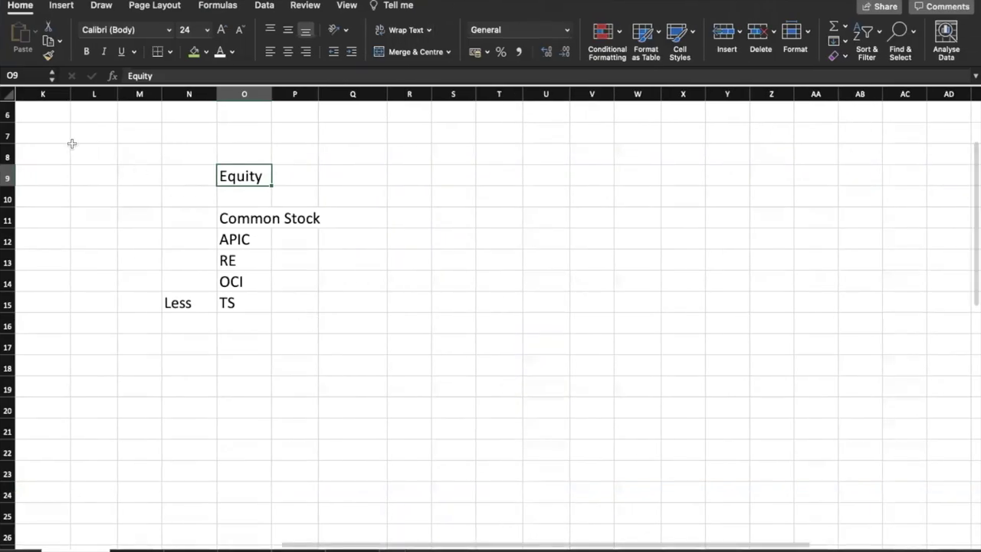
{"action": "left_click", "coordinate": [10, 93]}
{"action": "key", "text": "Delete"}
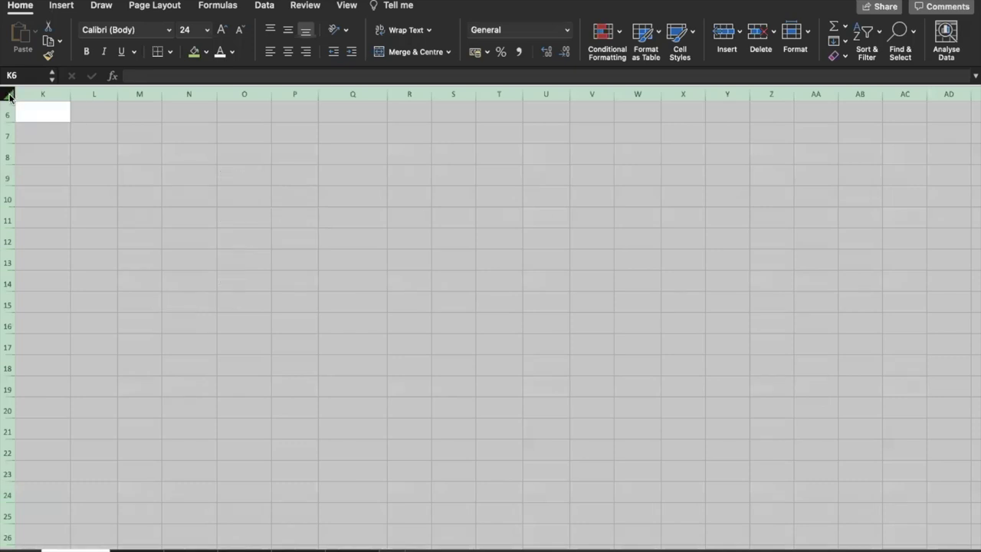
Step: Enter "30000 $ Check" in cell O9 of the cleared worksheet
{"action": "left_click", "coordinate": [256, 165]}
{"action": "type", "text": "30000"}
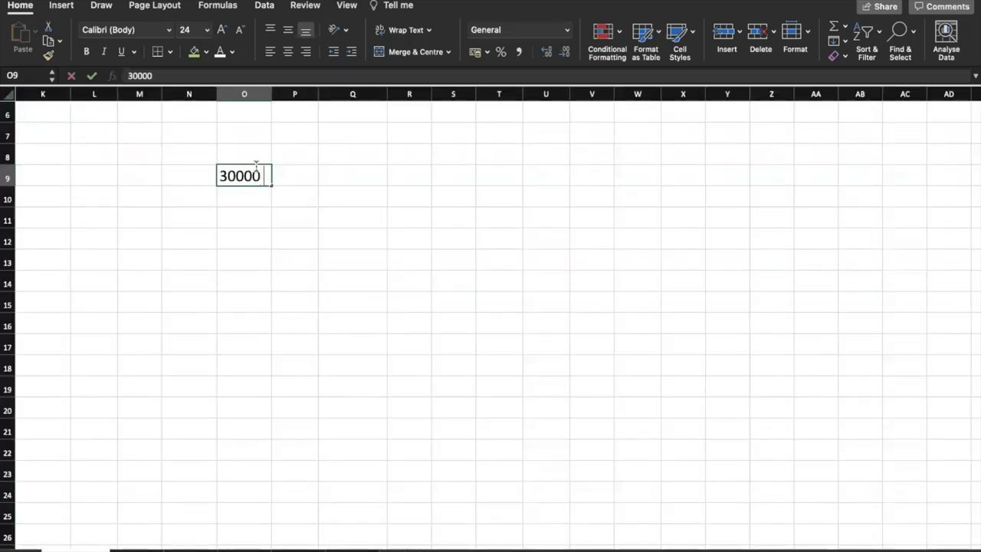
{"action": "type", "text": " $"}
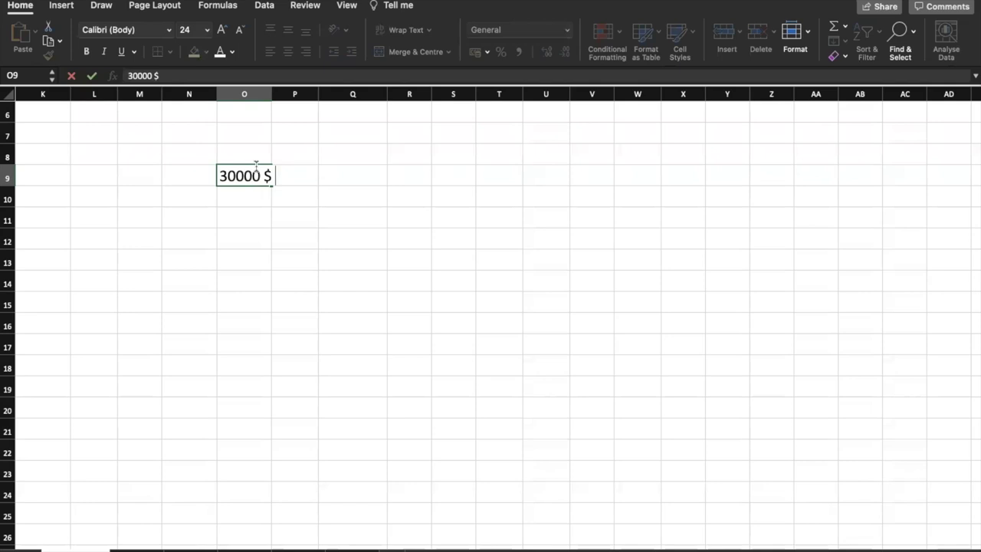
{"action": "type", "text": " Check"}
{"action": "left_click", "coordinate": [340, 269]}
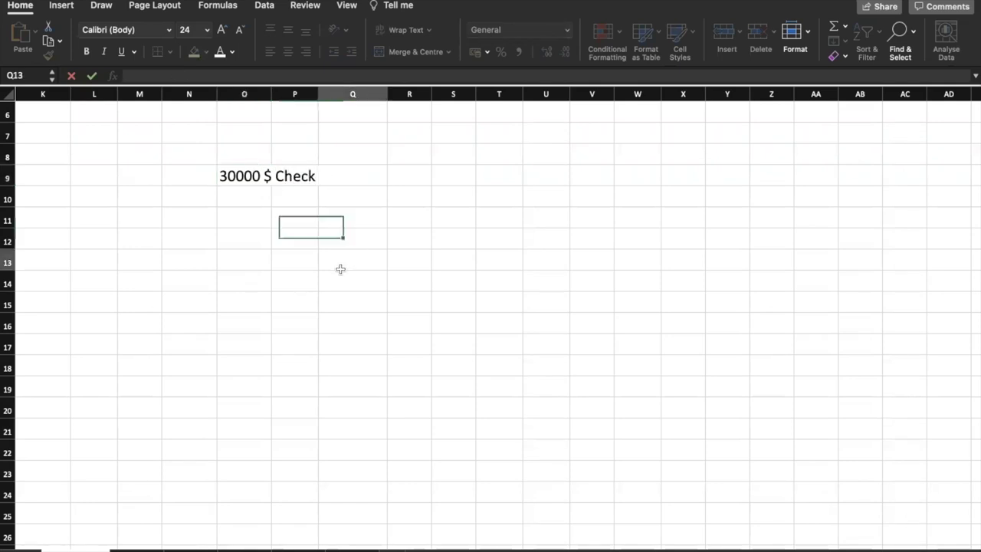
Step: Enter "29 June written" in cell R9, in the same row as the check amount
{"action": "left_click", "coordinate": [406, 181]}
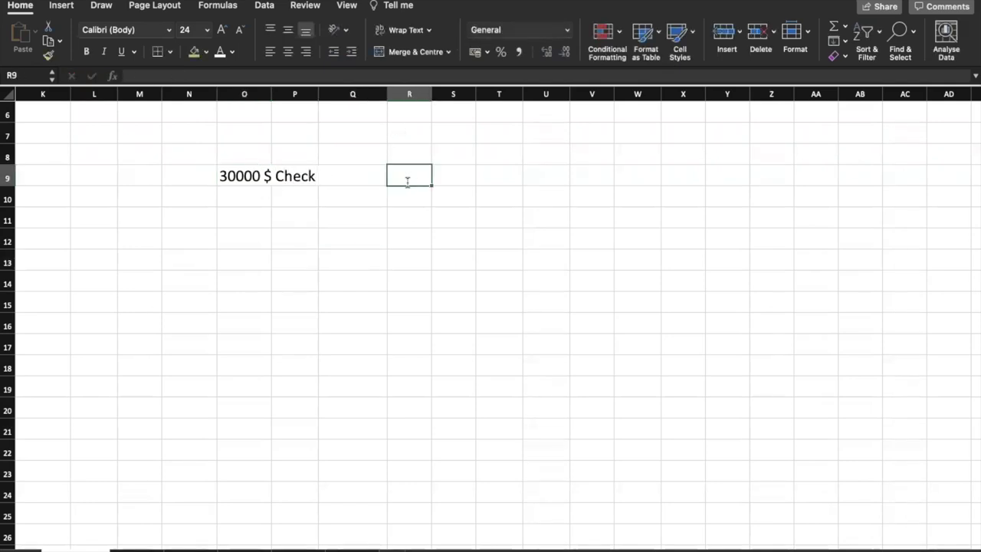
{"action": "type", "text": "29 June"}
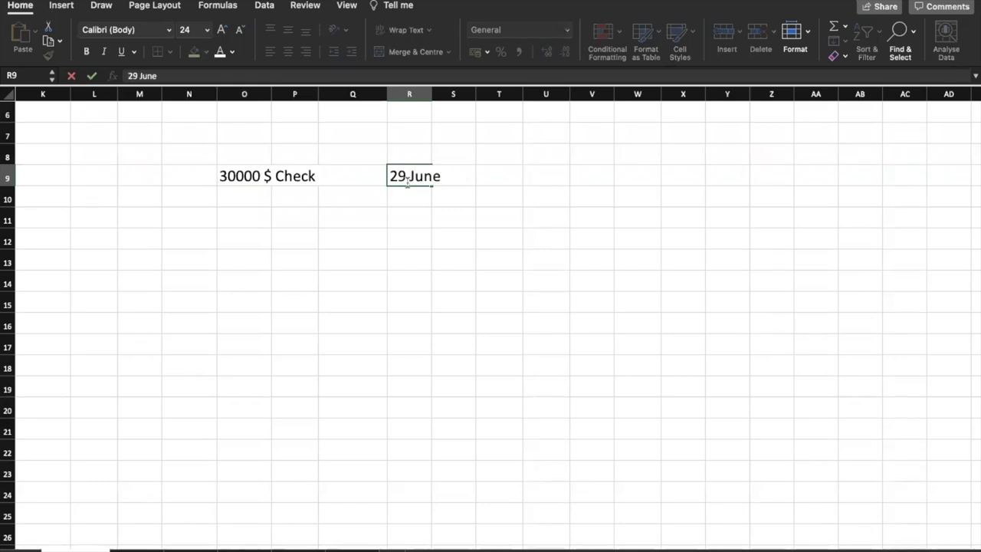
{"action": "type", "text": " written"}
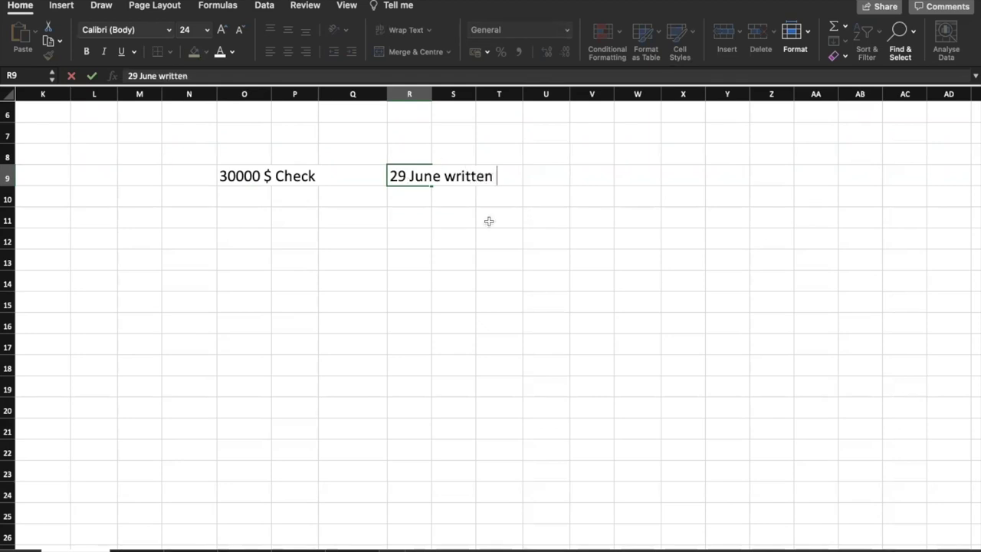
{"action": "left_click", "coordinate": [488, 219]}
Step: Enter "July In Cash" in cell Q11, below the check amount and its written date
{"action": "left_click", "coordinate": [333, 223]}
{"action": "type", "text": "Jul"}
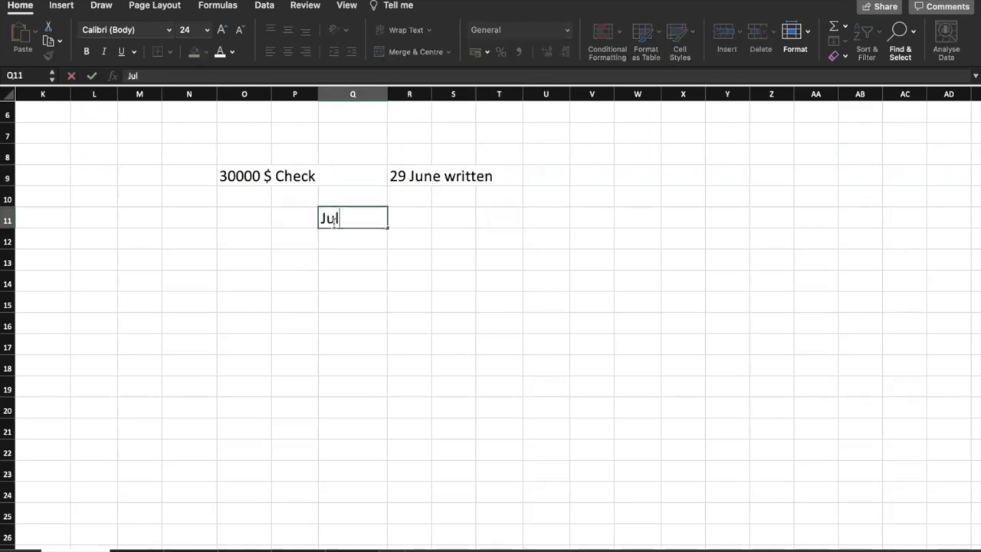
{"action": "type", "text": "y In Cash"}
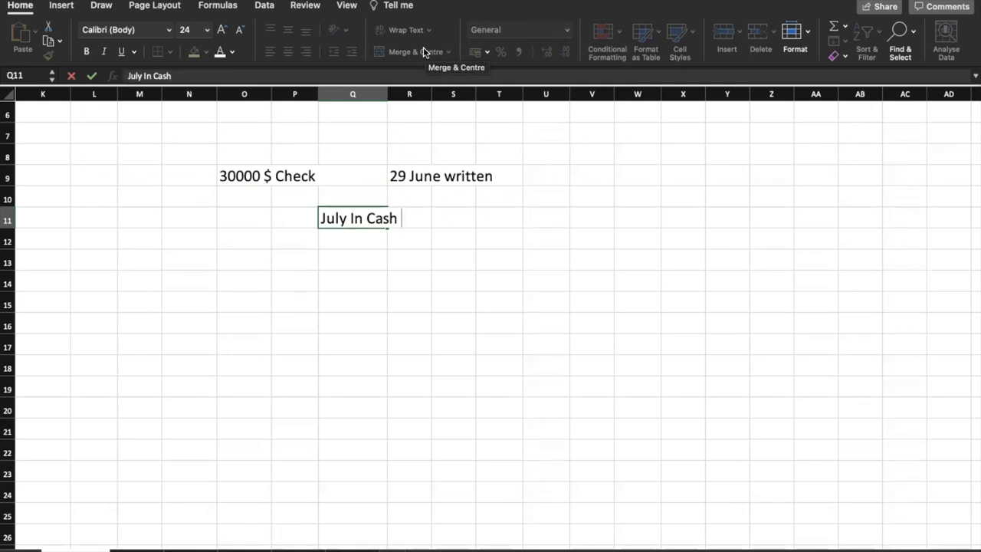
Step: Switch to the practice exam in the browser and clear the text highlight on the first additional note
{"action": "key", "text": "ctrl+Left"}
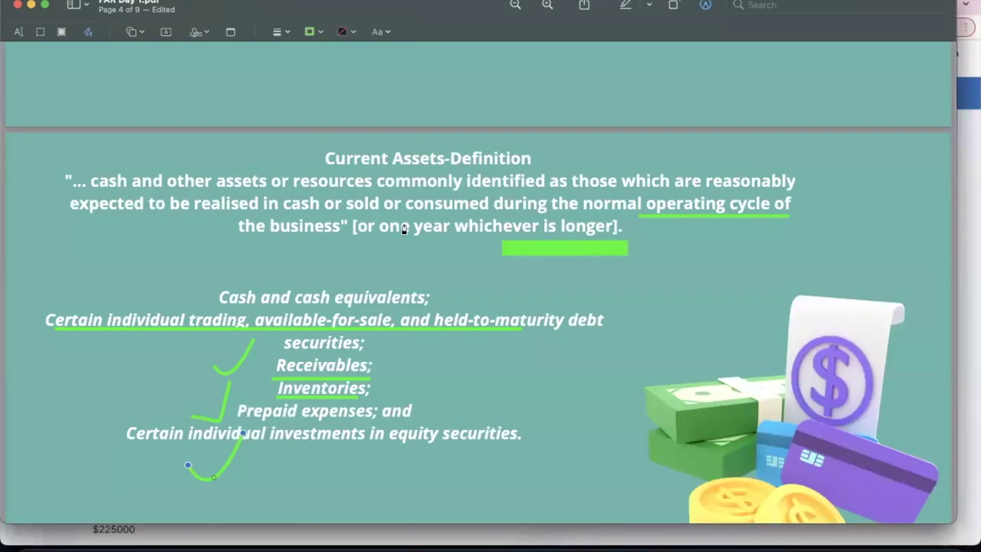
{"action": "left_click", "coordinate": [466, 545]}
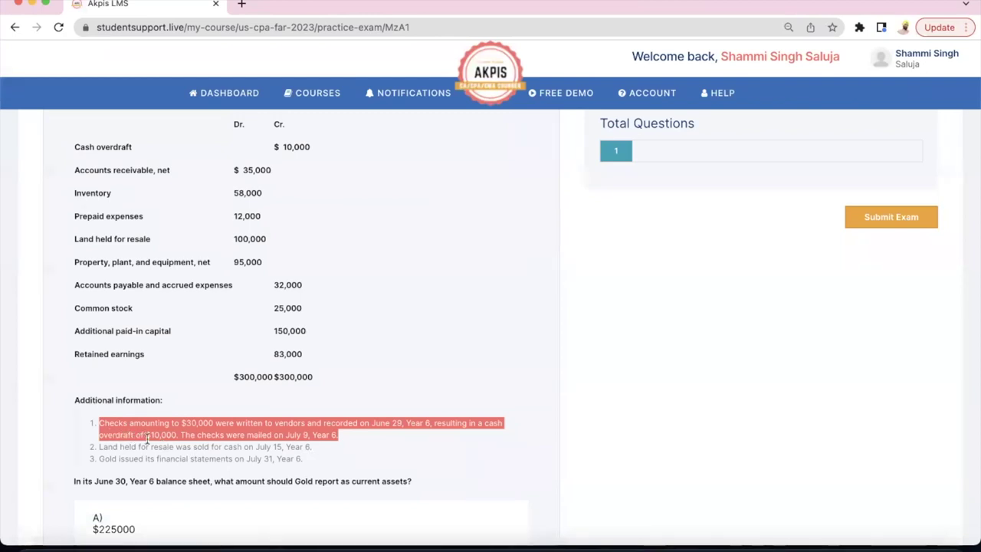
{"action": "left_click", "coordinate": [598, 371]}
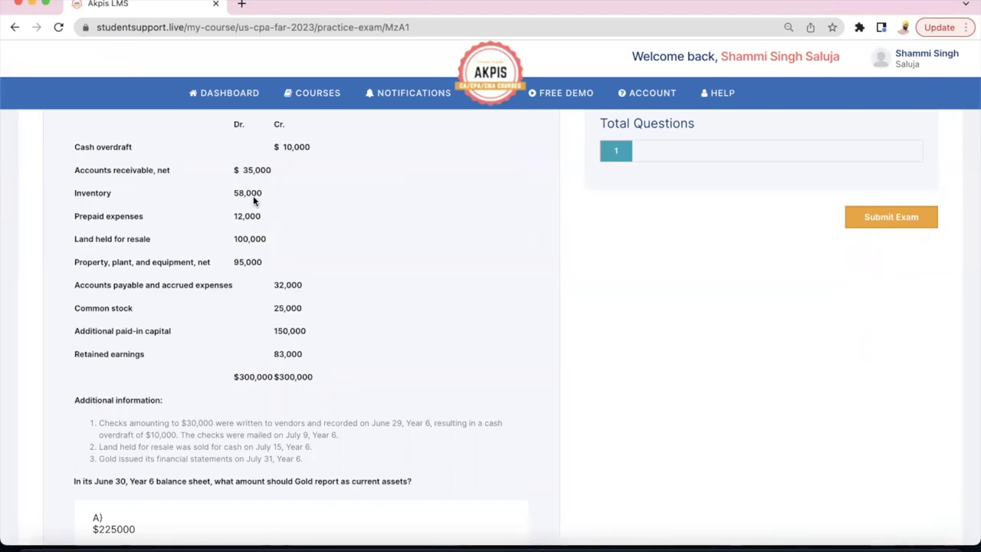
Step: Switch to the Excel worksheet and delete all notes from the whole sheet
{"action": "key", "text": "super+Tab"}
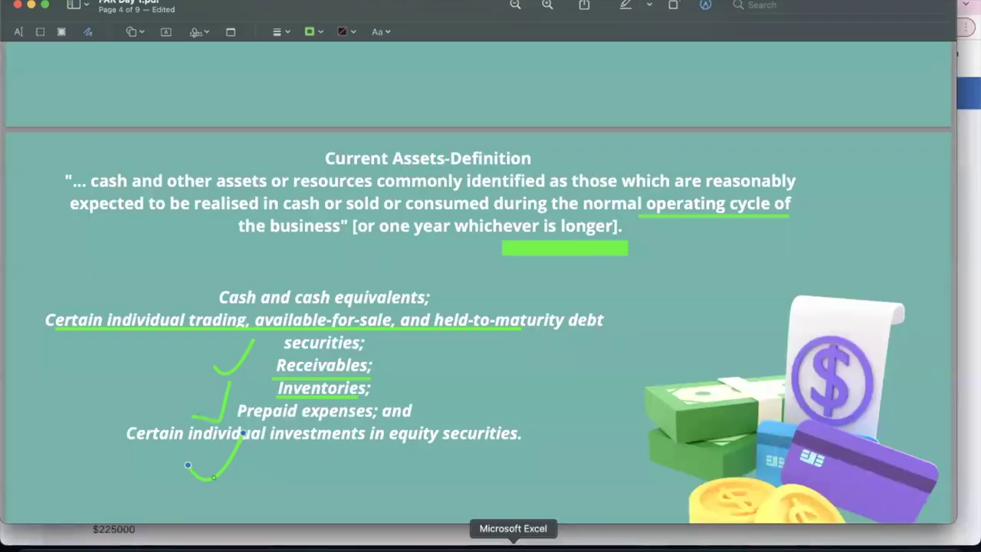
{"action": "left_click", "coordinate": [514, 542]}
{"action": "left_click", "coordinate": [8, 95]}
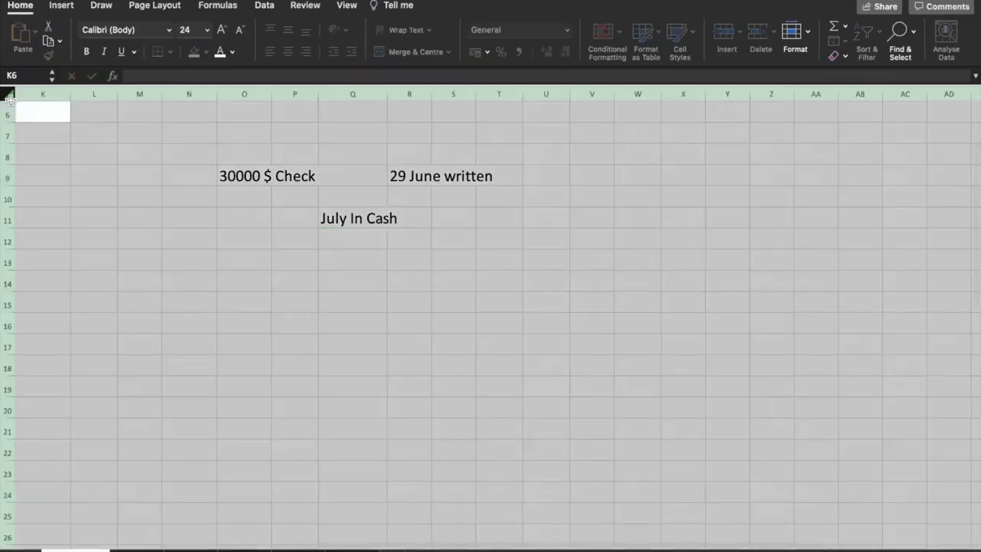
{"action": "key", "text": "Delete"}
Step: Enter the receivables, inventory and prepaid expenses amounts 35000, 58000 and 12000 in cells O10 to O12
{"action": "left_click", "coordinate": [266, 199]}
{"action": "type", "text": "3500"}
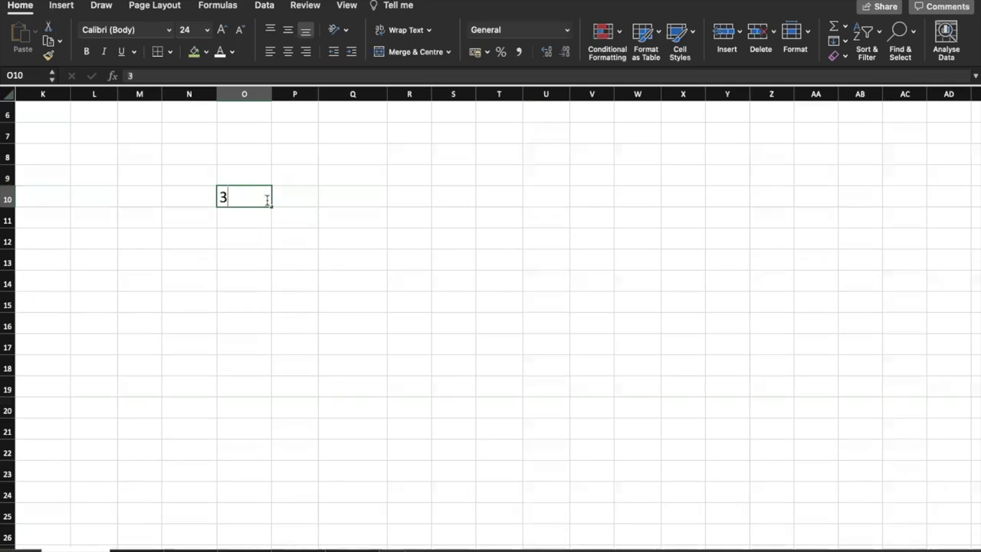
{"action": "type", "text": "0"}
{"action": "key", "text": "Return"}
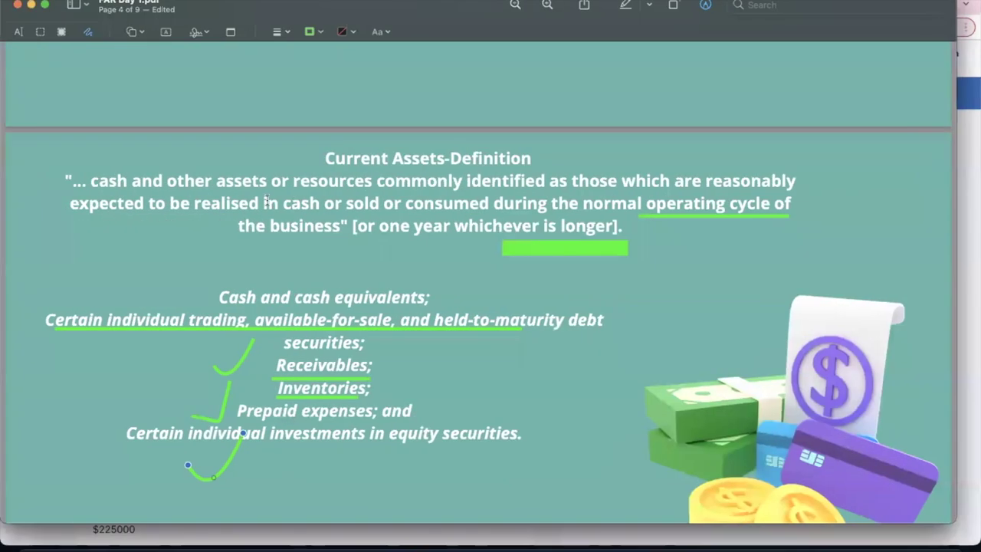
{"action": "left_click", "coordinate": [32, 5]}
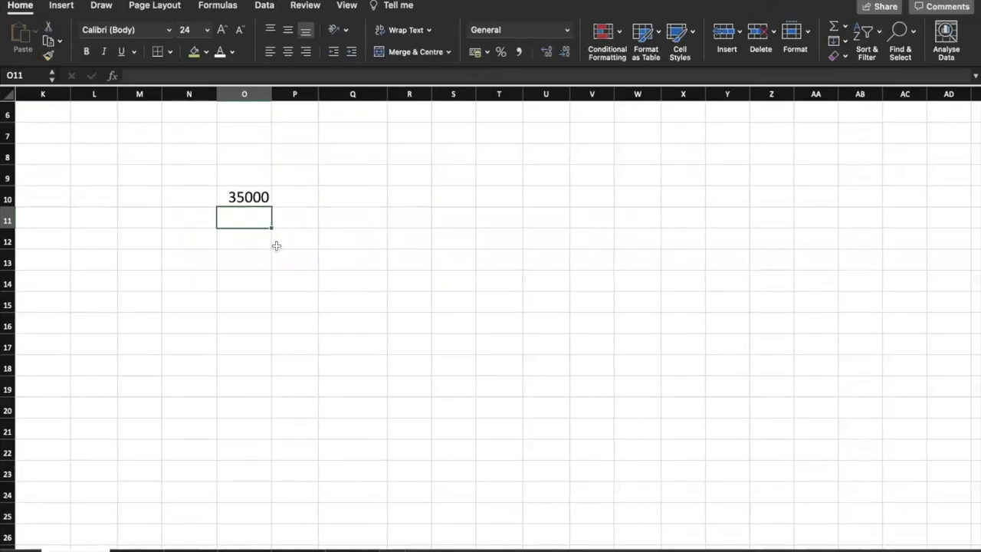
{"action": "type", "text": "58000"}
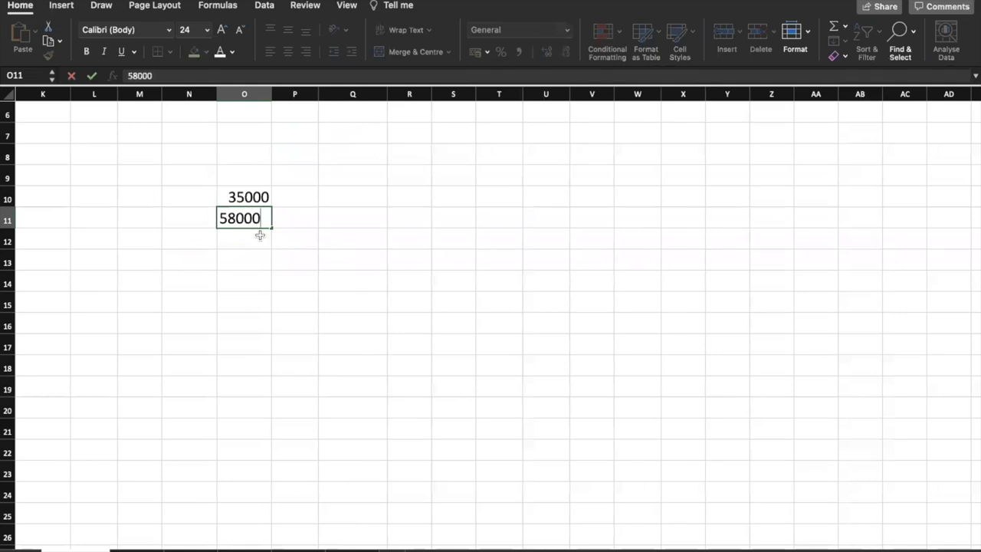
{"action": "key", "text": "Return"}
{"action": "type", "text": "12000"}
{"action": "key", "text": "Return"}
Step: Check the exam's trial balance and enter the land held for resale, 100000, in cell O13
{"action": "key", "text": "ctrl+Left"}
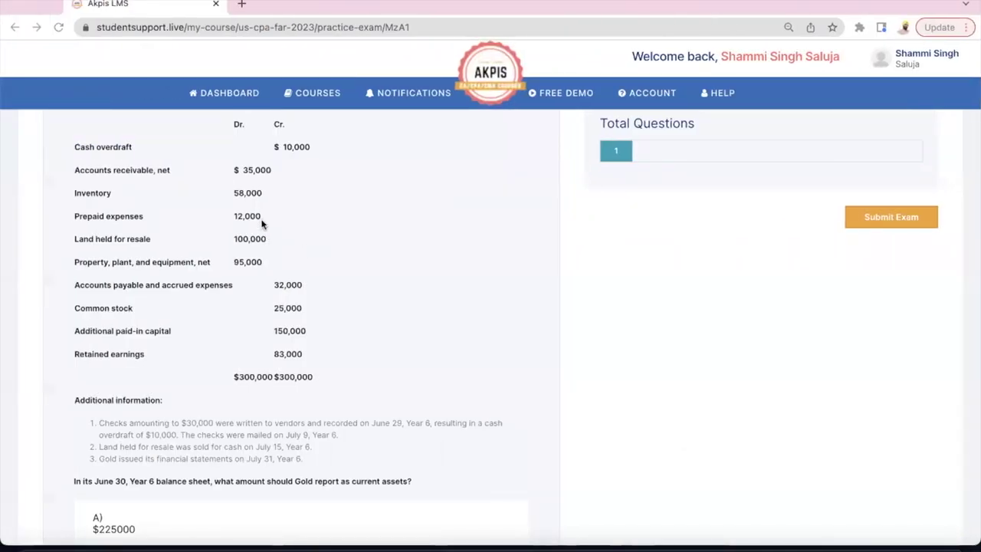
{"action": "key", "text": "ctrl+Right"}
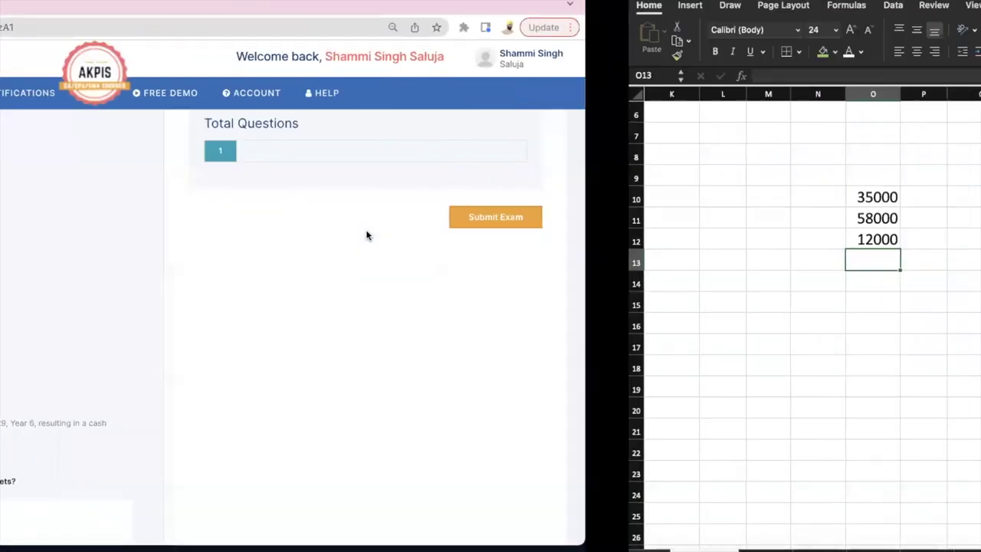
{"action": "type", "text": "10000"}
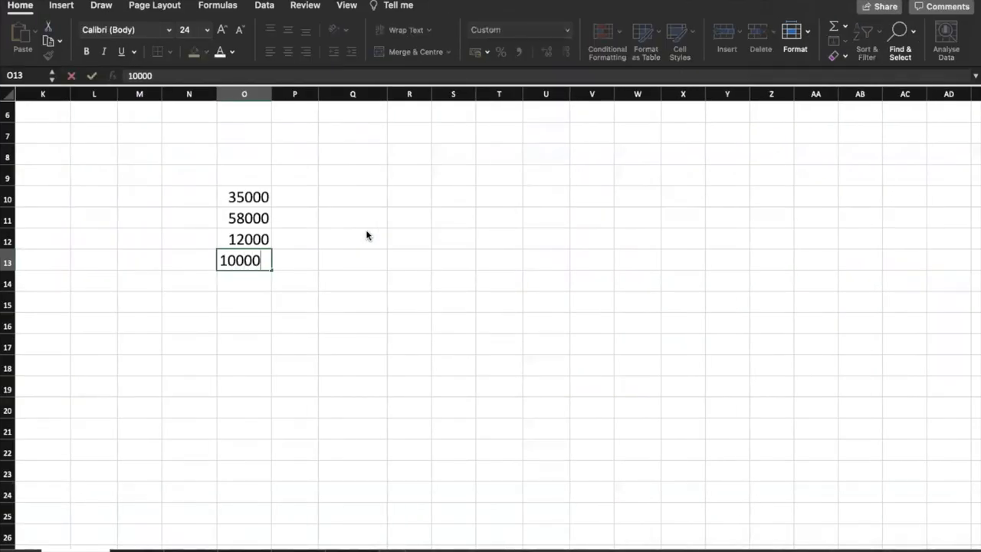
{"action": "key", "text": "Return"}
{"action": "left_click", "coordinate": [252, 261]}
{"action": "type", "text": "100000"}
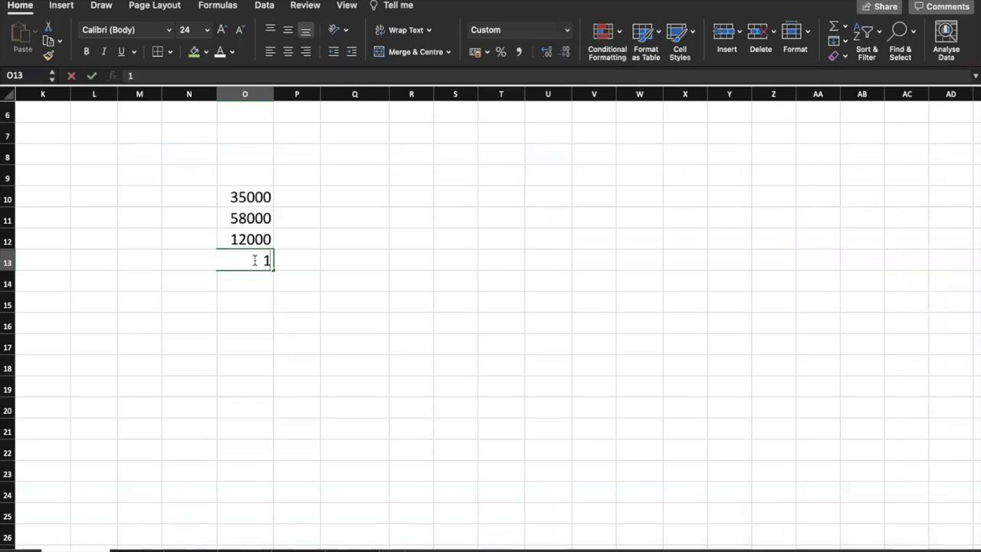
{"action": "left_click", "coordinate": [303, 326]}
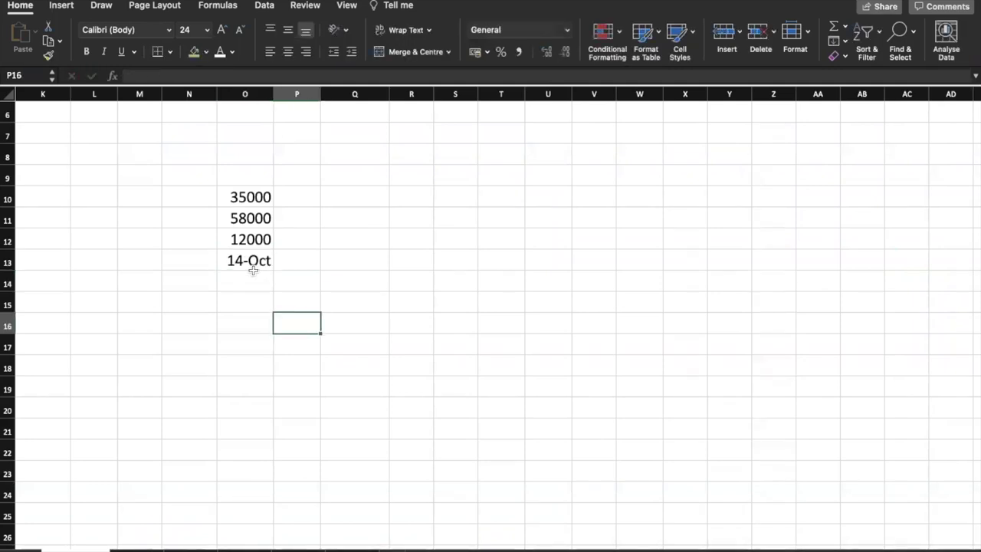
Step: Apply the Number format to the whole of column O
{"action": "left_click", "coordinate": [248, 94]}
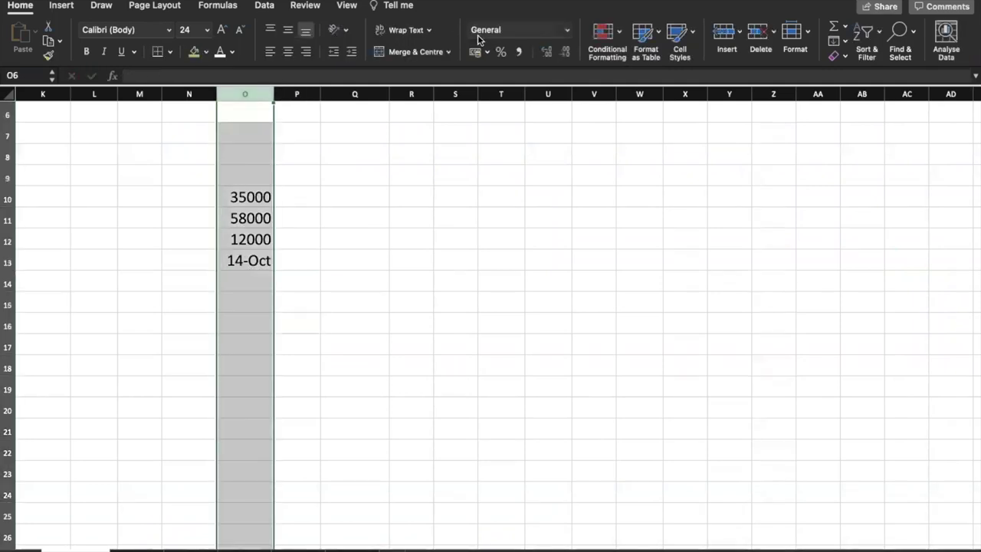
{"action": "left_click", "coordinate": [567, 30]}
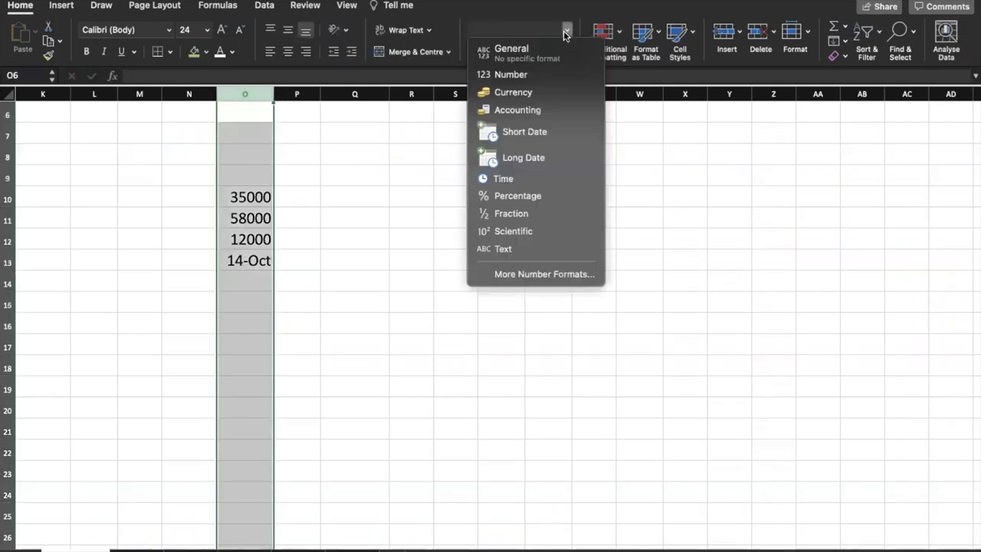
{"action": "left_click", "coordinate": [510, 74]}
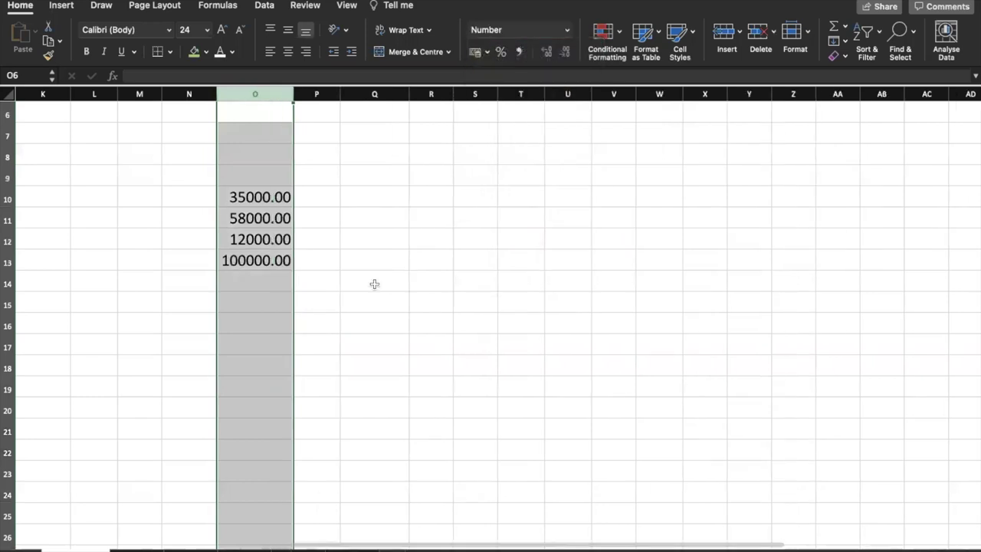
{"action": "left_click", "coordinate": [357, 300]}
Step: Consult the exam question again and enter "30000outflow" in cell T11 of the worksheet
{"action": "key", "text": "super+Tab"}
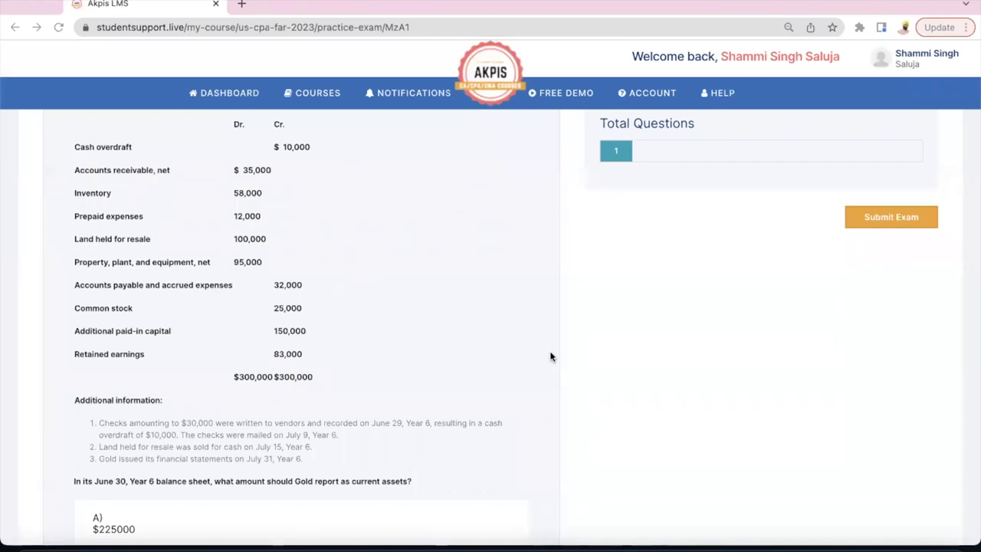
{"action": "key", "text": "super+Tab"}
{"action": "left_click", "coordinate": [501, 213]}
{"action": "type", "text": "30000outflow"}
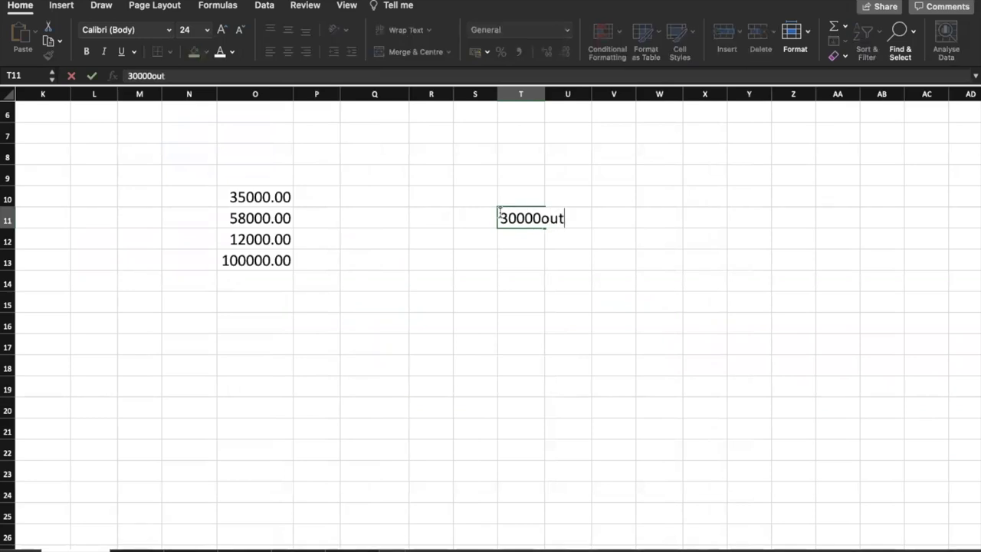
{"action": "key", "text": "Tab"}
{"action": "key", "text": "Tab"}
{"action": "key", "text": "Tab"}
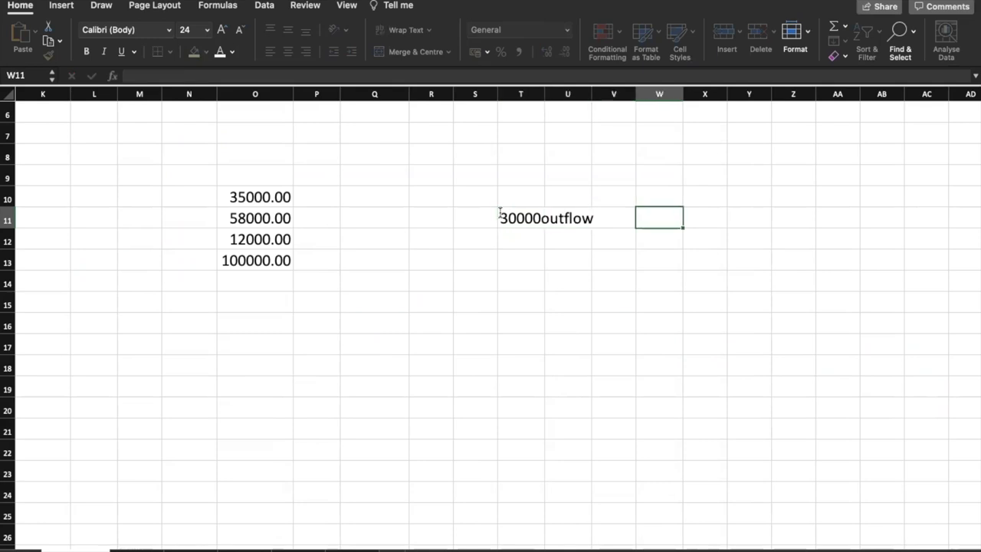
Step: Enter the cash overdraft as -10000 in cell W11, in the same row as the outflow note
{"action": "type", "text": "10000"}
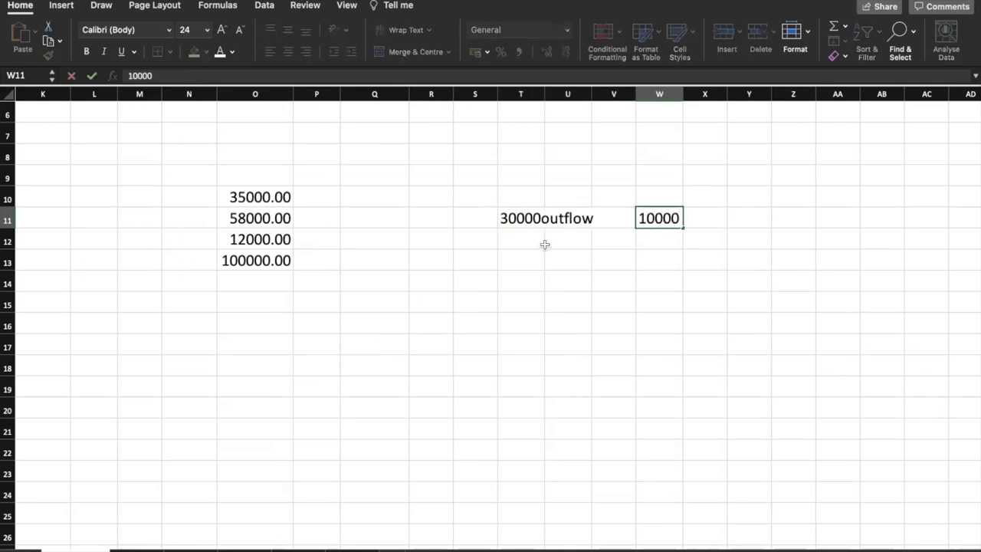
{"action": "left_click", "coordinate": [648, 235]}
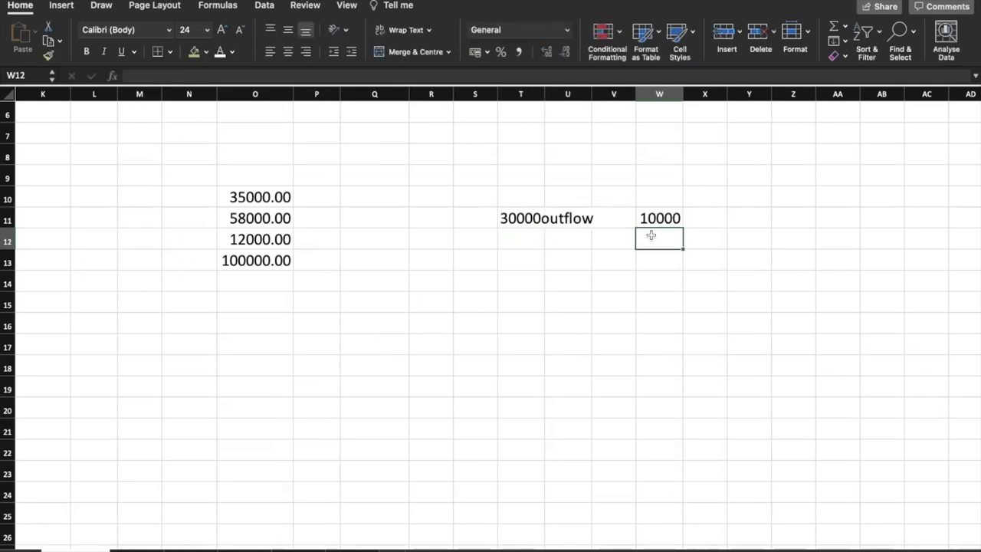
{"action": "key", "text": "Up"}
{"action": "type", "text": "-10000"}
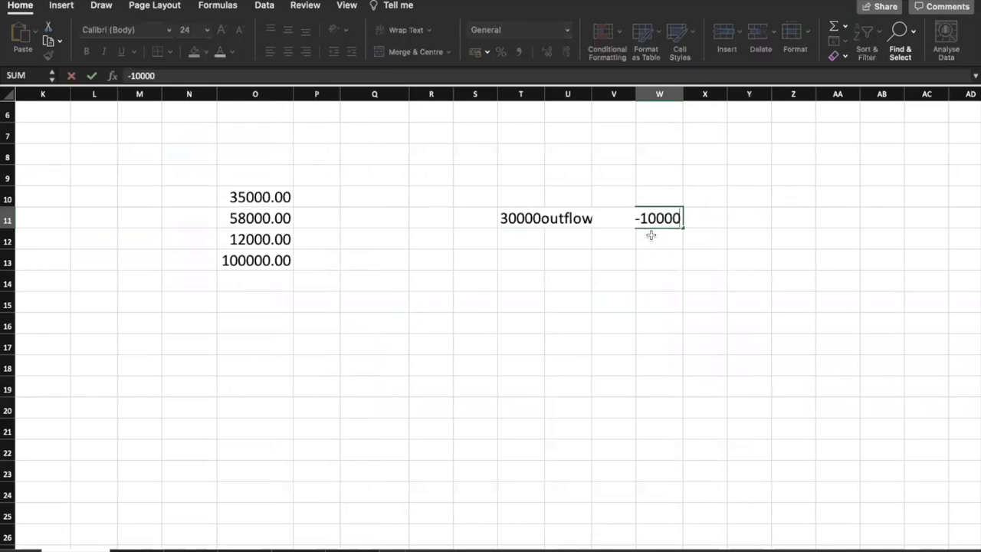
{"action": "key", "text": "Return"}
Step: Compare the outflow and overdraft cells, and enter the cash amount 20000 in cell O14
{"action": "left_click", "coordinate": [661, 261]}
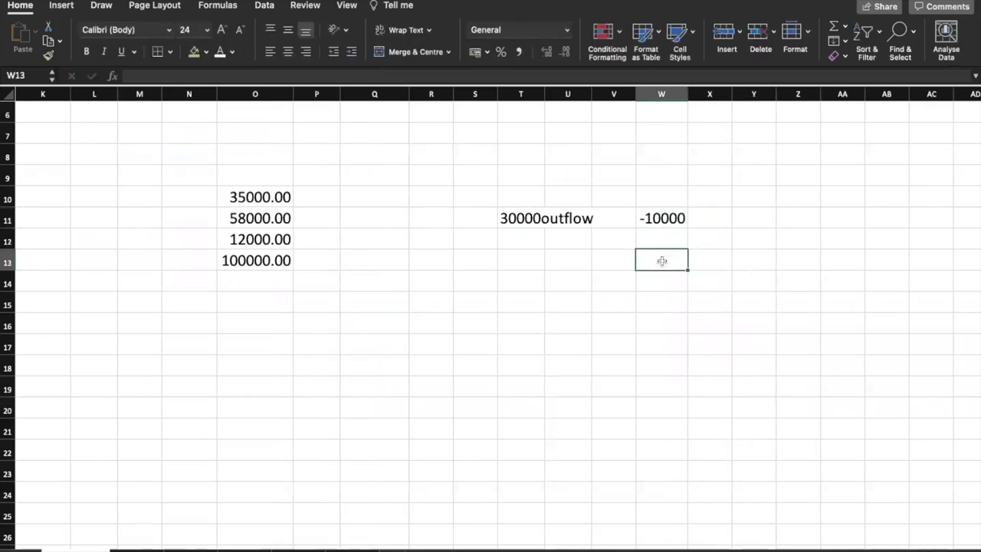
{"action": "left_click", "coordinate": [211, 281]}
{"action": "left_click", "coordinate": [257, 289]}
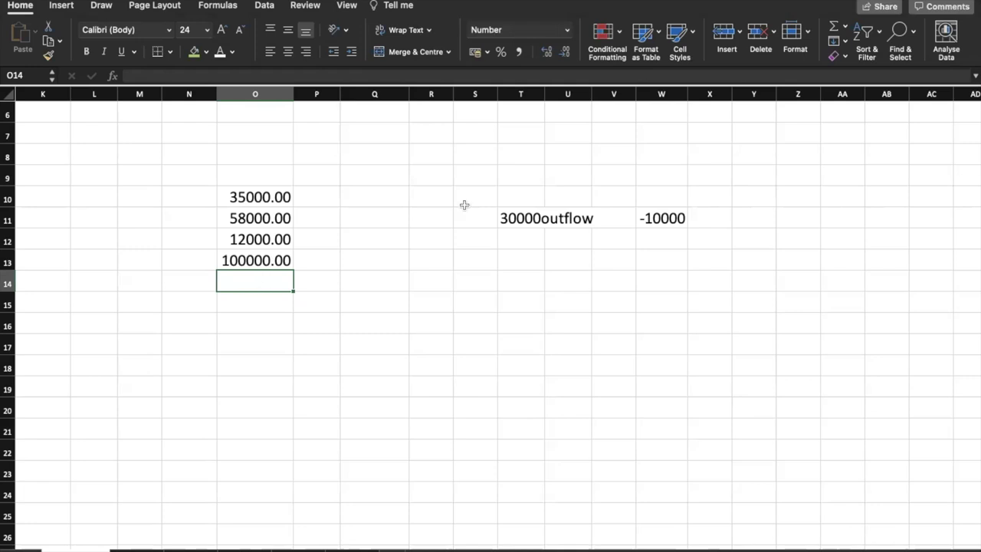
{"action": "left_click", "coordinate": [520, 219]}
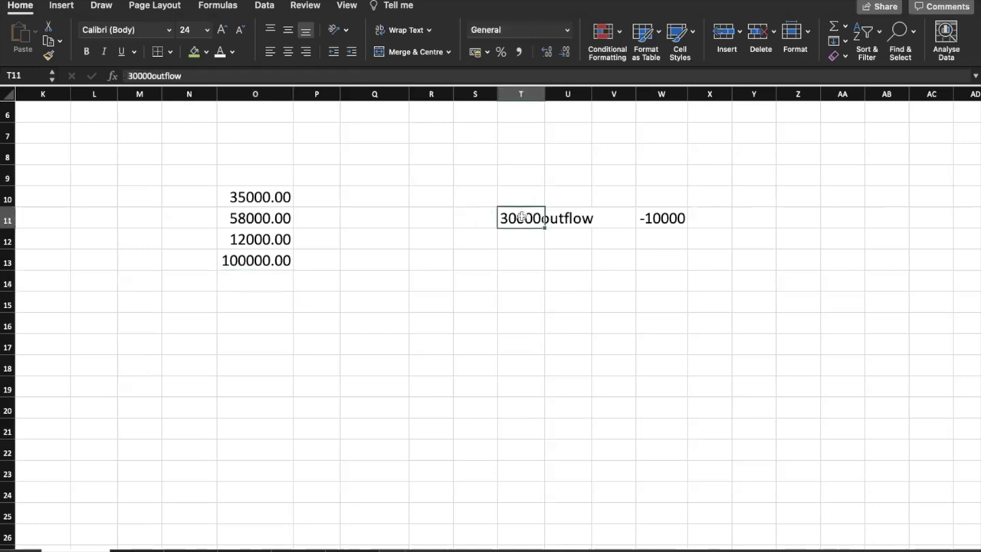
{"action": "left_click", "coordinate": [672, 220]}
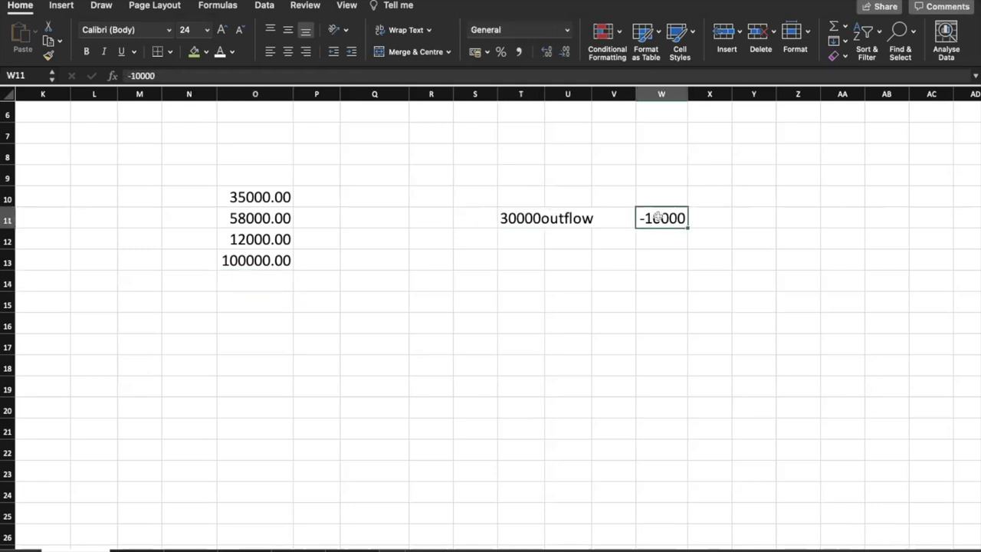
{"action": "left_click", "coordinate": [506, 221]}
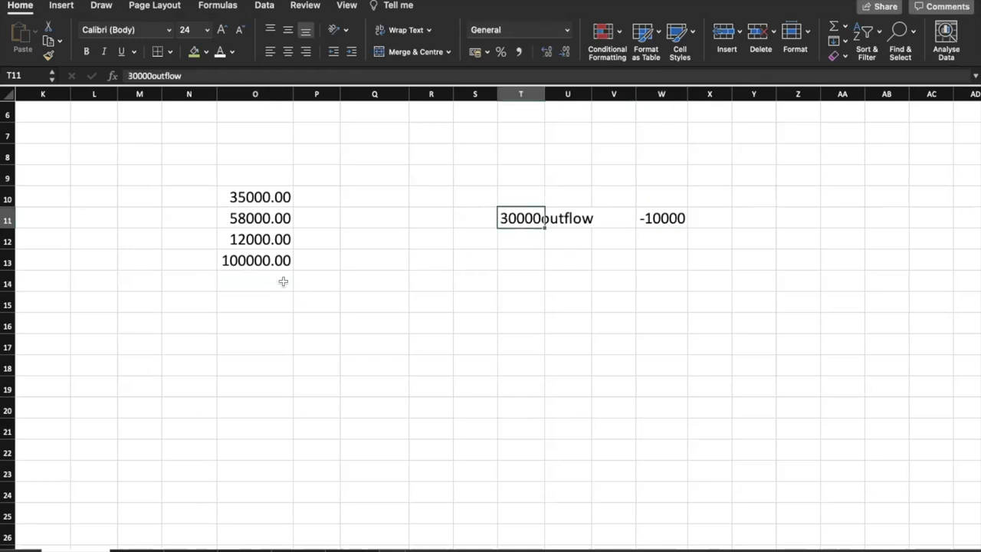
{"action": "left_click", "coordinate": [245, 284]}
{"action": "type", "text": "20000"}
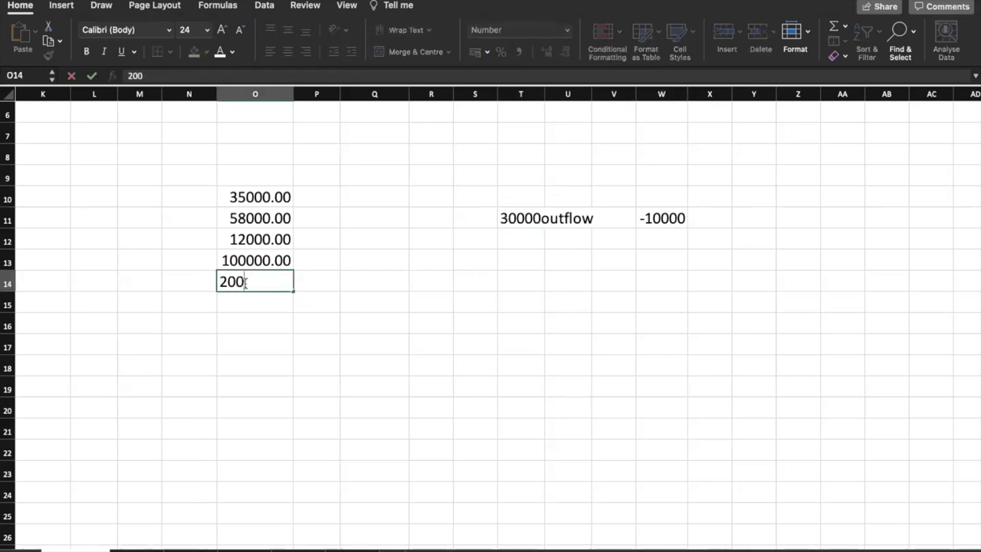
{"action": "key", "text": "Return"}
Step: Select the current asset amounts in cells O10 to O14 to check their total
{"action": "key", "text": "Up"}
{"action": "key", "text": "Up"}
{"action": "key", "text": "Up"}
{"action": "key", "text": "Up"}
{"action": "key", "text": "Up"}
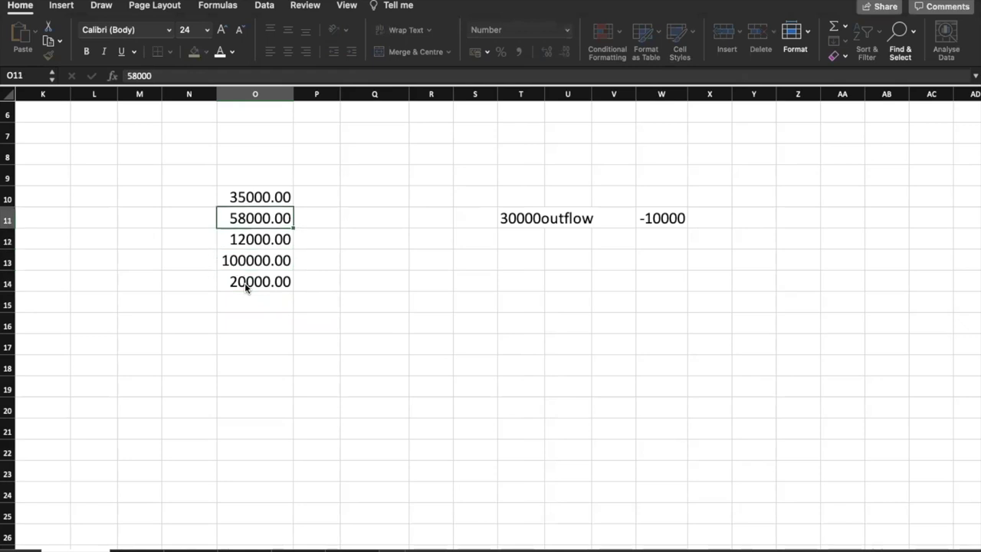
{"action": "key", "text": "shift+Down"}
{"action": "key", "text": "shift+Down"}
{"action": "key", "text": "shift+Down"}
{"action": "key", "text": "shift+Down"}
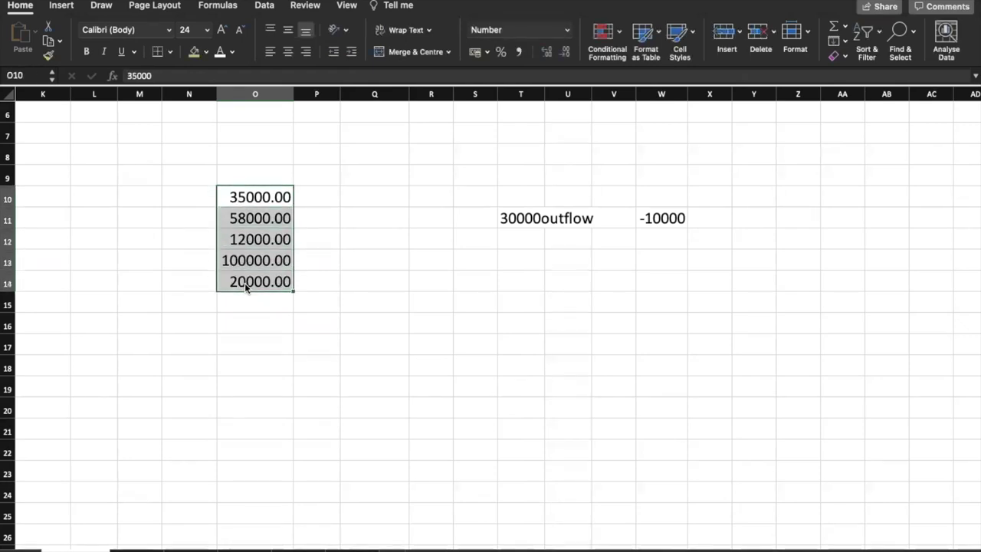
Step: Switch to the browser, answer the current assets question with option A, $225000, and read its explanation
{"action": "key", "text": "super+Tab"}
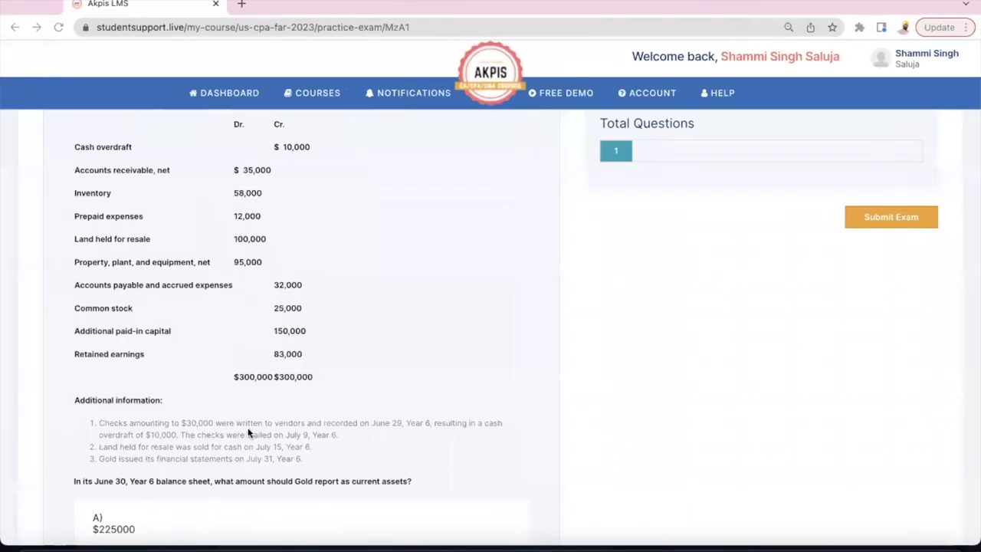
{"action": "scroll", "coordinate": [463, 498], "scroll_direction": "down", "scroll_amount": 2}
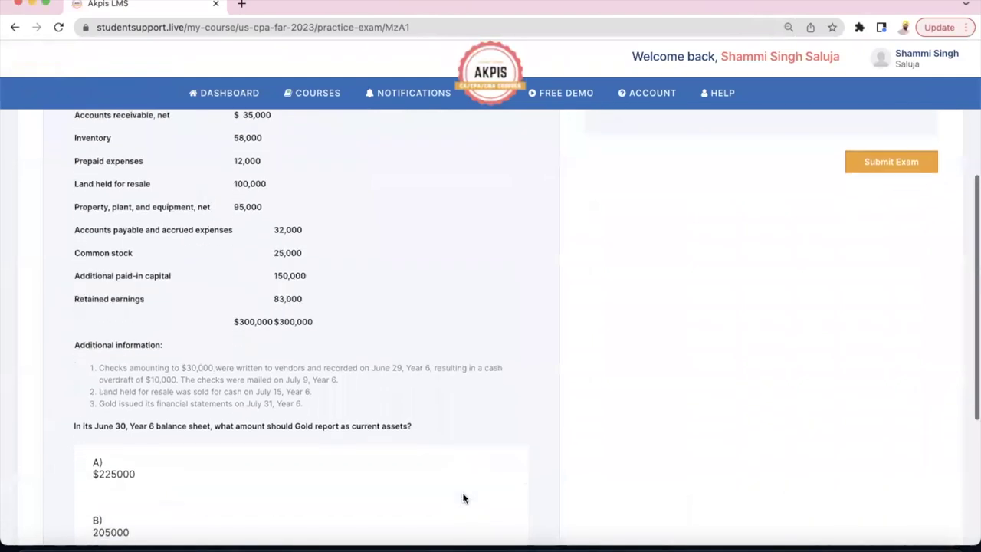
{"action": "left_click", "coordinate": [111, 453]}
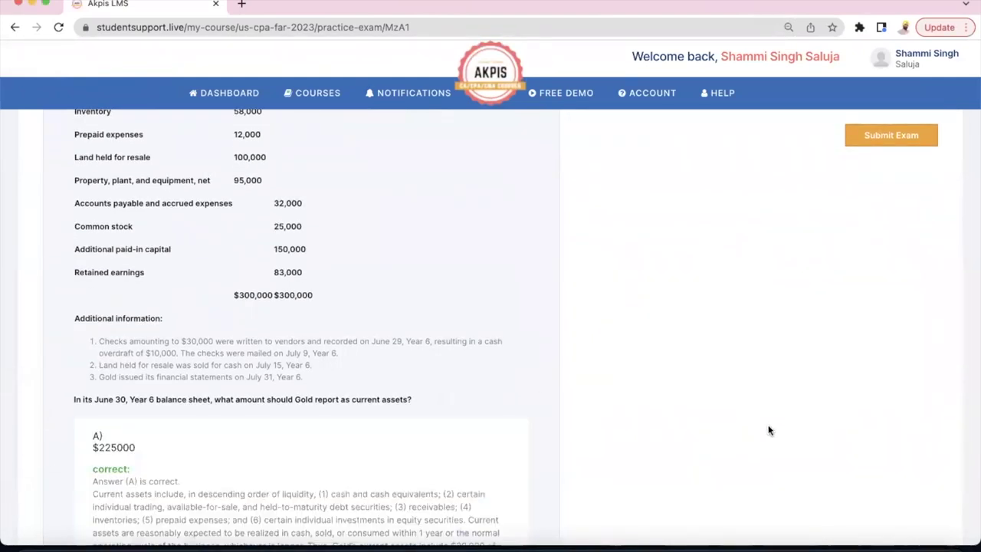
{"action": "scroll", "coordinate": [769, 431], "scroll_direction": "down", "scroll_amount": 1}
{"action": "scroll", "coordinate": [769, 430], "scroll_direction": "down", "scroll_amount": 3}
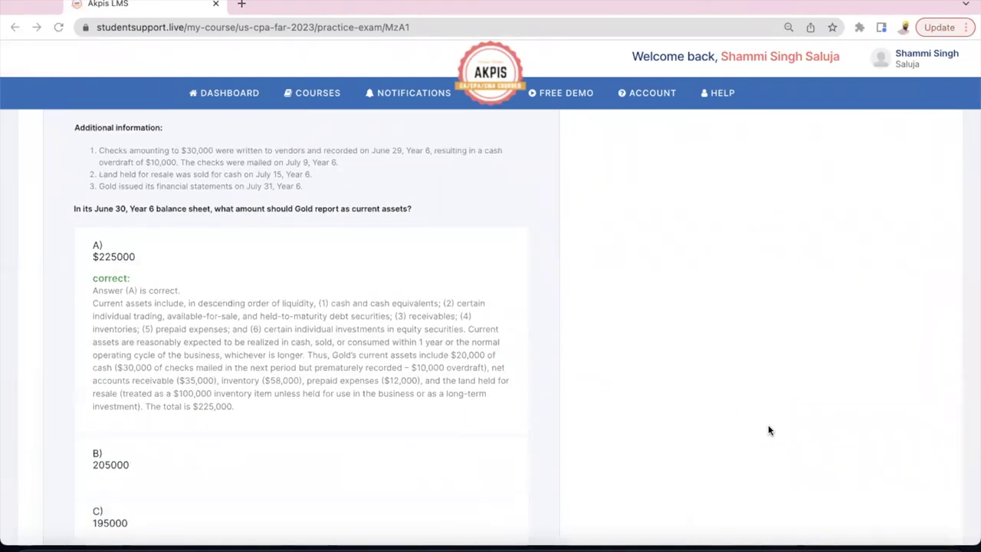
Step: Return to the worksheet, recheck the outflow and overdraft cells, and enter "20000/-" in cell T12
{"action": "key", "text": "super+Tab"}
{"action": "key", "text": "super+Tab"}
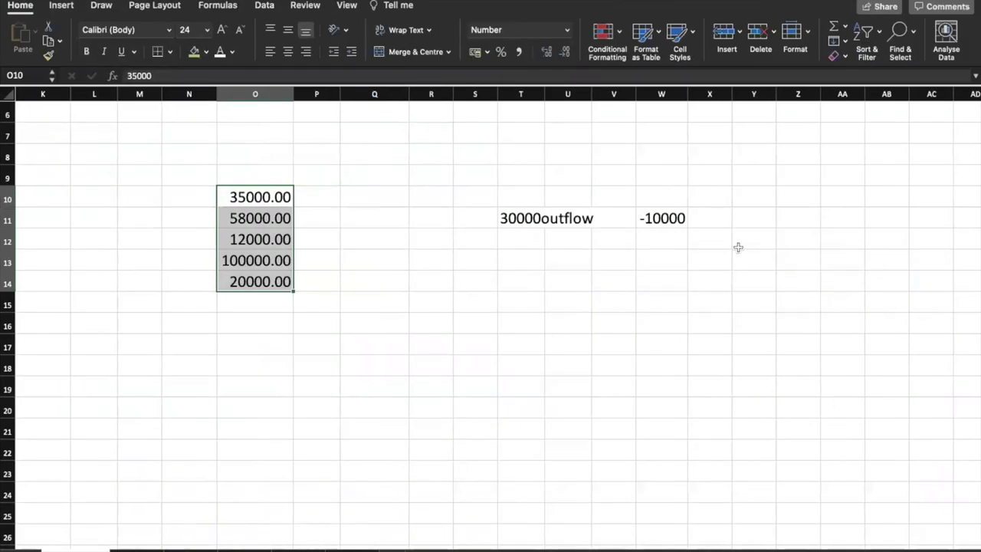
{"action": "left_click", "coordinate": [546, 221]}
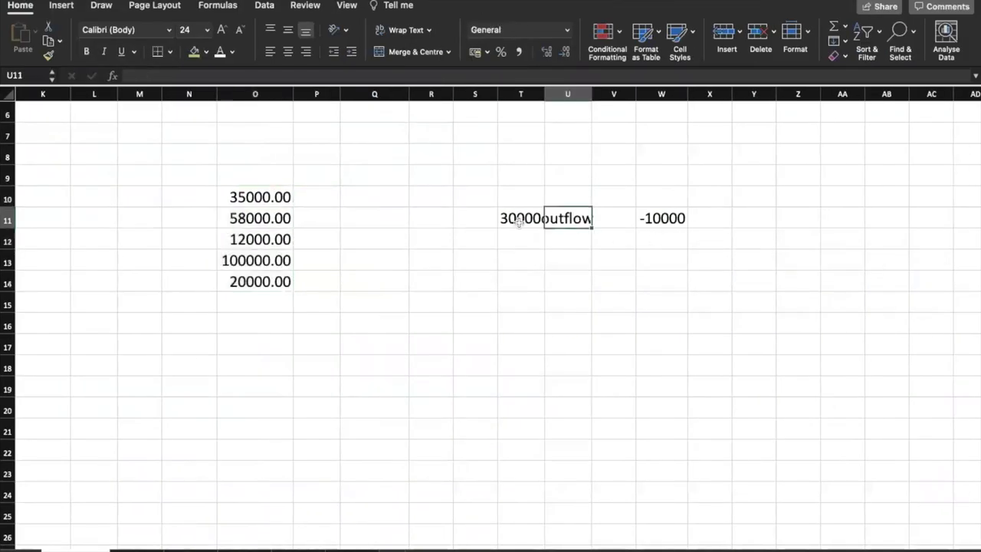
{"action": "left_click", "coordinate": [512, 219]}
{"action": "left_click", "coordinate": [659, 218]}
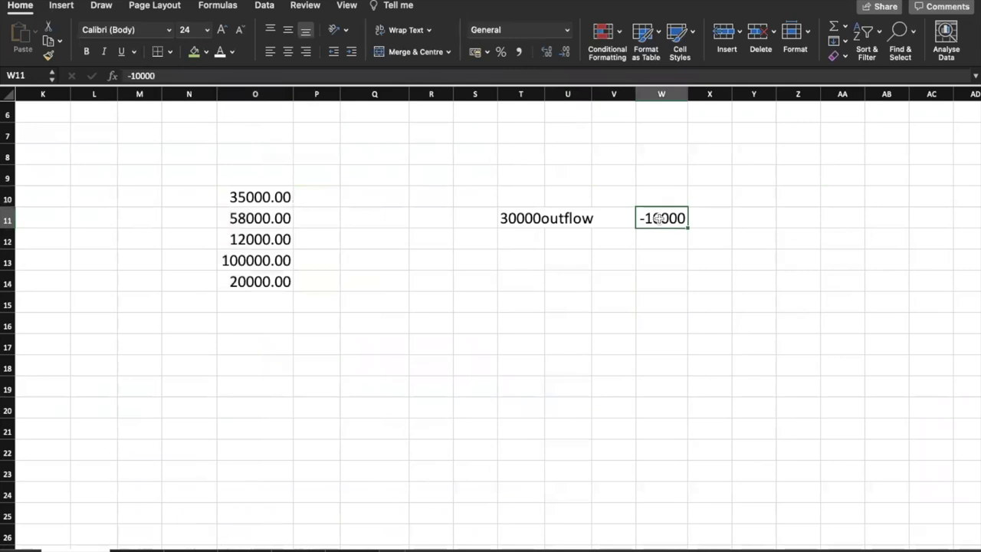
{"action": "left_click", "coordinate": [516, 239]}
{"action": "type", "text": "2"}
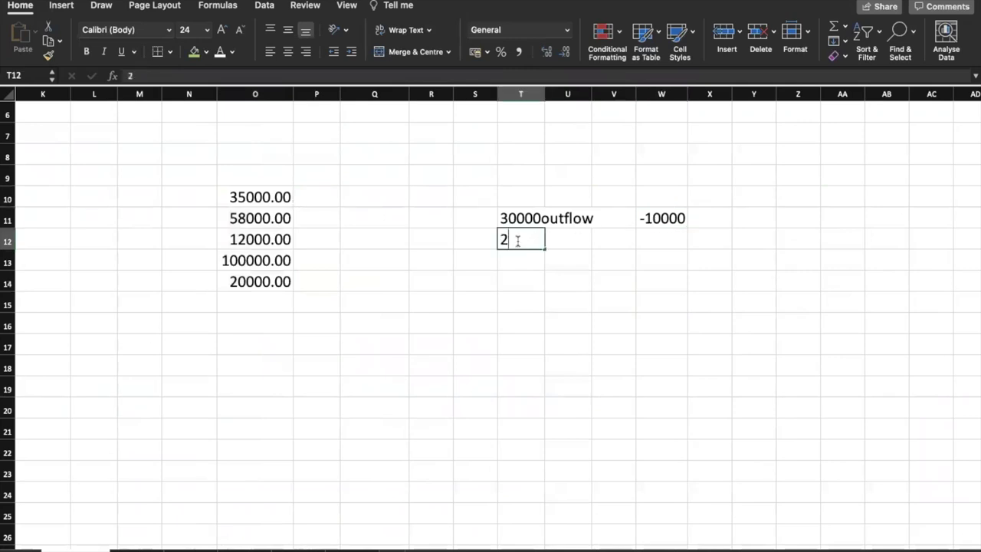
{"action": "type", "text": "0000/-"}
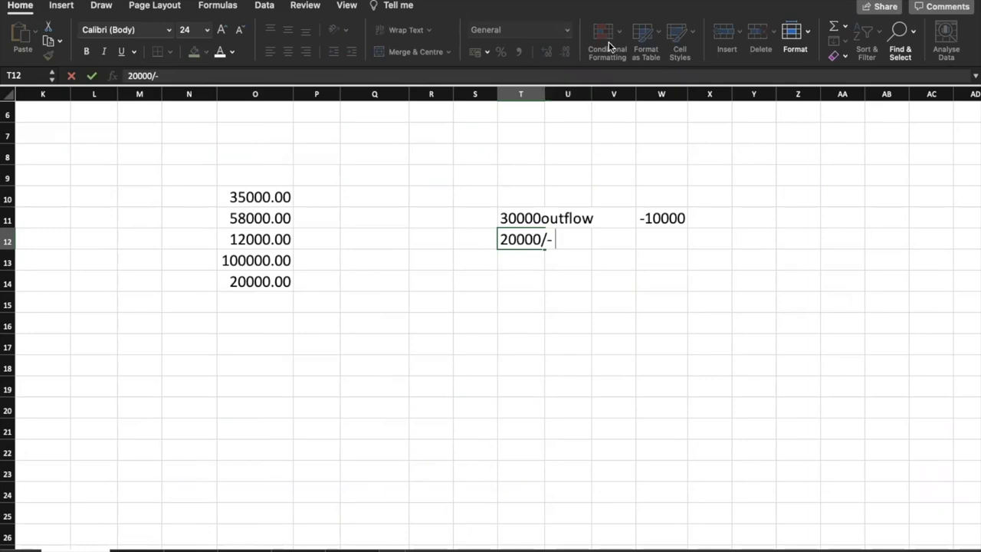
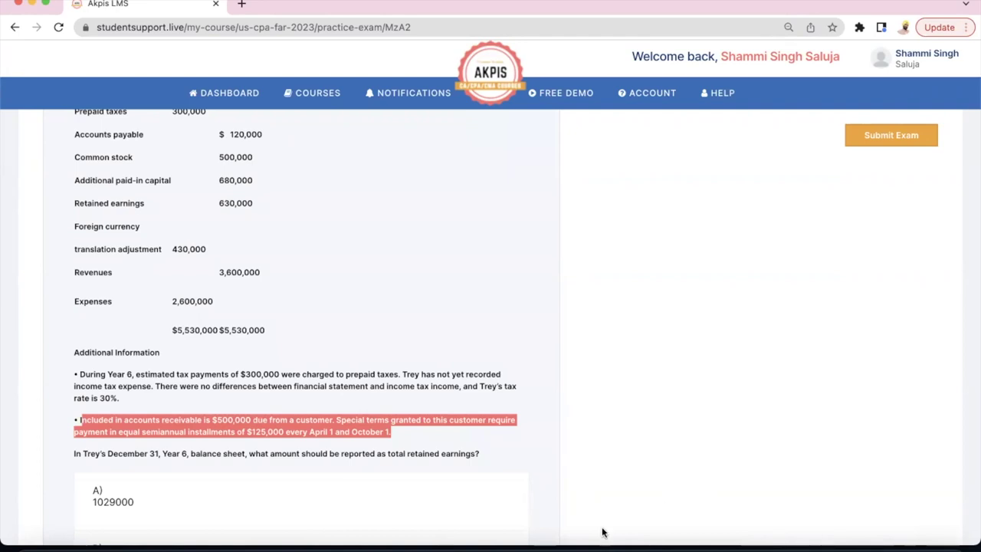
Step: Highlight parts of the exam question's note on the $500,000 customer receivable and its semiannual installments while reading it
{"action": "left_click", "coordinate": [343, 425]}
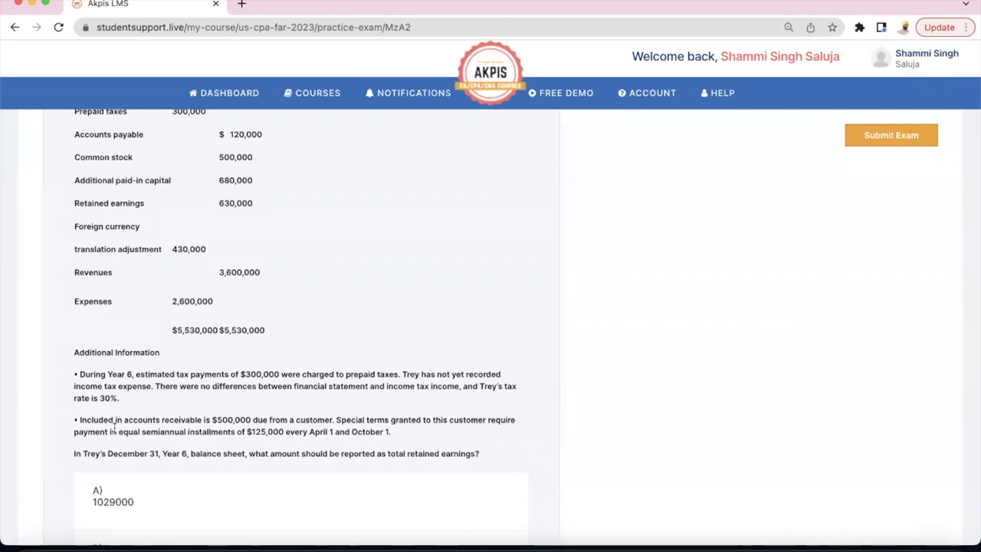
{"action": "left_click_drag", "start_coordinate": [80, 421], "coordinate": [324, 428]}
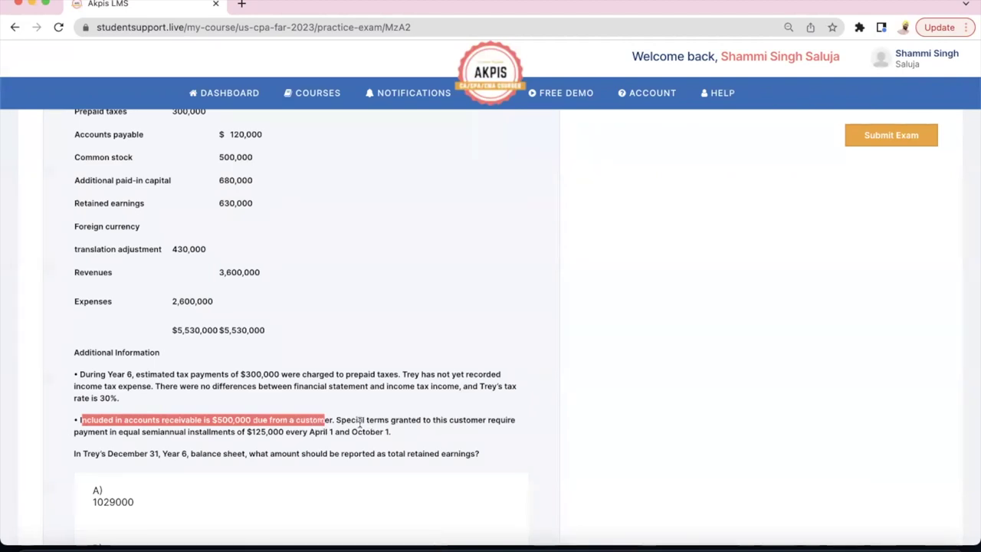
{"action": "left_click_drag", "start_coordinate": [390, 420], "coordinate": [460, 419]}
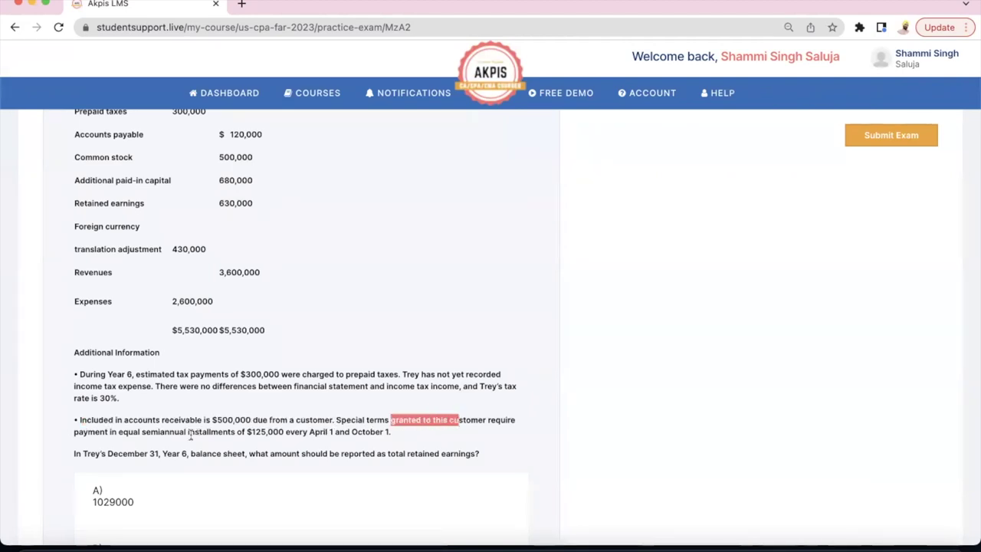
{"action": "left_click_drag", "start_coordinate": [141, 432], "coordinate": [289, 436]}
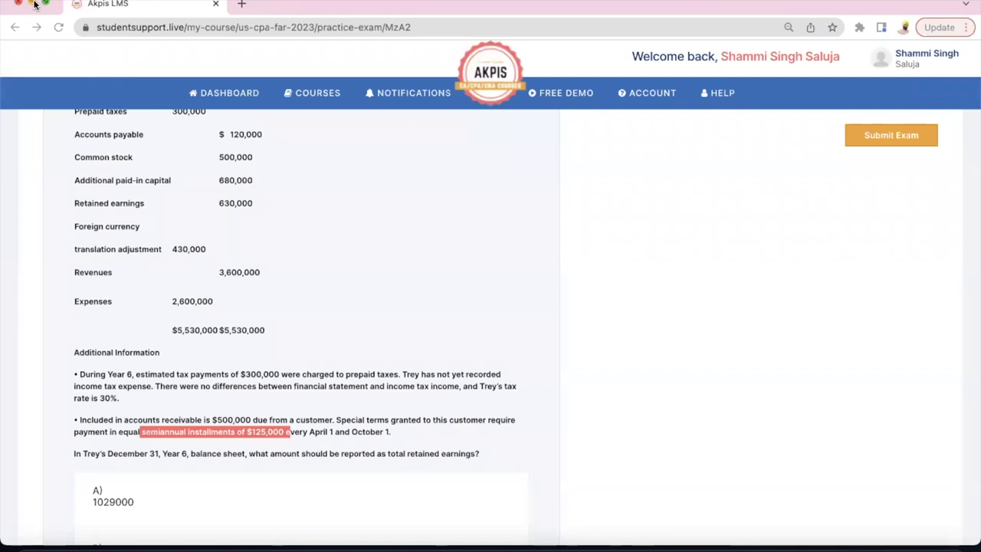
Step: Switch to the Excel worksheet and add item 4, "WHOLE QUESTION", in row 12 below INFORMATION
{"action": "left_click", "coordinate": [31, 5]}
{"action": "left_click", "coordinate": [484, 547]}
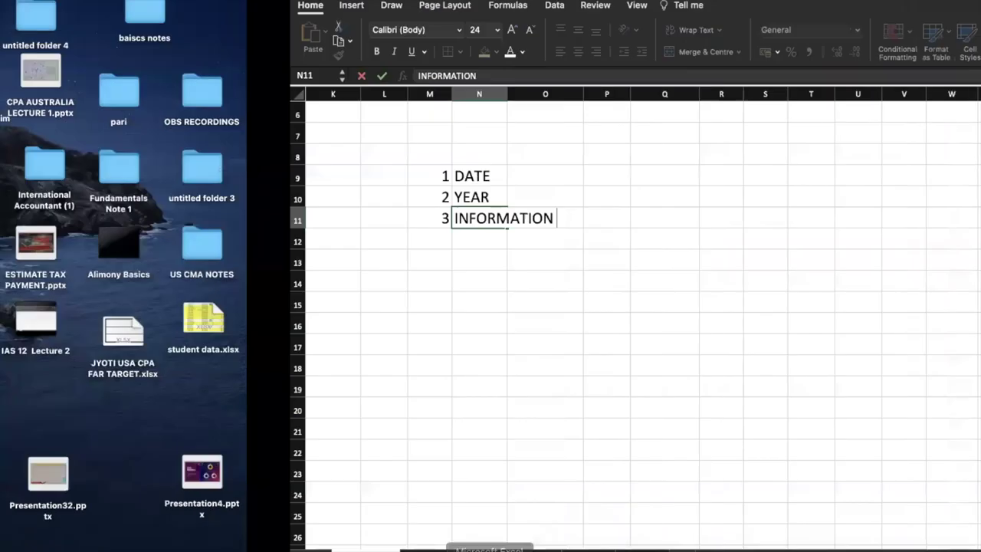
{"action": "left_click", "coordinate": [144, 239]}
{"action": "type", "text": "4"}
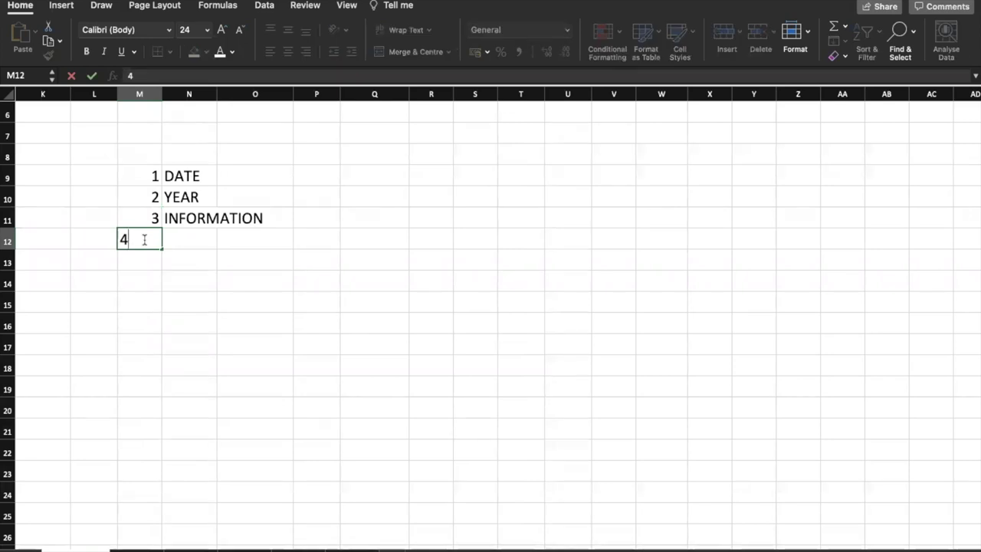
{"action": "key", "text": "Tab"}
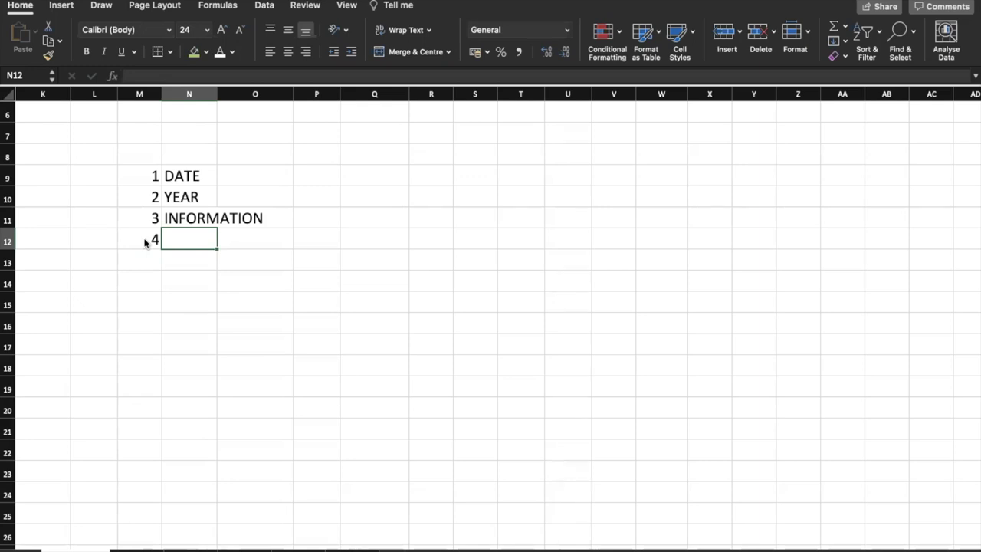
{"action": "type", "text": "WHOLE"}
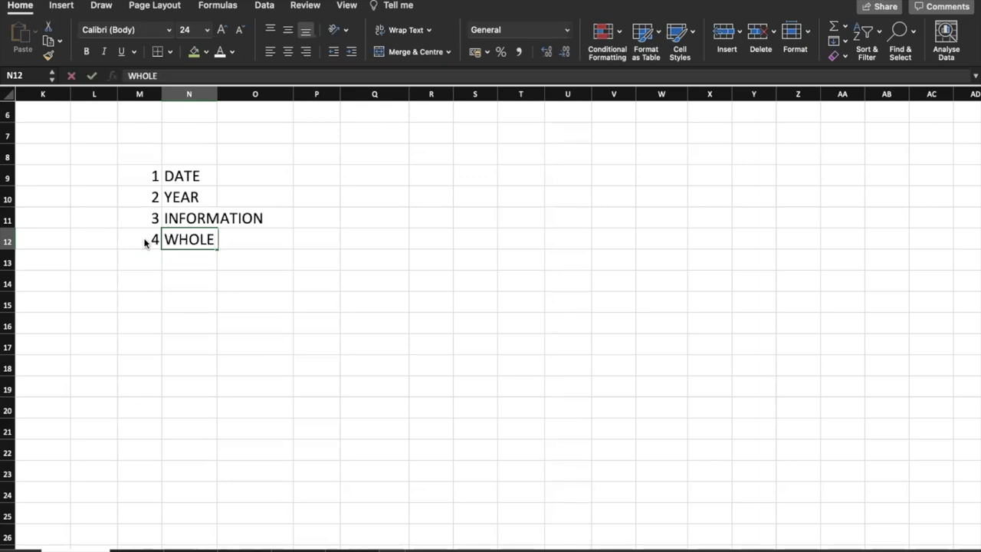
{"action": "type", "text": " QUESTION"}
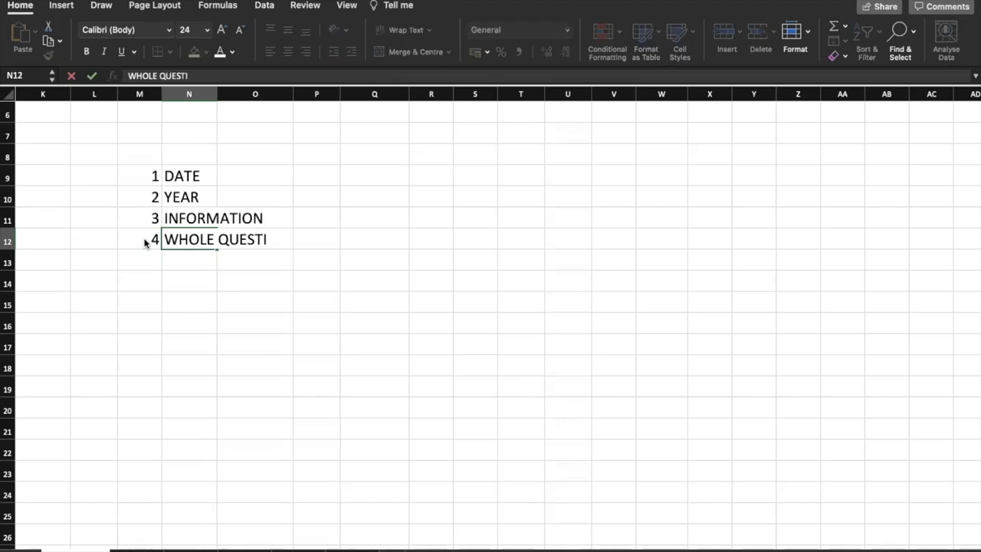
{"action": "left_click", "coordinate": [230, 296]}
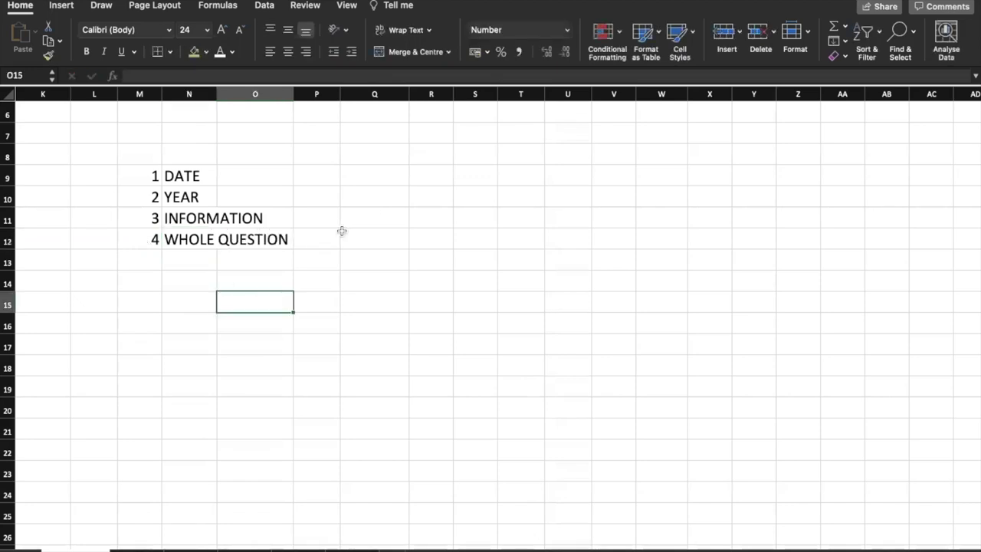
Step: Enter "2 TIME" in cell P12 beside the WHOLE QUESTION item
{"action": "left_click", "coordinate": [318, 244]}
{"action": "type", "text": "2 T"}
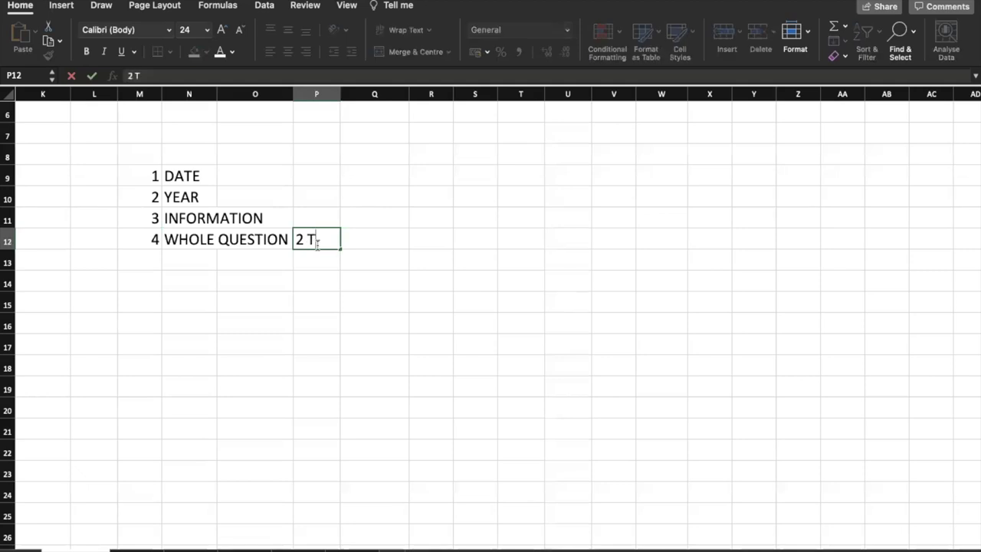
{"action": "type", "text": "IME"}
{"action": "left_click", "coordinate": [370, 281]}
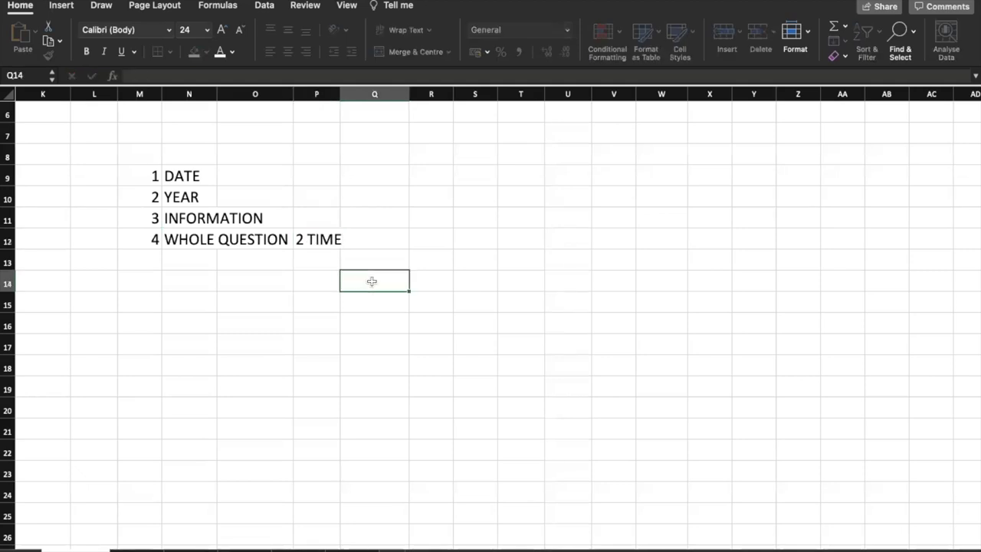
Step: Enter "SOLUTION READ" in cell M13 below the numbered list and "CONCEPTUAL" in cell Q14
{"action": "left_click", "coordinate": [133, 272]}
{"action": "left_click", "coordinate": [153, 263]}
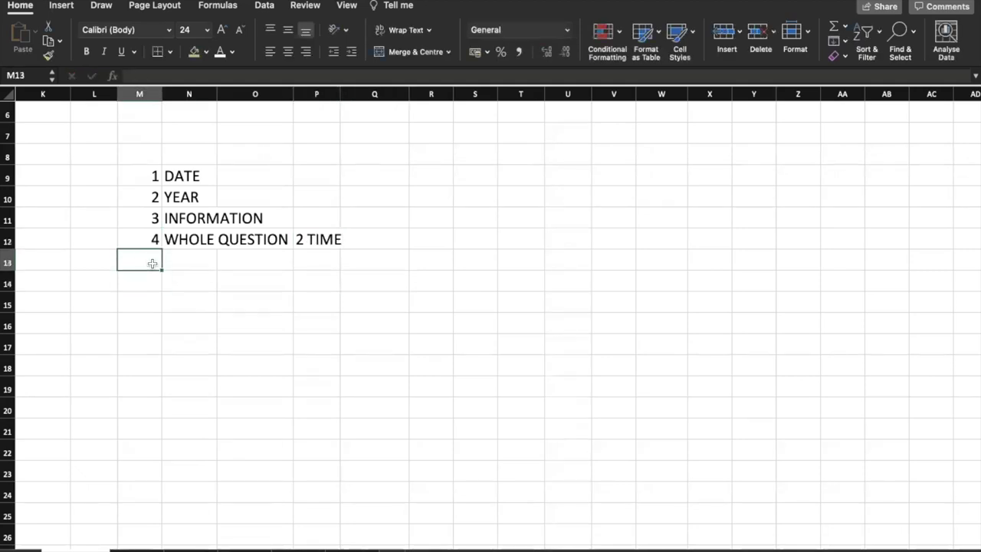
{"action": "type", "text": "SOLUTION READ"}
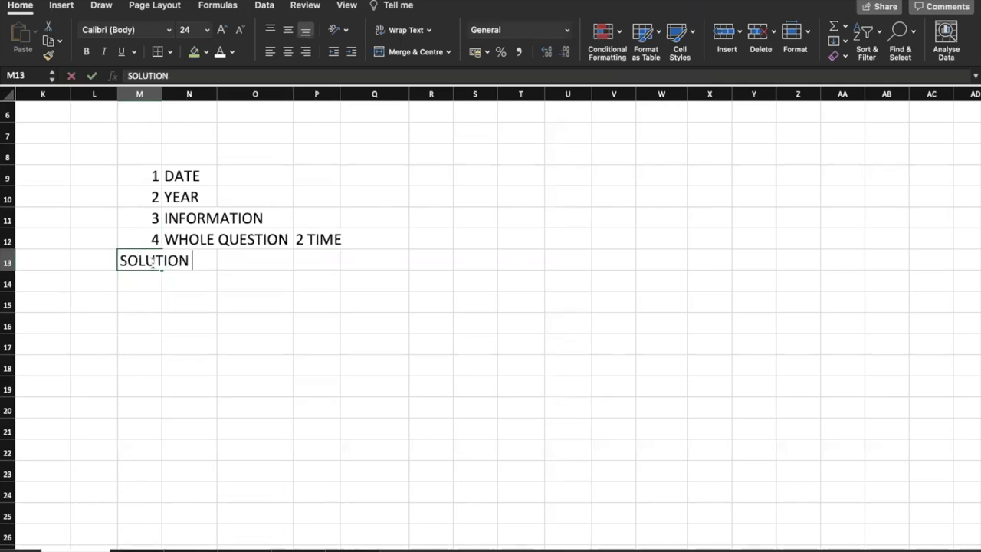
{"action": "left_click", "coordinate": [270, 289]}
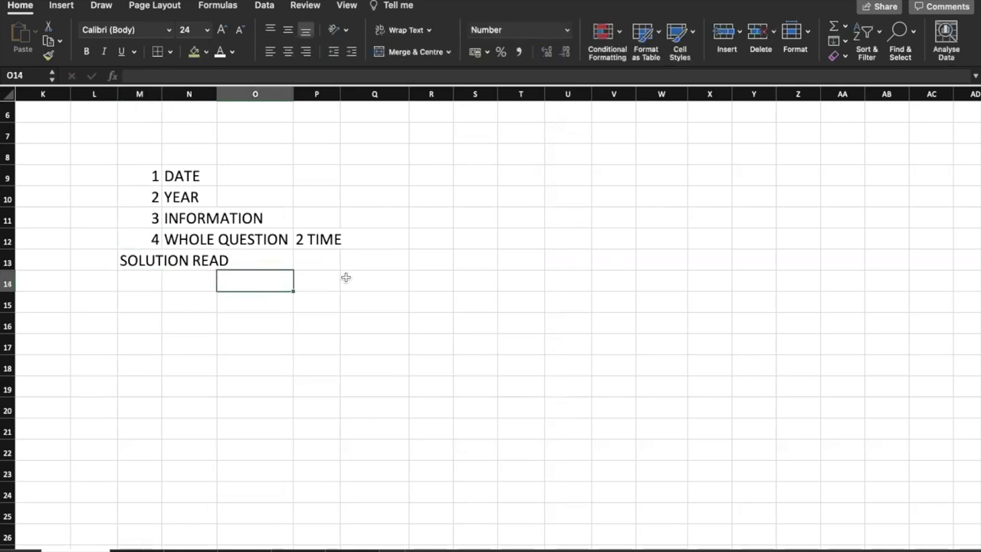
{"action": "left_click", "coordinate": [346, 278]}
{"action": "type", "text": "CONCEPTUAL"}
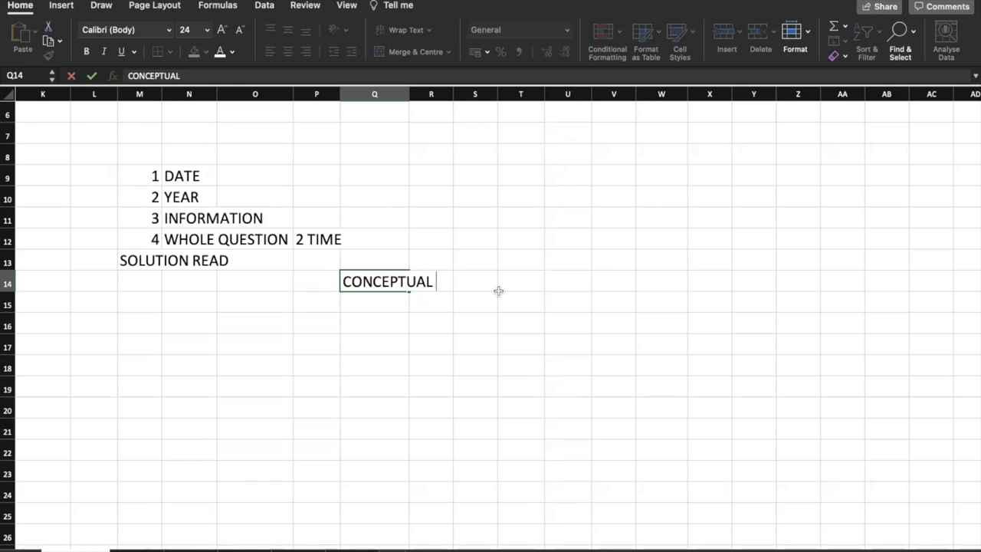
{"action": "left_click", "coordinate": [524, 234]}
Step: Enter "HARD WORK" in cell T10 and a note beginning with "EXP" below it in column T
{"action": "left_click", "coordinate": [517, 186]}
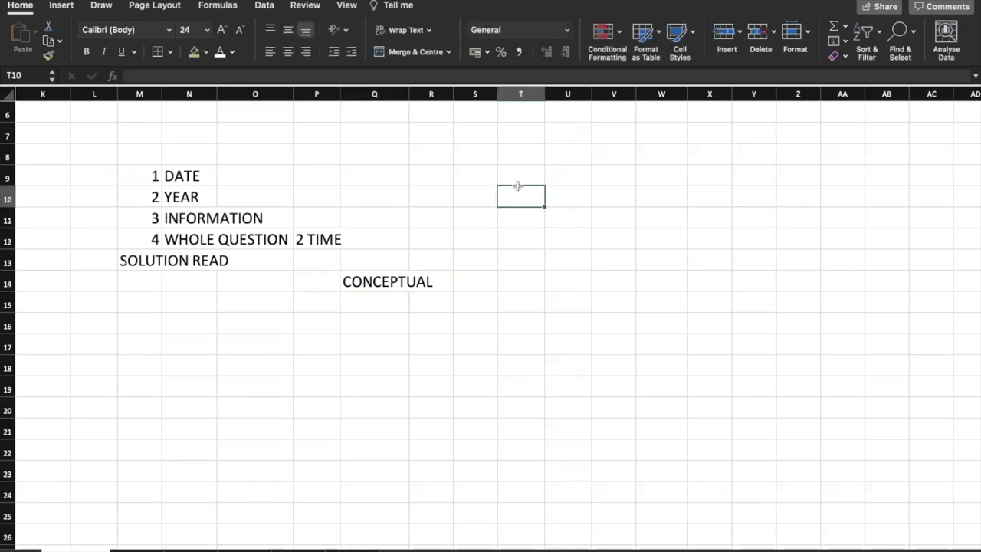
{"action": "type", "text": "HAR"}
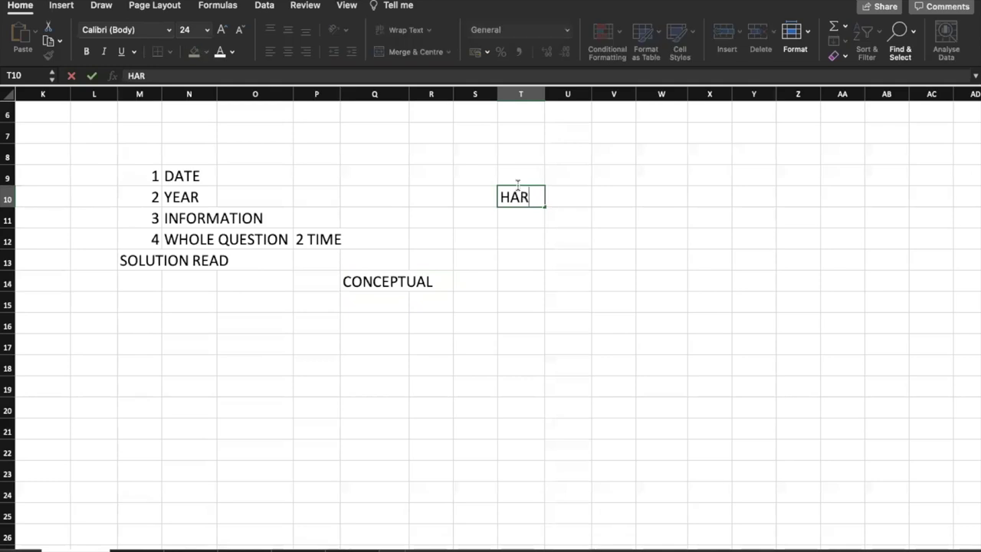
{"action": "type", "text": "D WORK"}
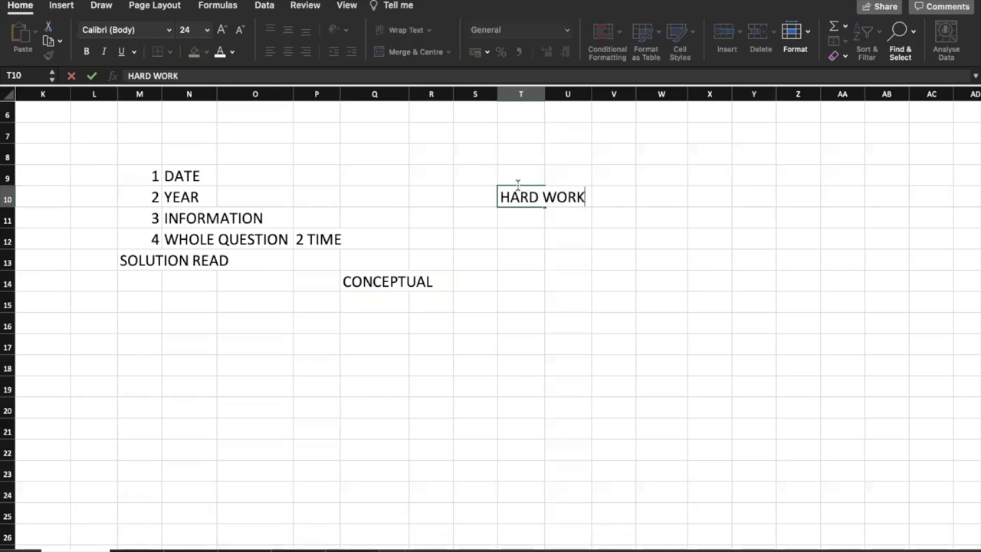
{"action": "left_click", "coordinate": [603, 274]}
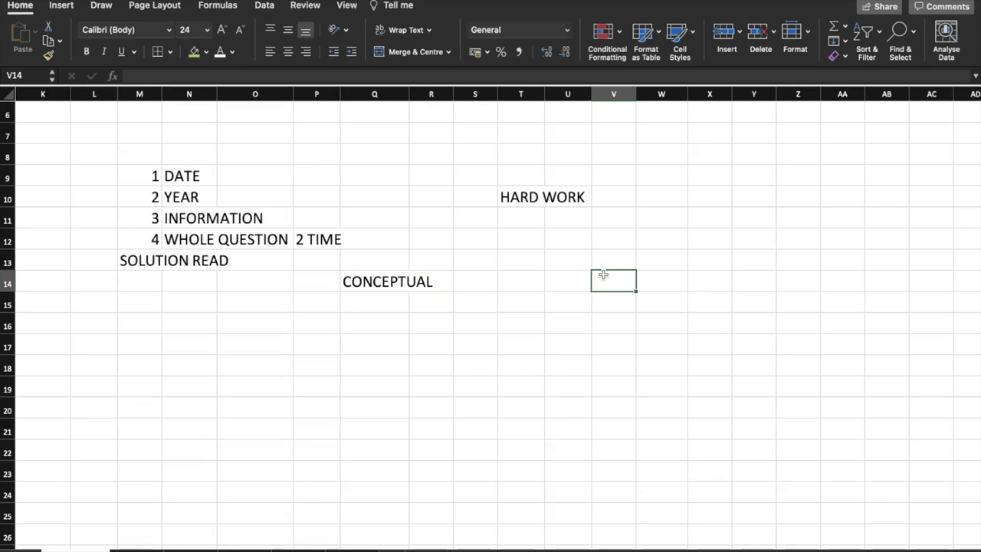
{"action": "left_click", "coordinate": [534, 247]}
{"action": "type", "text": "EXP"}
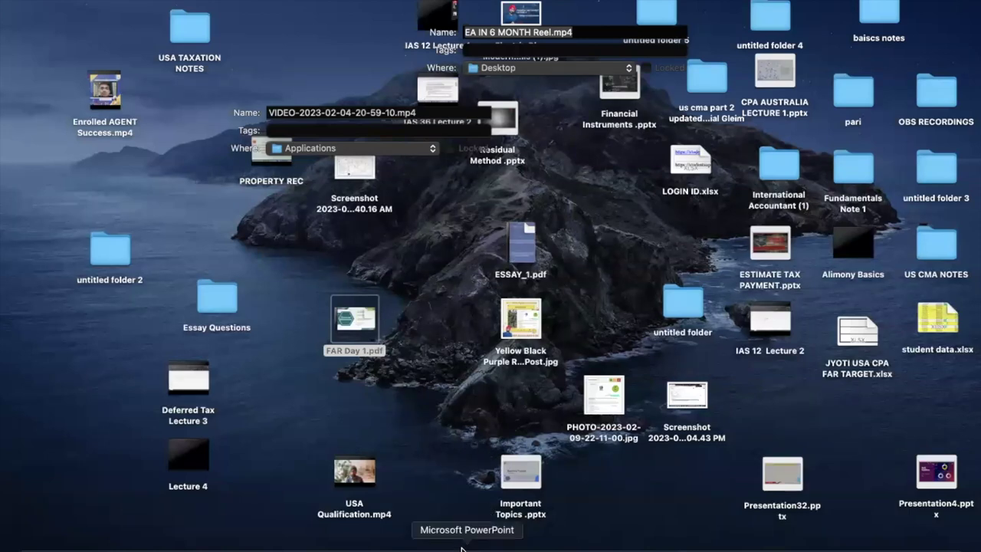
Step: Switch to the browser, review the retained earnings question's options and explanation, and open the course listing
{"action": "left_click", "coordinate": [448, 546]}
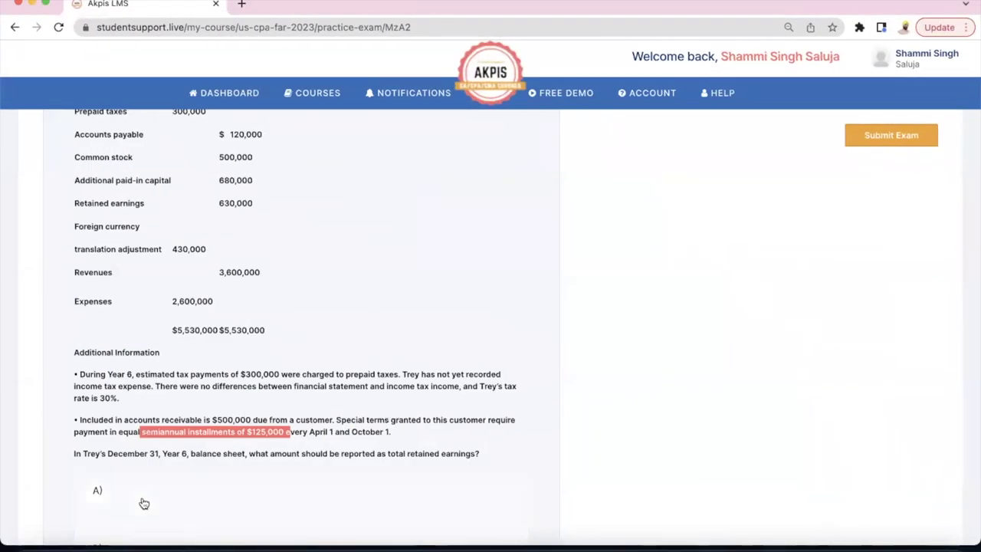
{"action": "scroll", "coordinate": [746, 459], "scroll_direction": "down", "scroll_amount": 5}
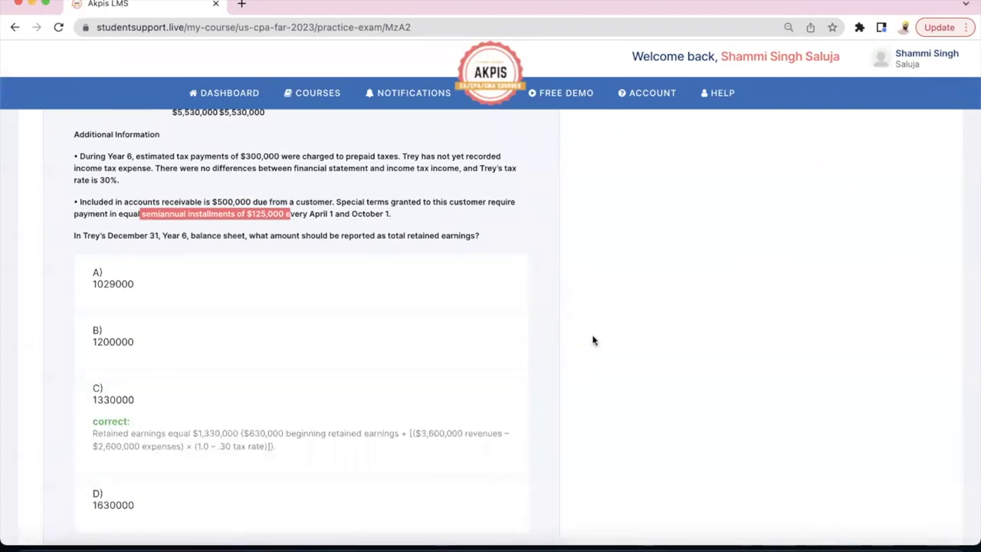
{"action": "scroll", "coordinate": [592, 340], "scroll_direction": "up", "scroll_amount": 5}
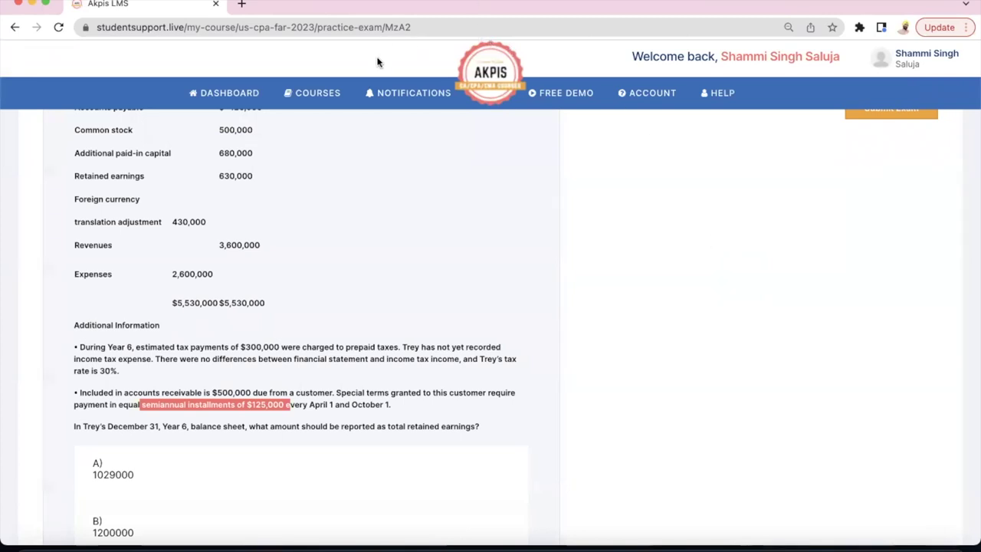
{"action": "left_click", "coordinate": [348, 94]}
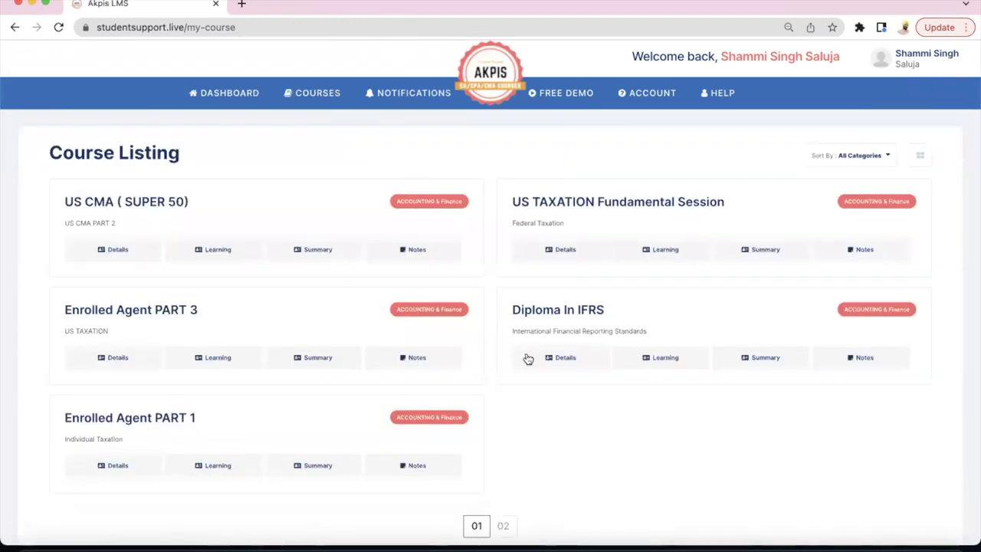
Step: From the dashboard, open the US GAAP course's learning page and bring up the Financial Statement flash cards under Acquirement
{"action": "scroll", "coordinate": [642, 452], "scroll_direction": "down", "scroll_amount": 3}
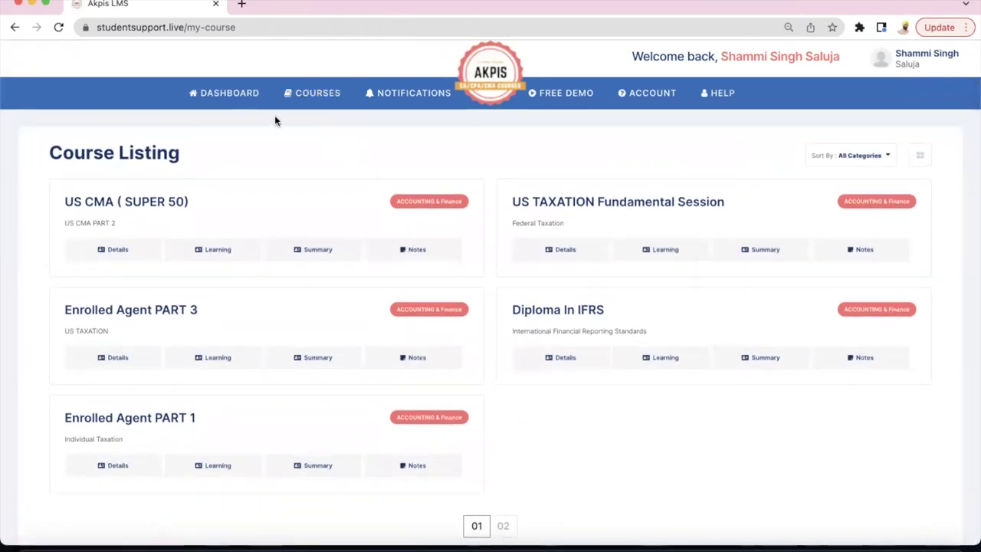
{"action": "left_click", "coordinate": [222, 93]}
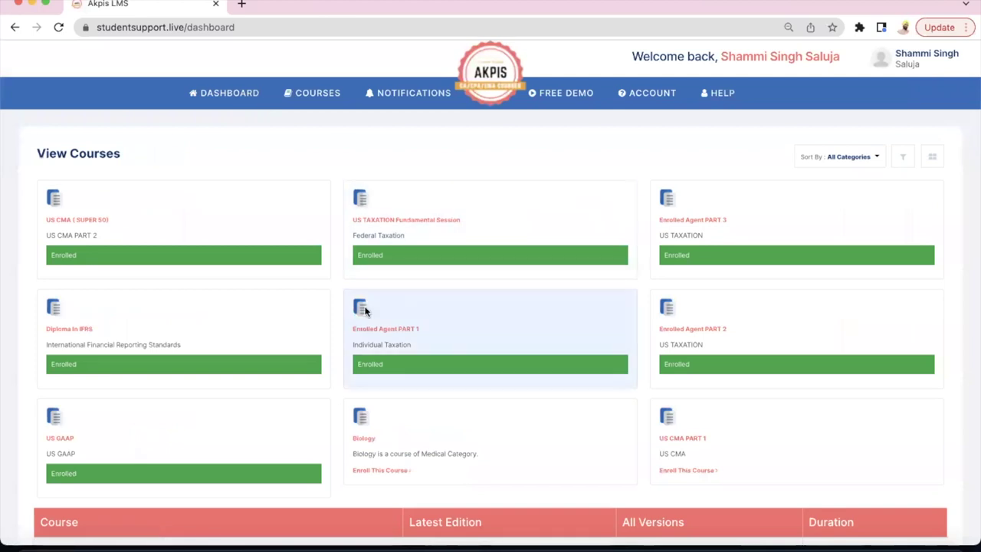
{"action": "left_click", "coordinate": [60, 449]}
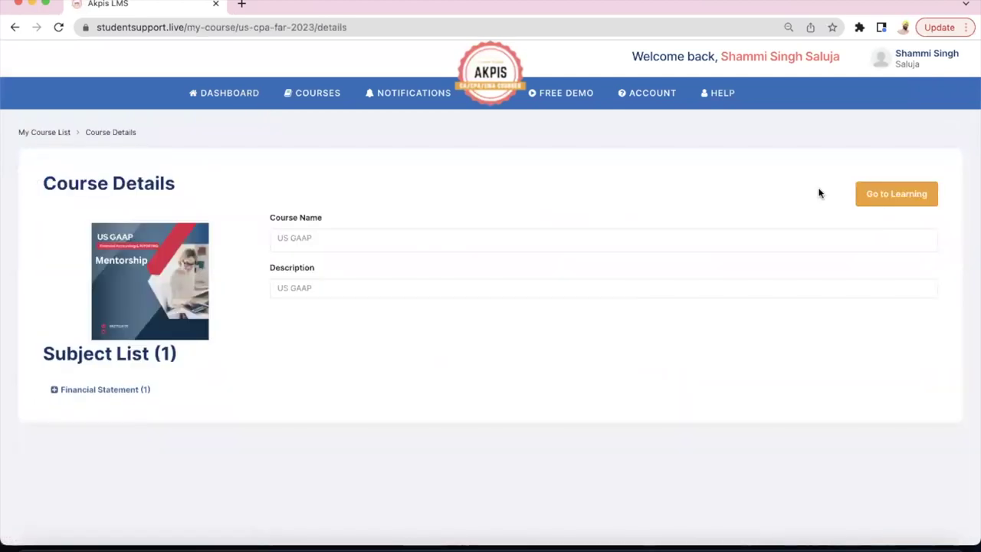
{"action": "left_click", "coordinate": [889, 193]}
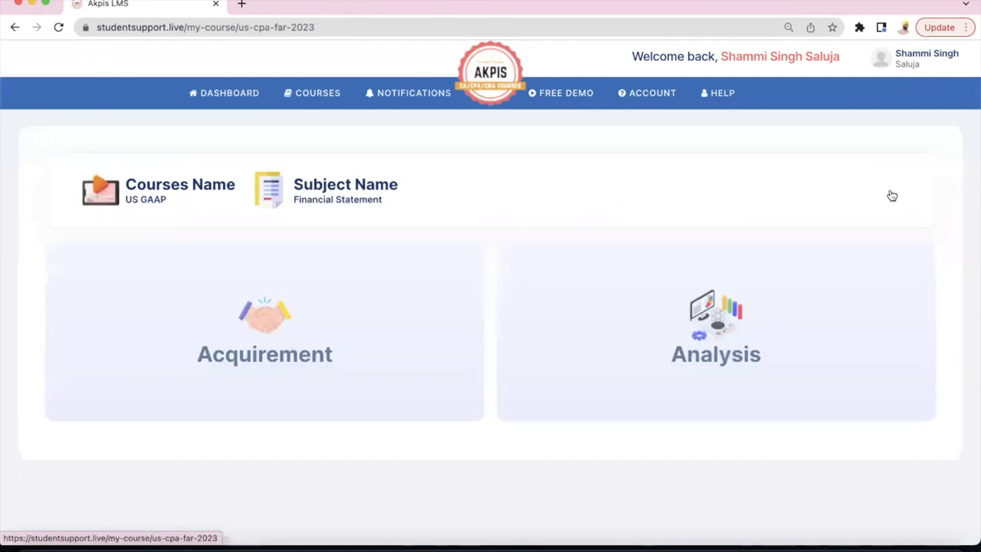
{"action": "left_click", "coordinate": [268, 360]}
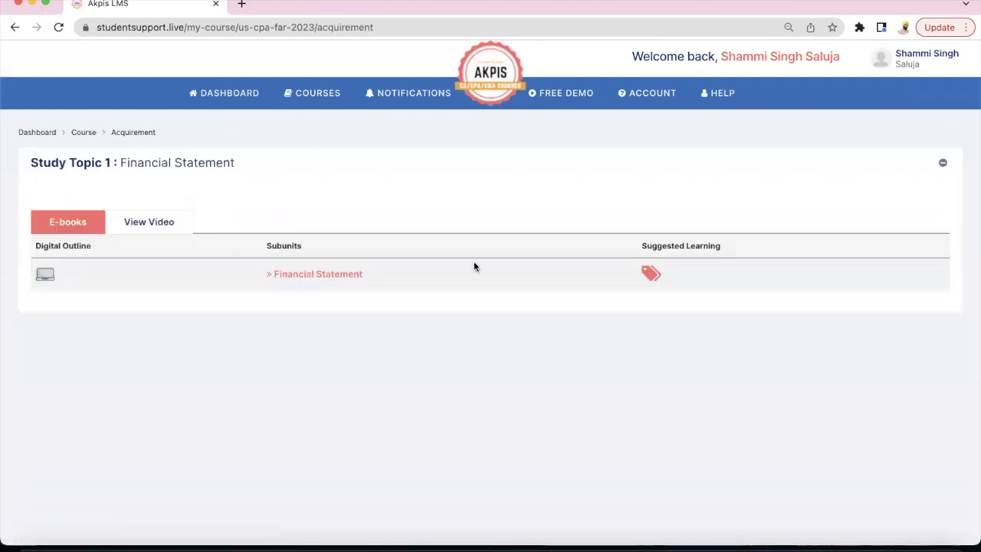
{"action": "left_click", "coordinate": [649, 282]}
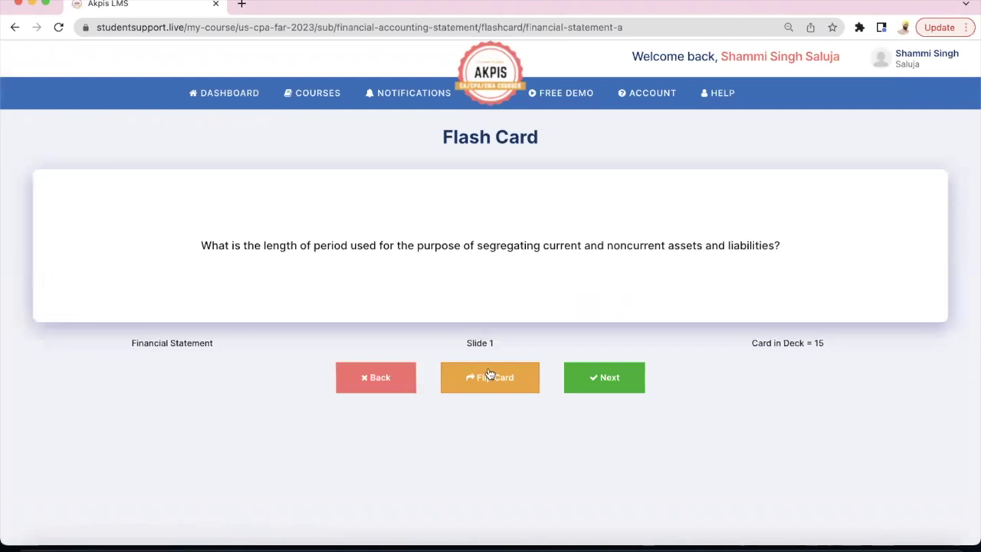
Step: Go to the second flash card, flip it to read its answer, and highlight the words about noncurrent liabilities
{"action": "left_click", "coordinate": [601, 383]}
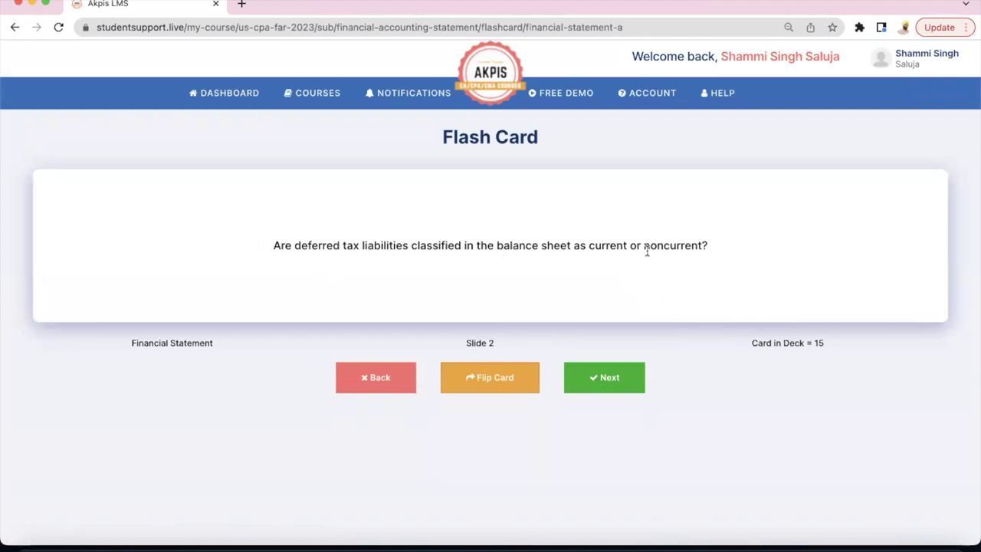
{"action": "left_click", "coordinate": [495, 374]}
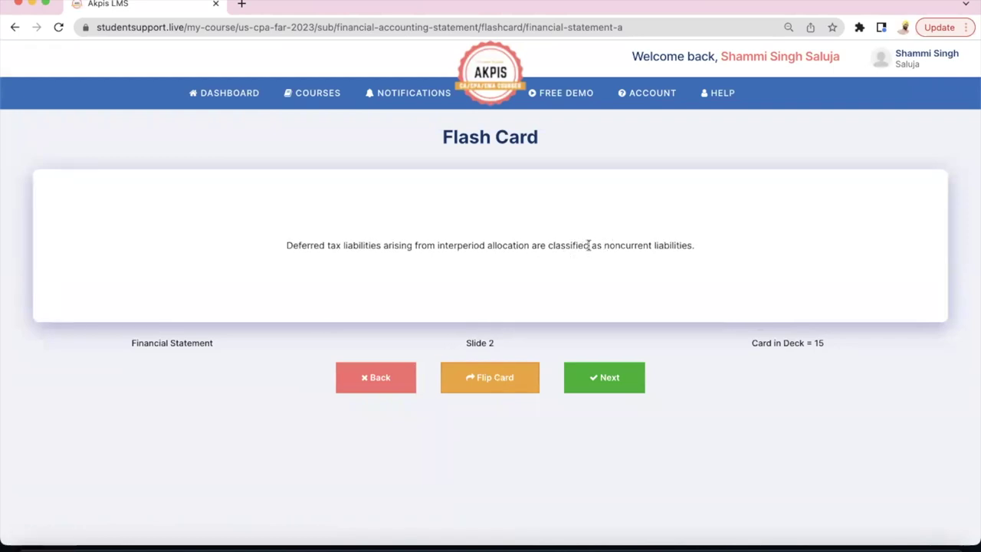
{"action": "left_click_drag", "start_coordinate": [596, 245], "coordinate": [709, 245]}
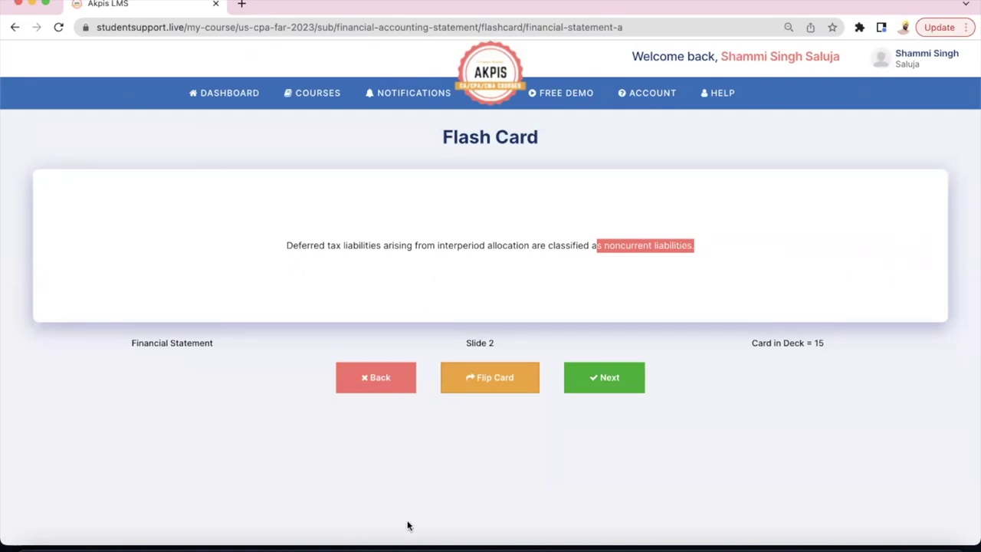
Step: Switch to the Excel worksheet and enter "80% SCORE" in cell Y11
{"action": "left_click", "coordinate": [501, 545]}
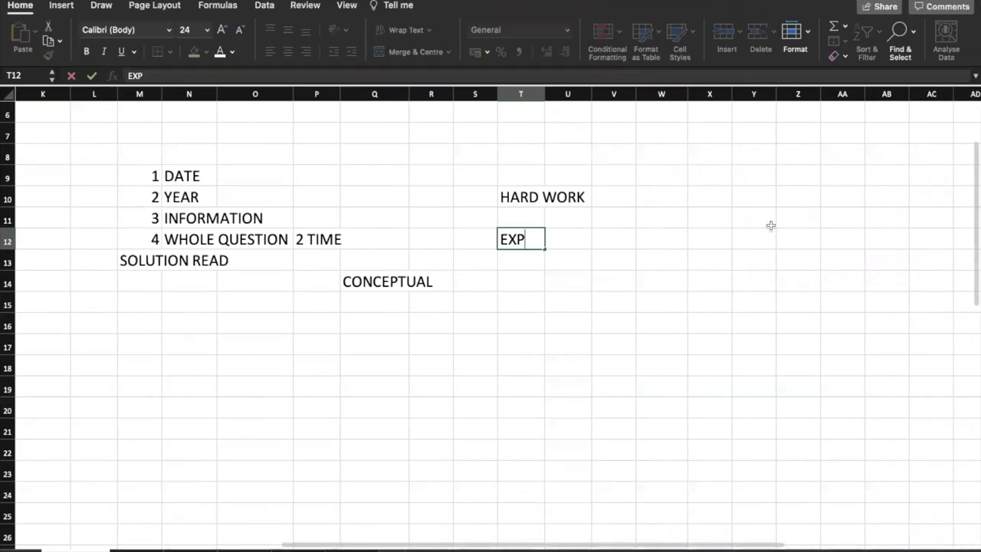
{"action": "left_click", "coordinate": [770, 223]}
{"action": "type", "text": "80% S"}
{"action": "type", "text": "CORE"}
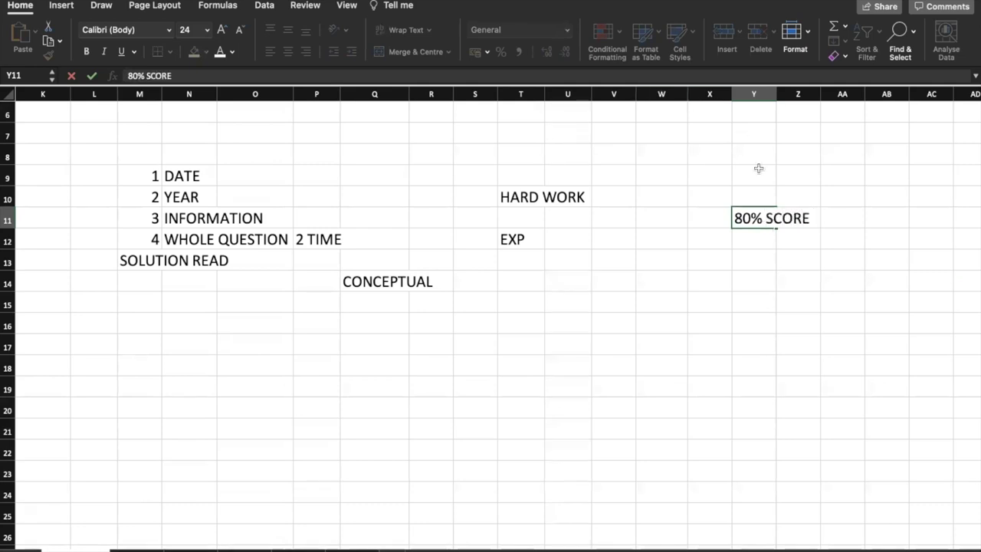
Step: Start a study list by entering "LECTURE" in cell T17 and "READING BOOKS" in cell T18
{"action": "left_click", "coordinate": [534, 351]}
{"action": "type", "text": "L"}
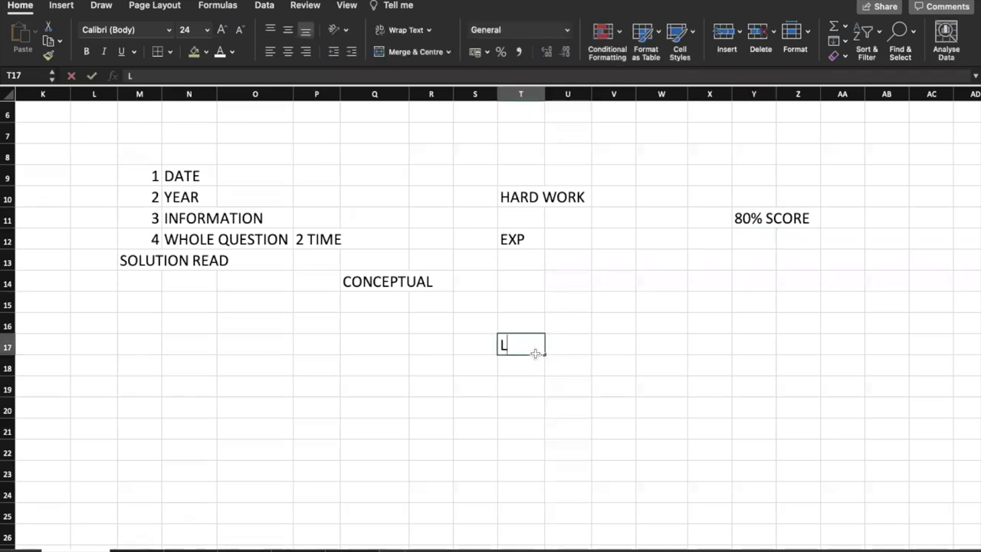
{"action": "type", "text": "ECTURE"}
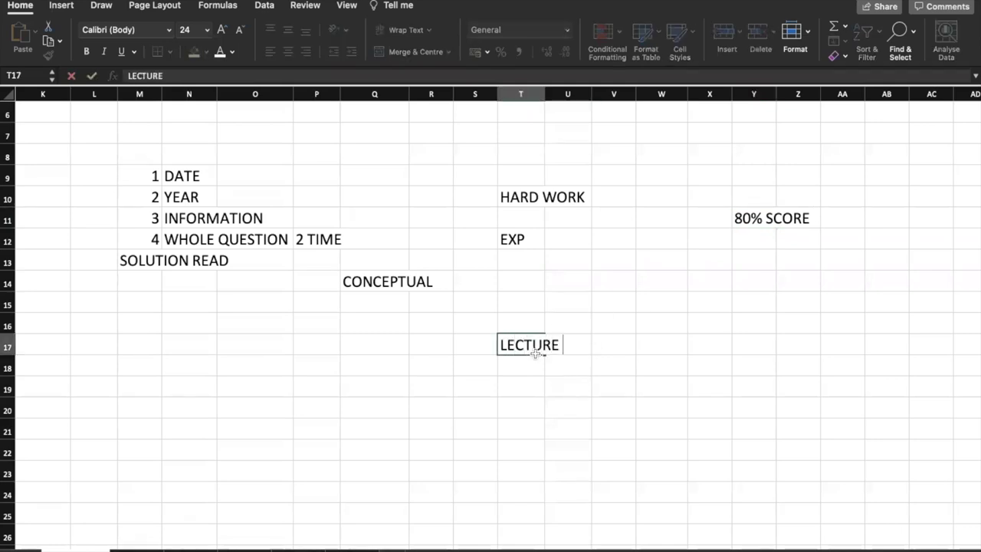
{"action": "key", "text": "Return"}
{"action": "type", "text": "READIN"}
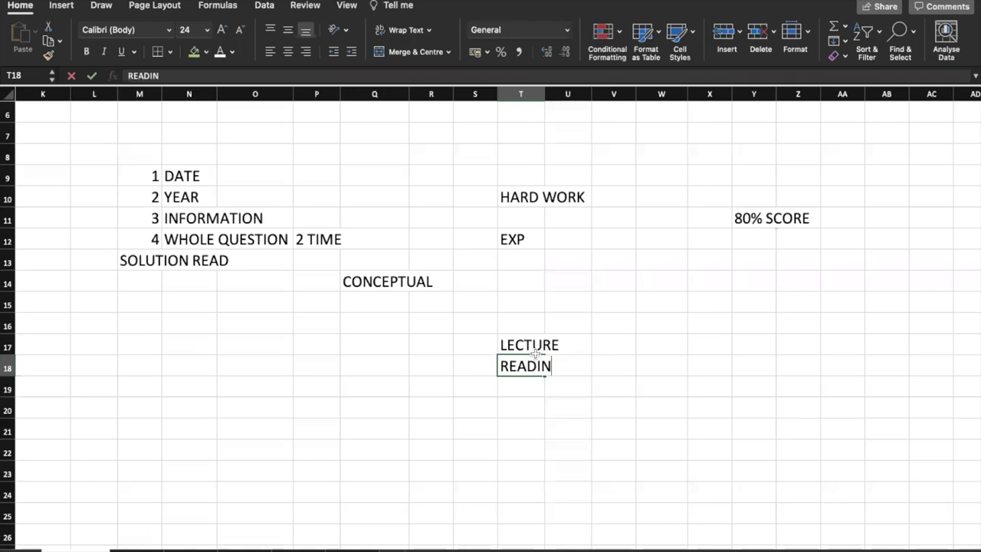
{"action": "type", "text": "G BOOKS"}
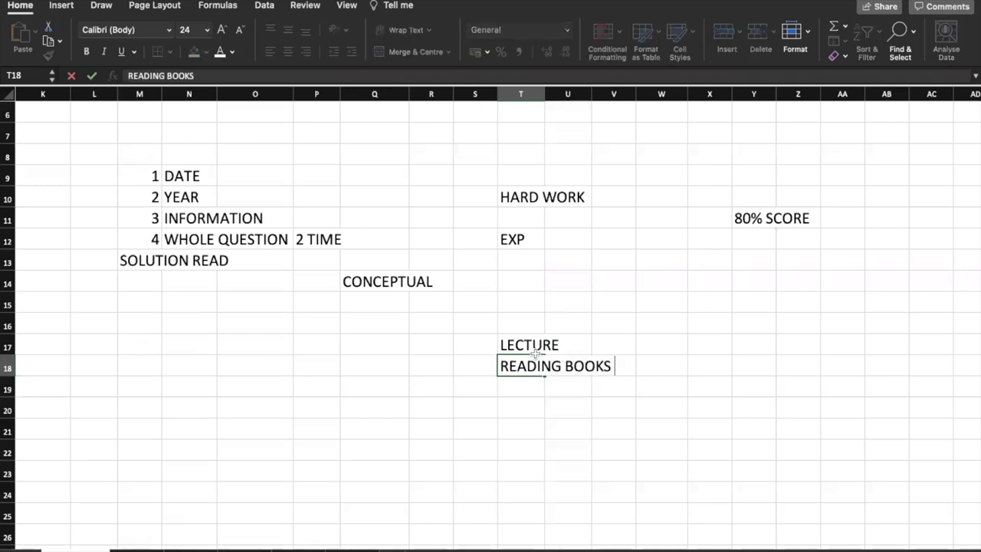
{"action": "key", "text": "Return"}
Step: Add "MCQ" in cell T19 with "80%" beside it in U19, and enter "NEXT LEVEL" in U20
{"action": "type", "text": "MCQ"}
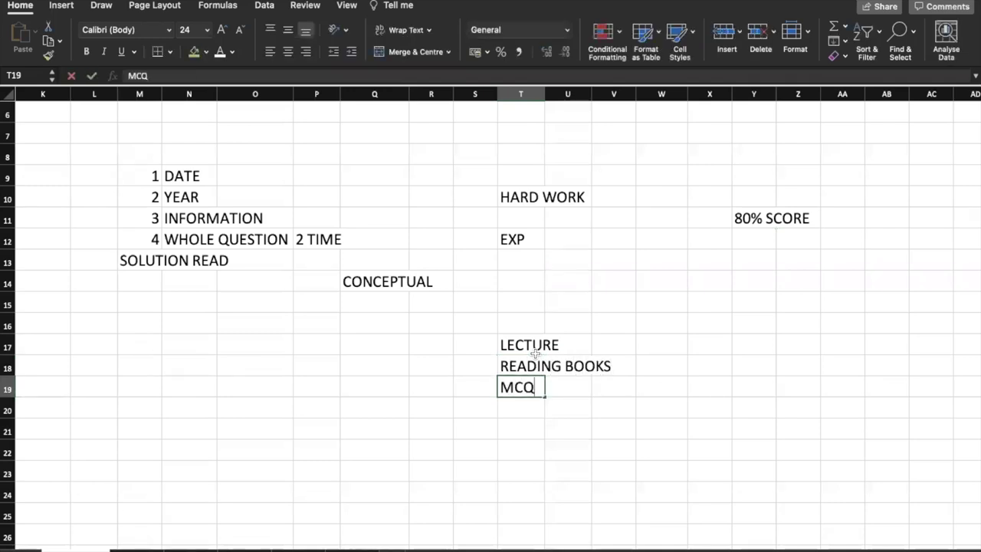
{"action": "key", "text": "Tab"}
{"action": "type", "text": "80%"}
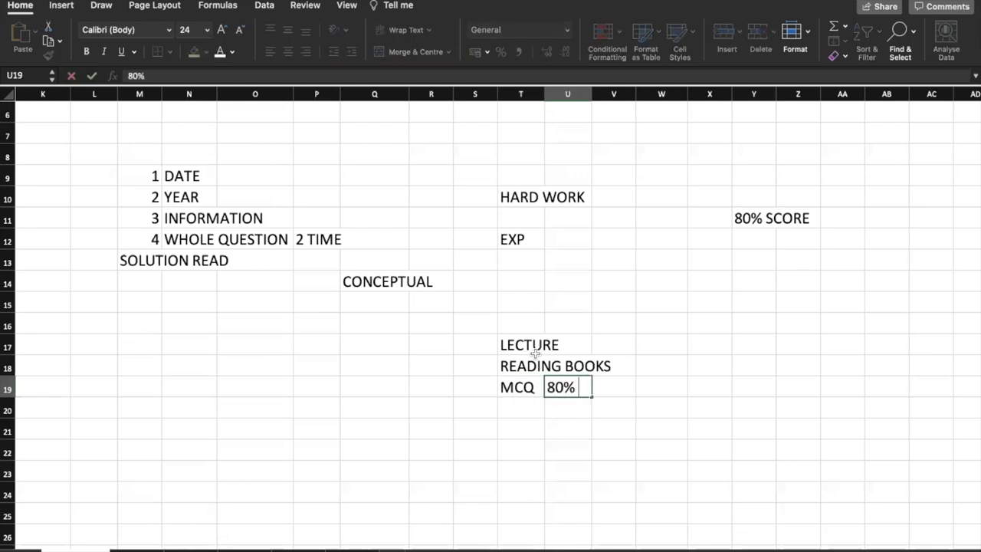
{"action": "key", "text": "Return"}
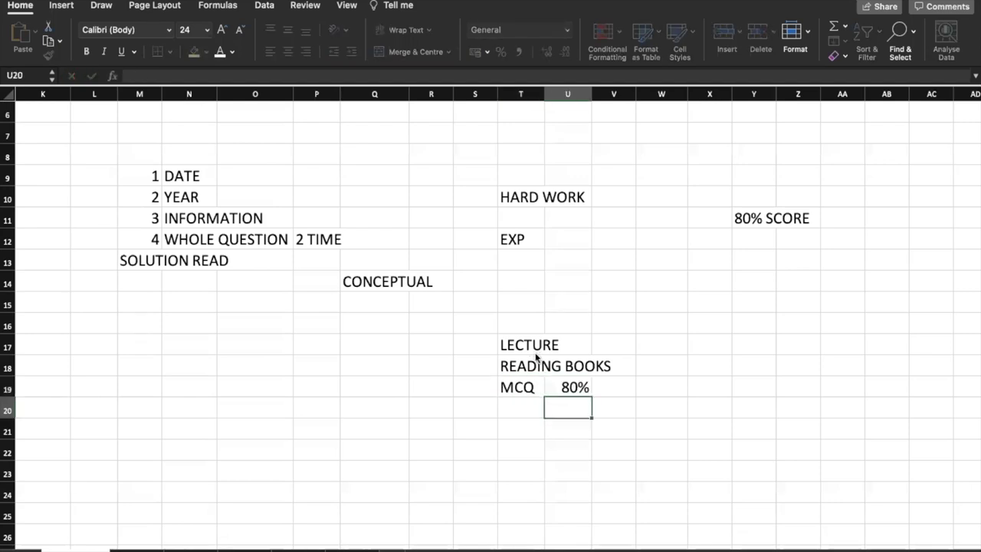
{"action": "type", "text": "NEXT"}
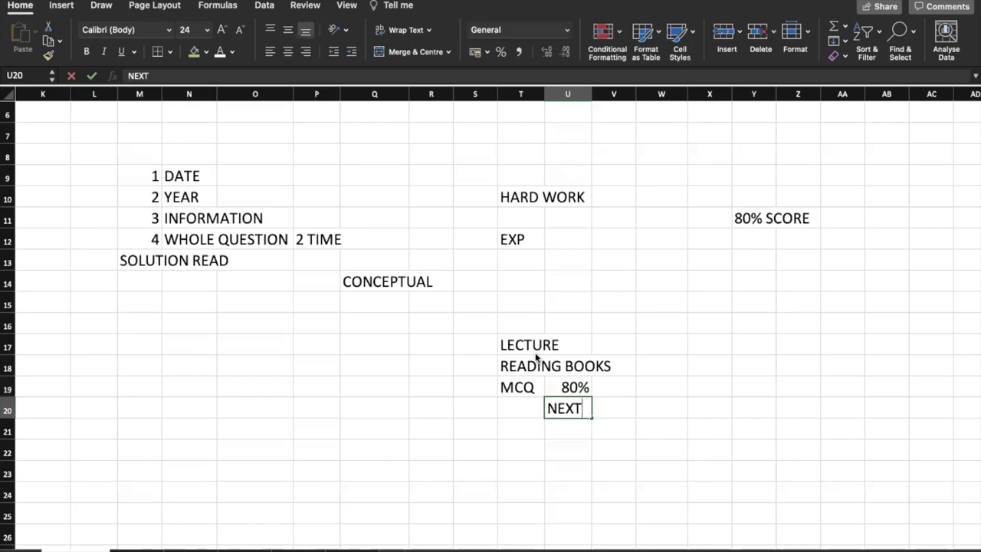
{"action": "type", "text": " LEVEL"}
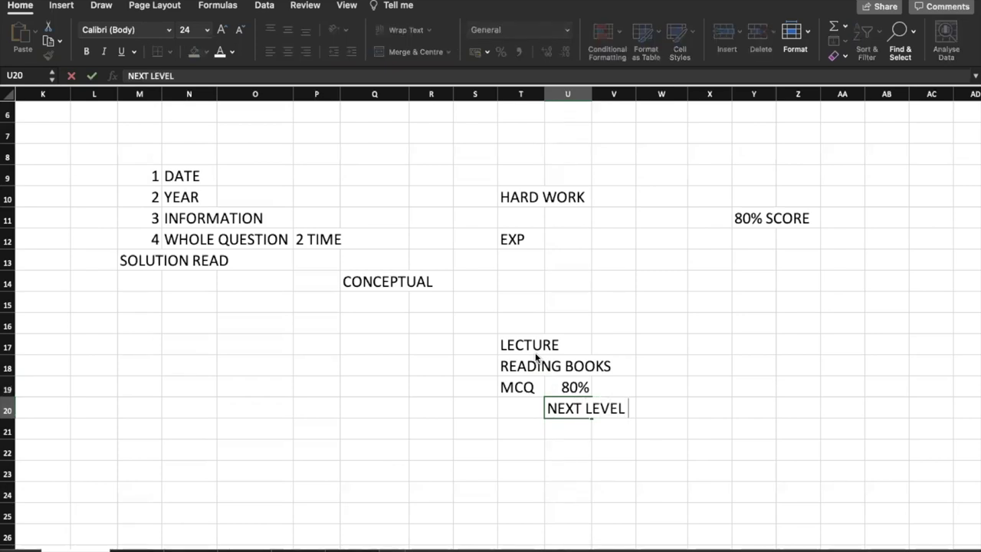